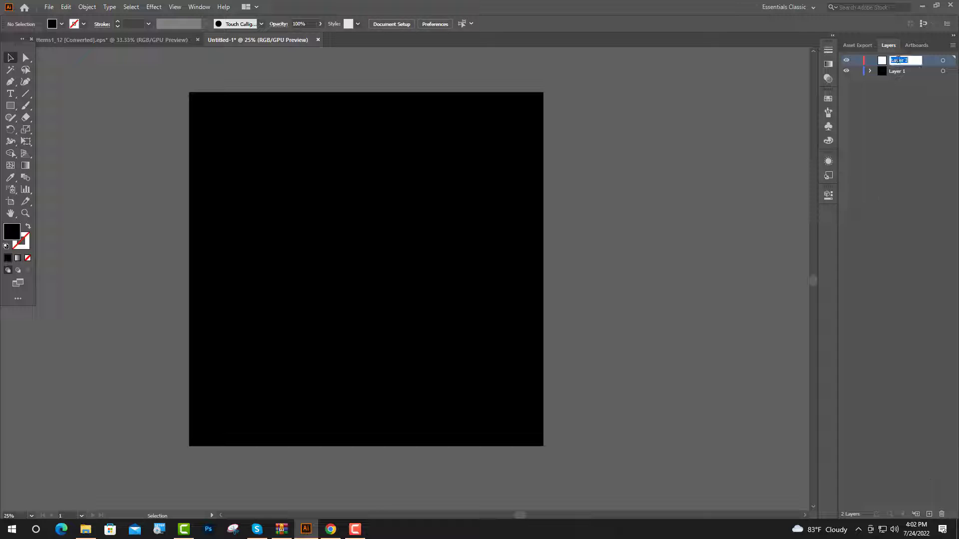
Rename Layer 1 as Bg and Layer 2 as Art
double_click(897, 71)
text(Bg)
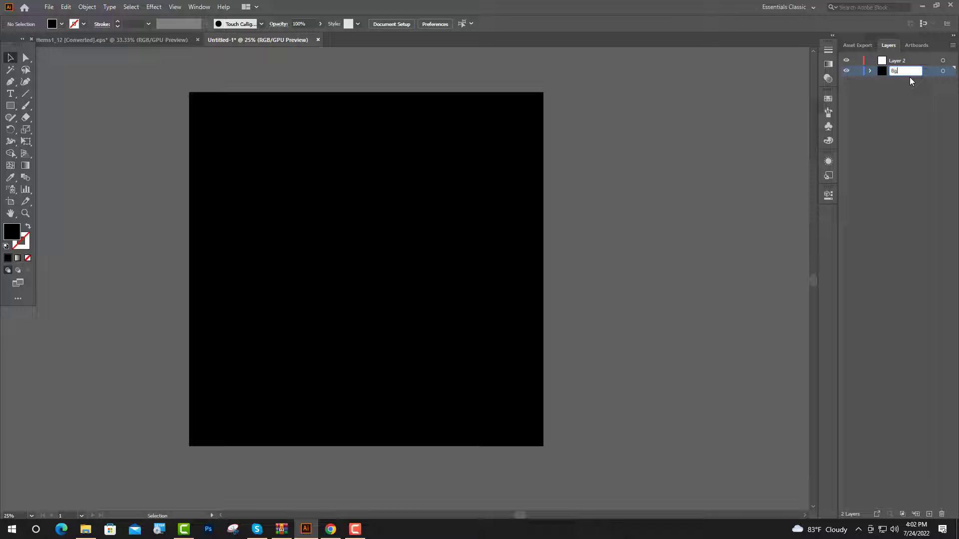
key(shift+Tab)
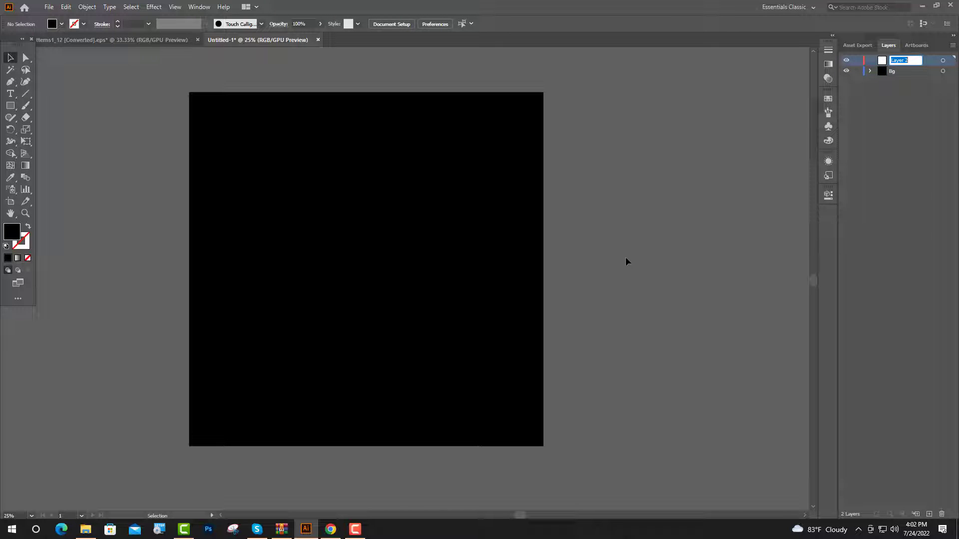
text(Art)
key(Return)
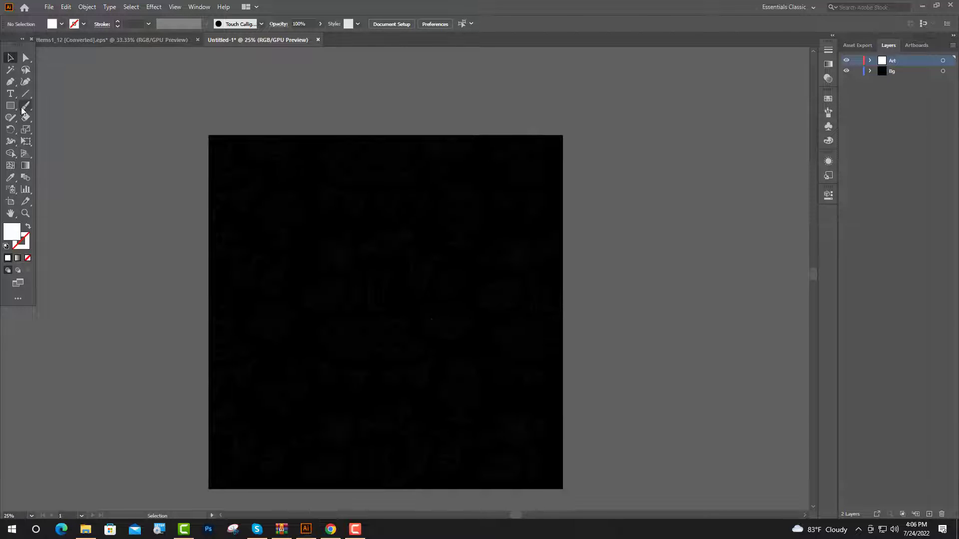
Paint the curved white bunting string below the cake with the Paintbrush, tracing the faint sketch from curl to curl
click(25, 106)
key(ctrl+equal)
key(ctrl+equal)
key(ctrl+equal)
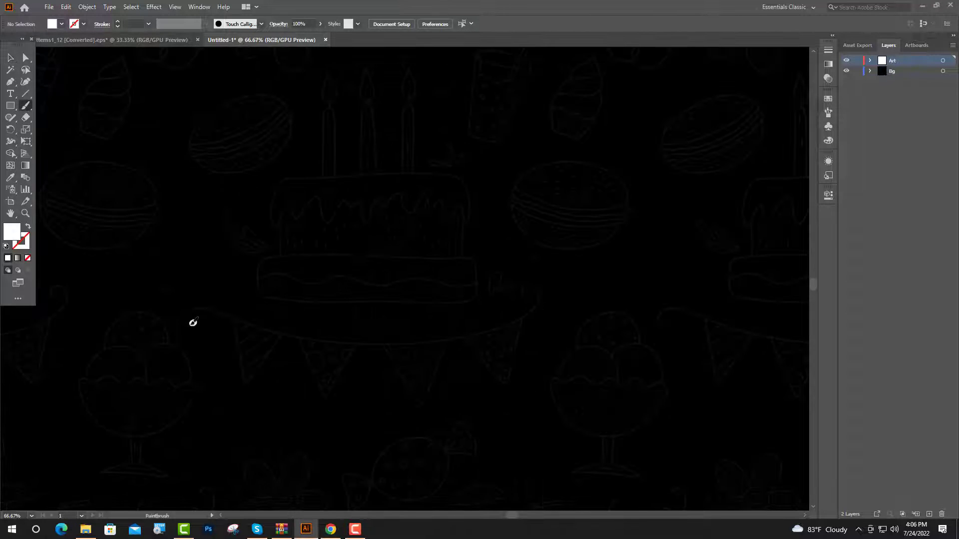
drag(203, 308, 256, 327)
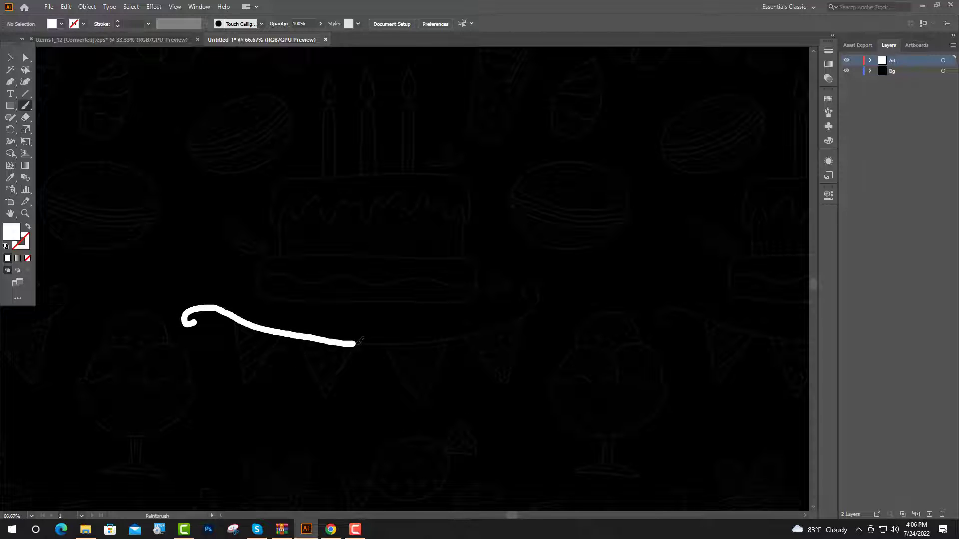
drag(358, 343, 459, 336)
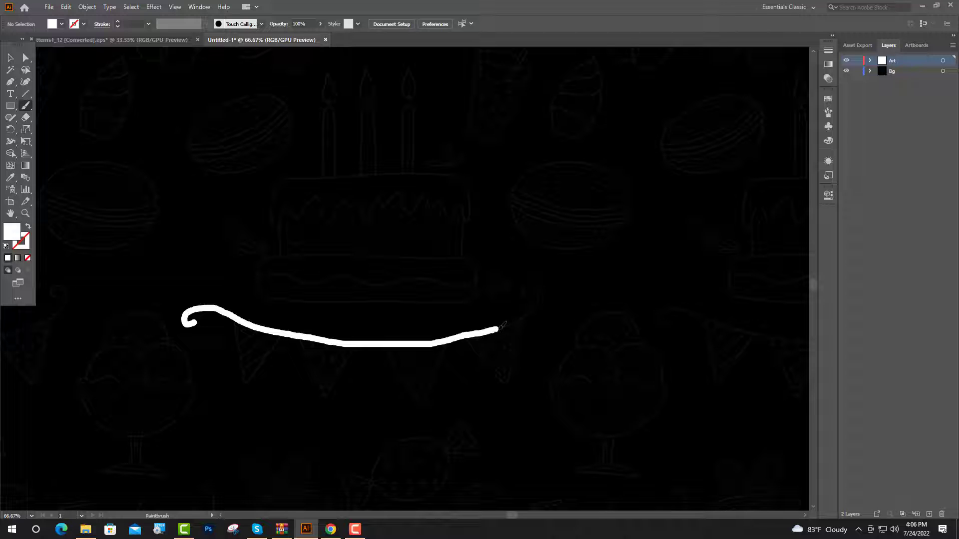
drag(513, 323, 525, 287)
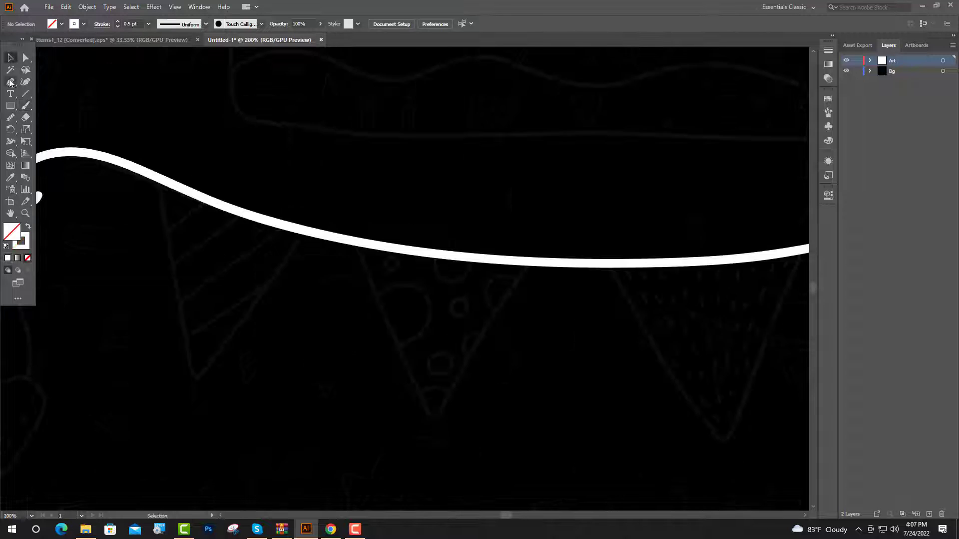
Draw the two straight sides of the first pennant hanging from the string with the Pen tool, tracing the sketch
click(11, 82)
click(157, 177)
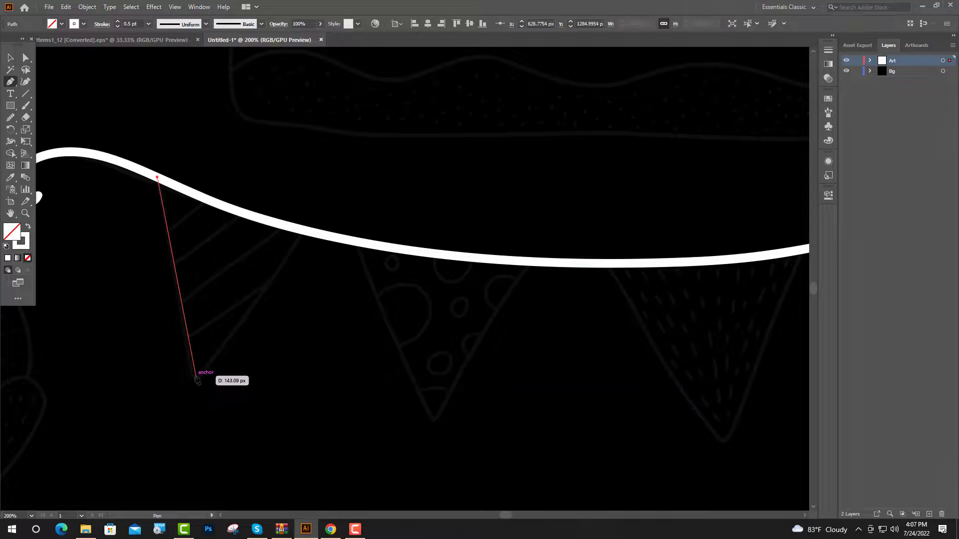
click(195, 376)
click(310, 232)
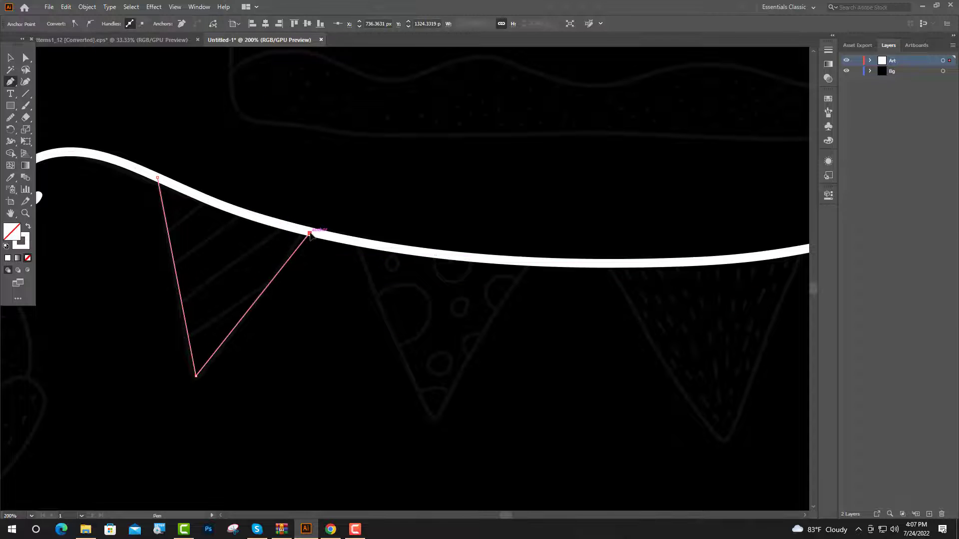
key(v)
key(ctrl+shift+a)
Draw two diagonal stripe lines across the lower part of the first pennant with the Pen tool
click(10, 82)
click(267, 287)
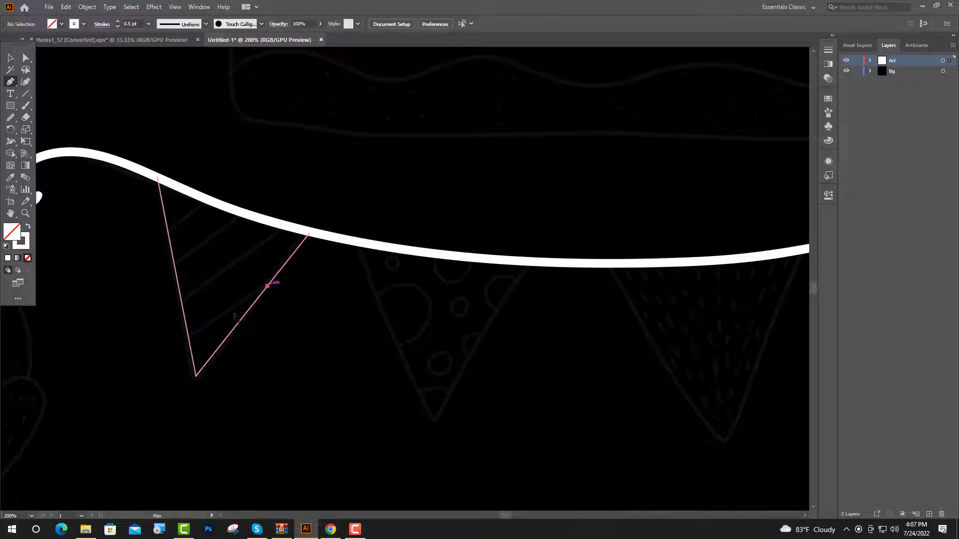
click(189, 335)
scroll(300, 235, up, 1)
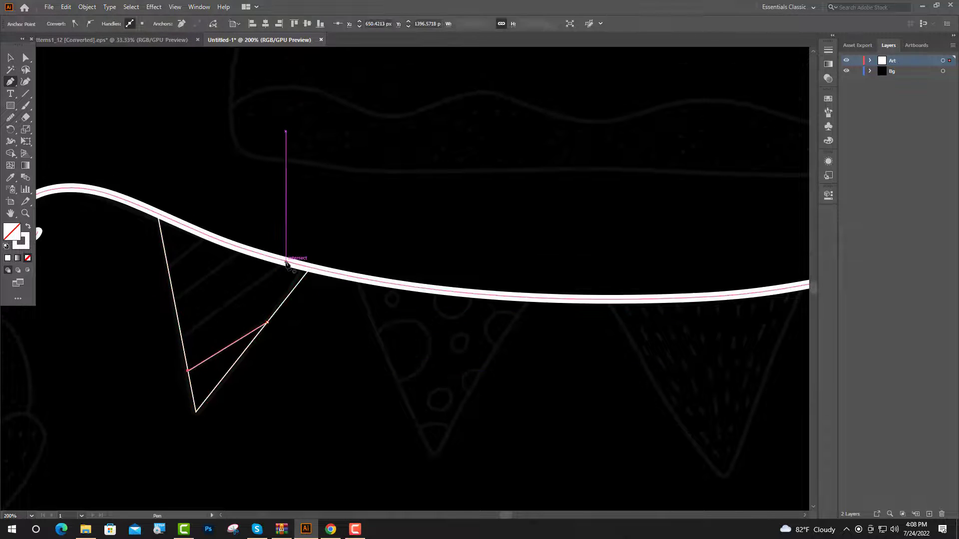
click(285, 225)
click(182, 340)
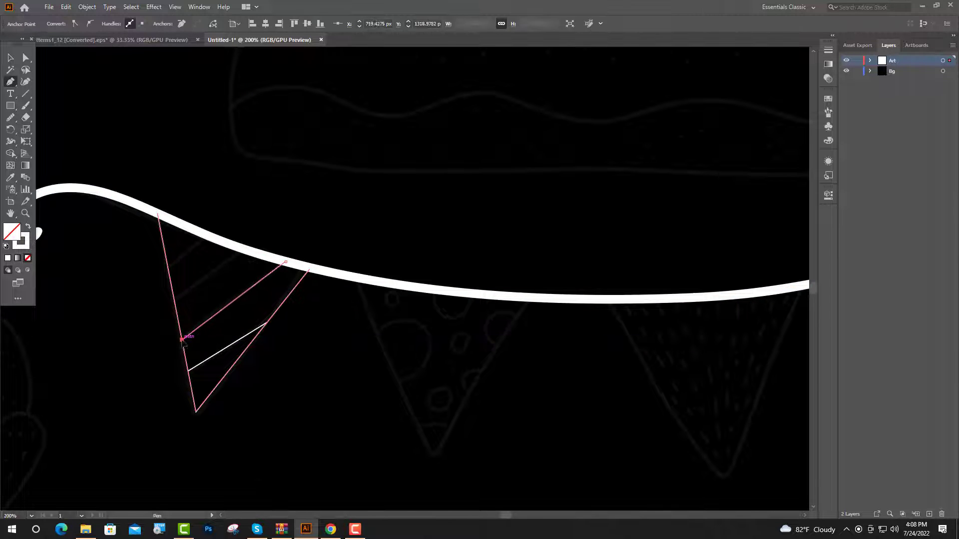
key(Escape)
Add two more diagonal stripe lines from the string to the left side of the first pennant's upper part
scroll(184, 339, up, 1)
click(324, 229)
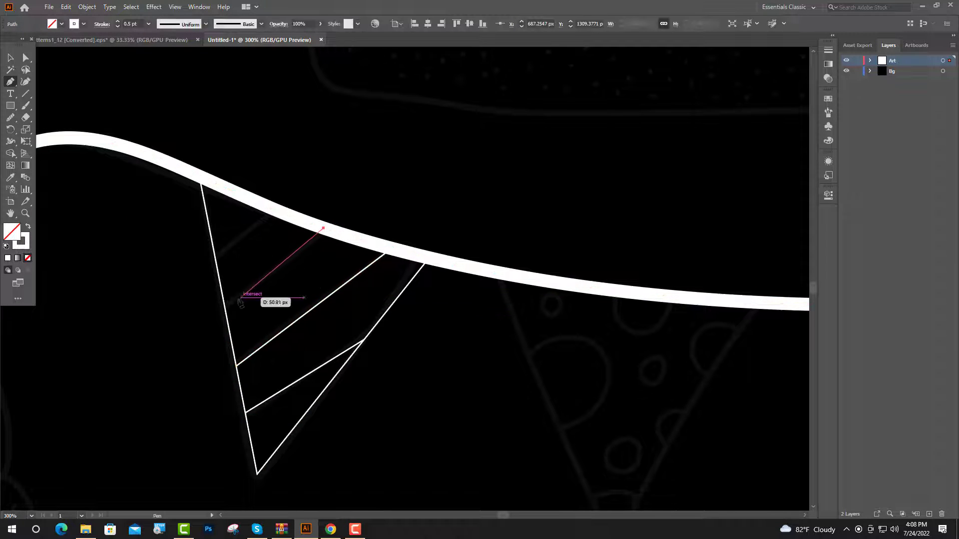
click(225, 307)
key(Escape)
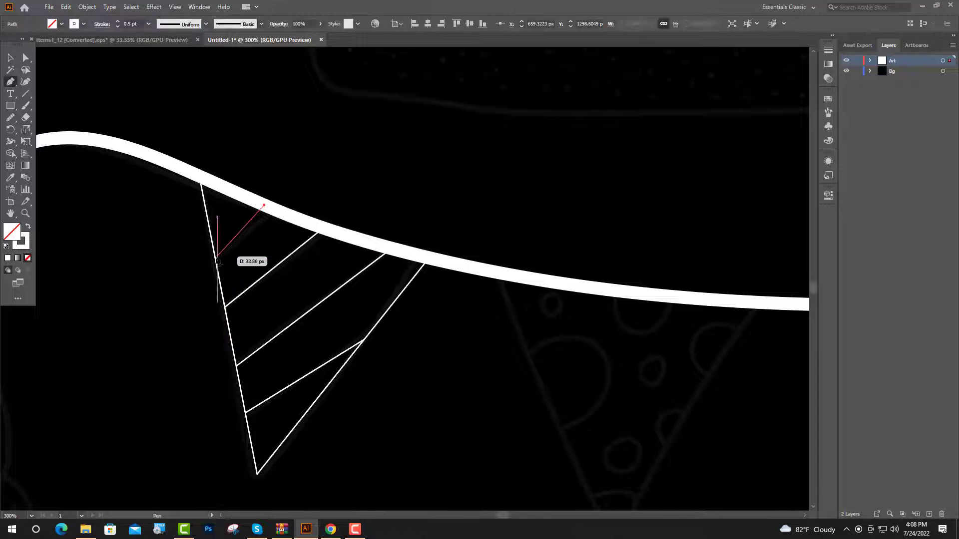
click(214, 254)
key(a)
click(125, 224)
Draw the V-shaped outline of the second pennant below the string with the Pen tool
scroll(49, 200, down, 2)
click(10, 81)
scroll(350, 304, up, 2)
click(165, 141)
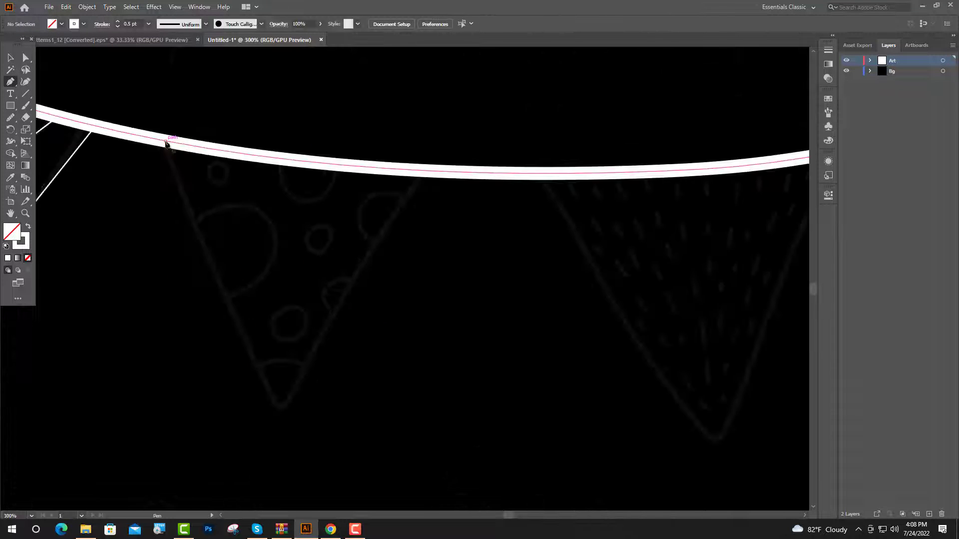
click(280, 410)
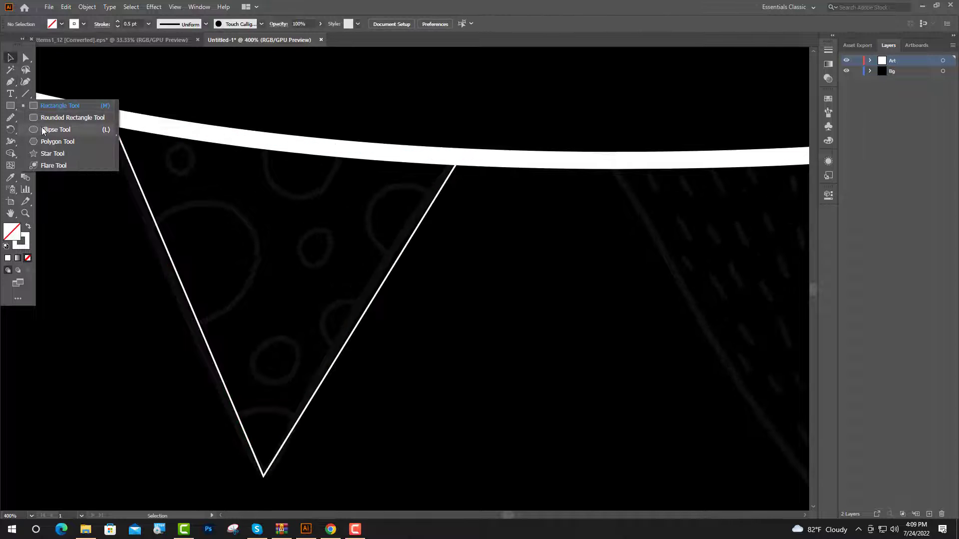
Draw a small ellipse in the lower part of the second pennant and reshape its anchors into an irregular round spot
click(41, 128)
mouse_move(256, 296)
mouse_down()
mouse_move(290, 336)
mouse_move(294, 370)
mouse_up()
key(v)
scroll(271, 384, up, 3)
key(a)
drag(291, 262, 300, 251)
drag(241, 320, 229, 320)
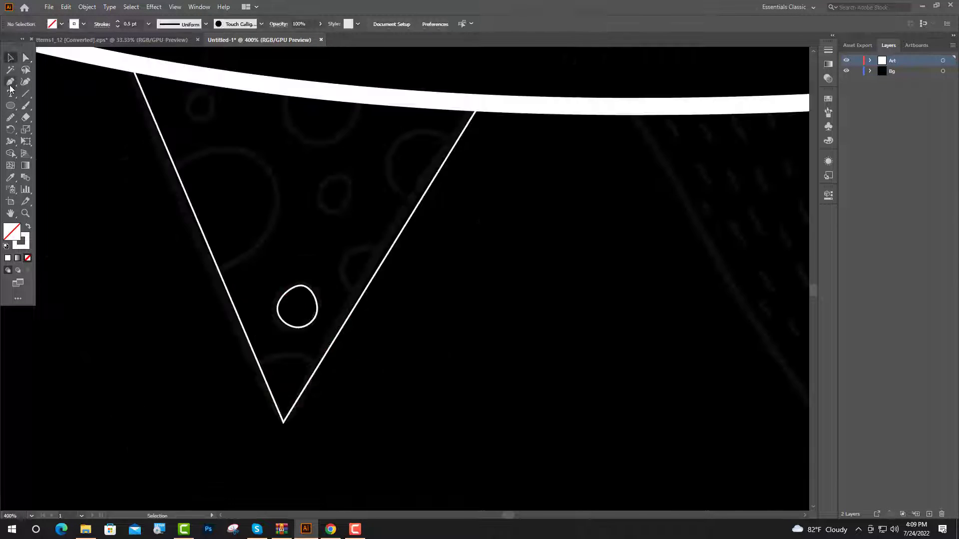
Draw a curved arc across the tip of the second pennant with the Pen tool
key(p)
click(258, 363)
drag(317, 368, 415, 358)
key(v)
click(494, 406)
Delete the part of the overlapping spot that lies outside the second pennant's right edge
scroll(491, 405, up, 2)
scroll(331, 412, up, 1)
click(464, 349)
click(26, 56)
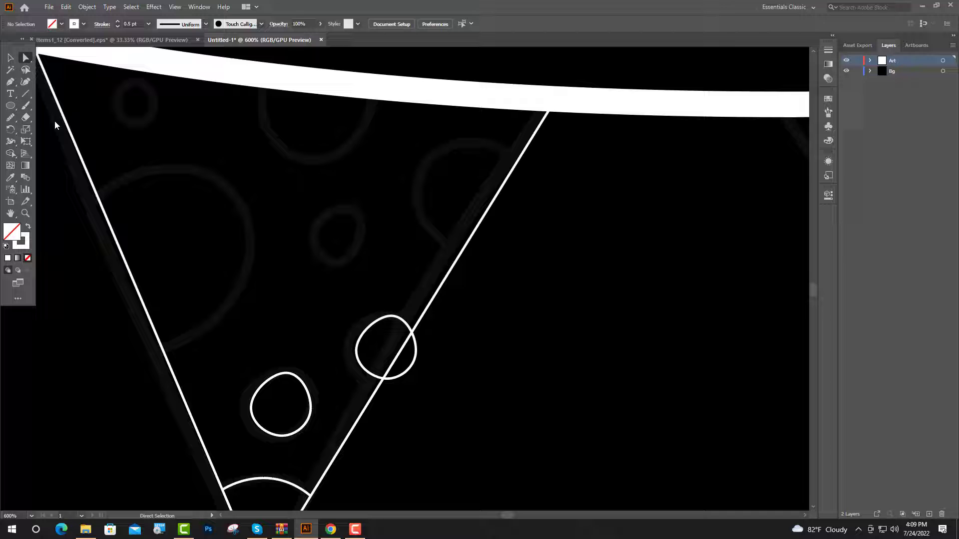
click(409, 372)
key(Delete)
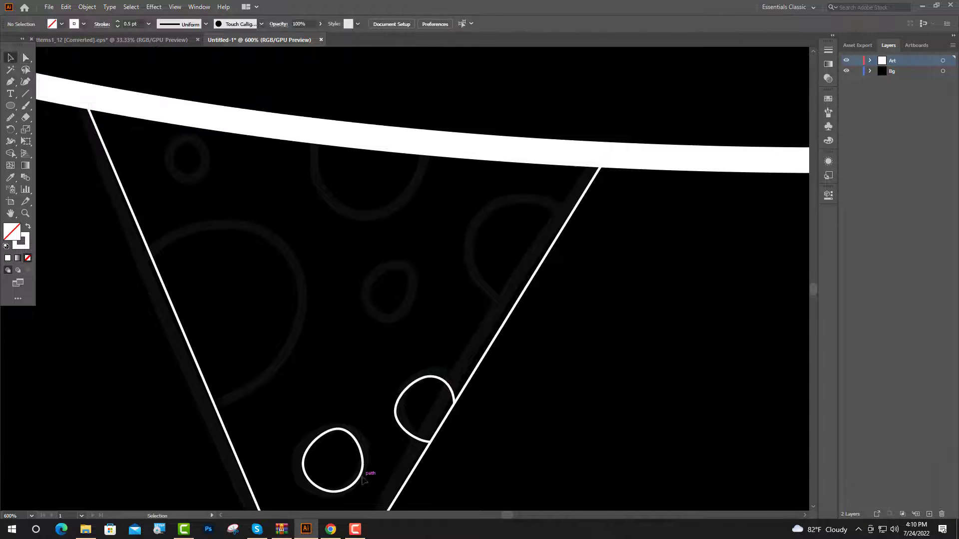
Duplicate the full spot into the second pennant's middle and the cut spot onto its upper right edge
drag(363, 474, 415, 325)
drag(448, 383, 536, 193)
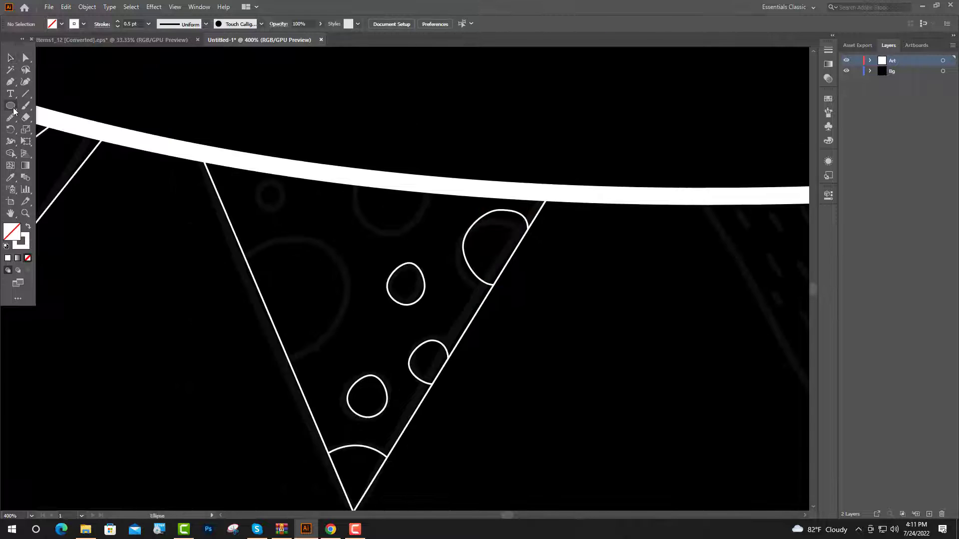
Draw a large ellipse over the second pennant's left edge and adjust its anchors to match the sketched spot
mouse_move(260, 243)
mouse_down()
mouse_move(331, 316)
mouse_move(351, 367)
mouse_up()
key(a)
drag(258, 292, 246, 261)
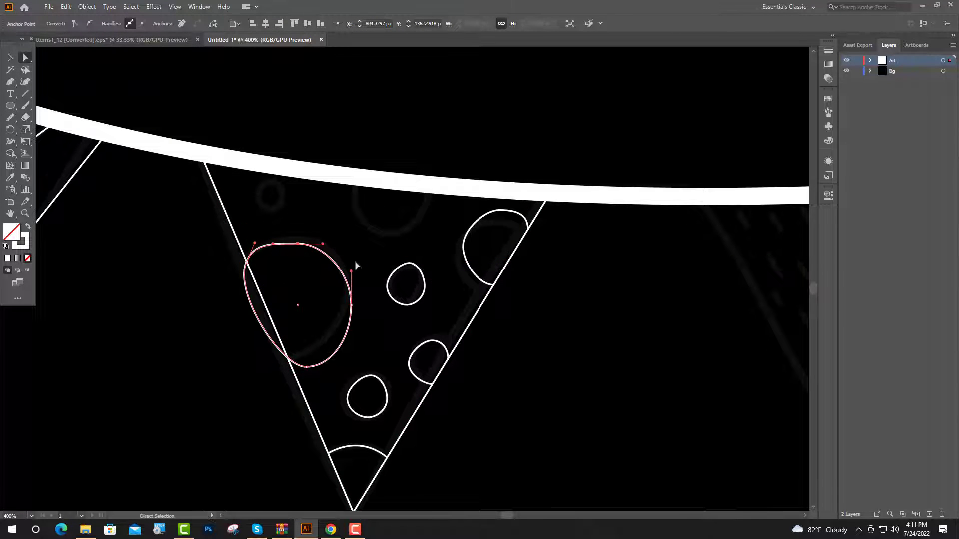
click(333, 362)
Delete the segment of the large spot that extends beyond the second pennant's left edge
scroll(317, 351, down, 2)
scroll(302, 312, up, 1)
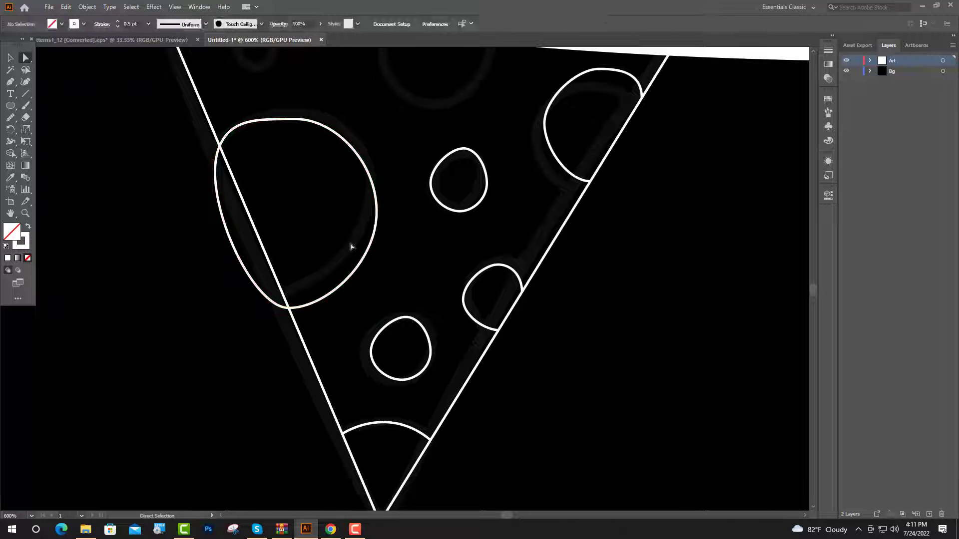
click(254, 284)
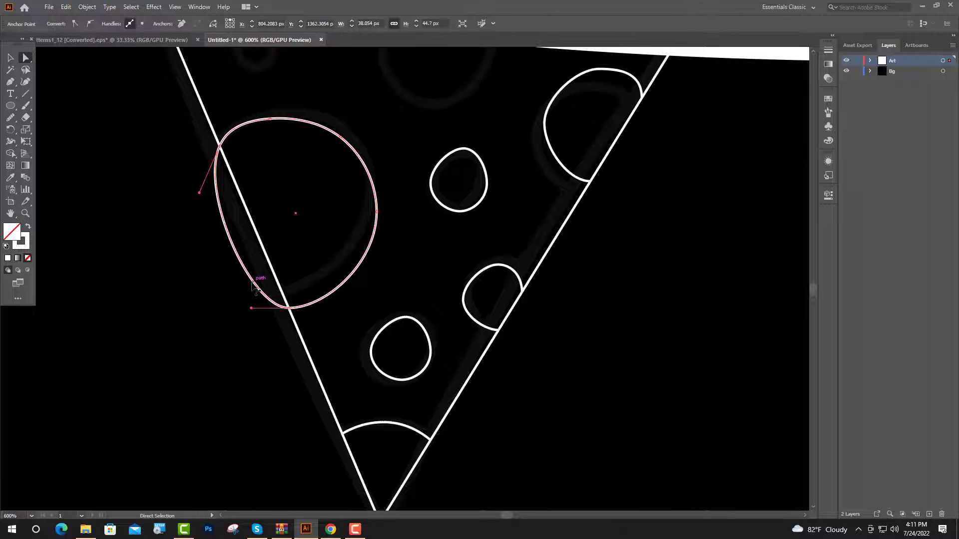
key(Delete)
key(v)
click(205, 365)
Draw the V-shaped outline of the third pennant below the string with the Pen tool
scroll(205, 365, down, 5)
scroll(471, 432, up, 2)
click(13, 83)
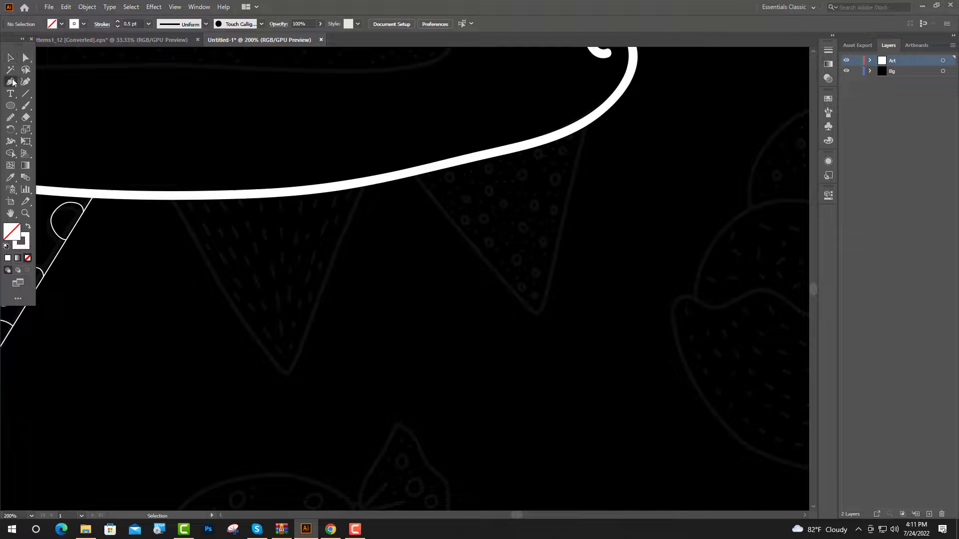
scroll(293, 334, up, 1)
click(108, 62)
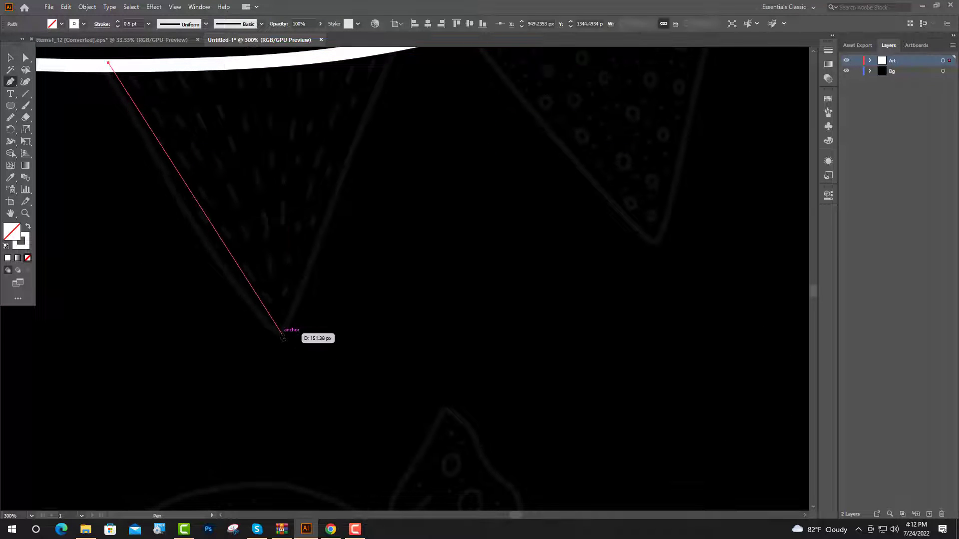
click(280, 339)
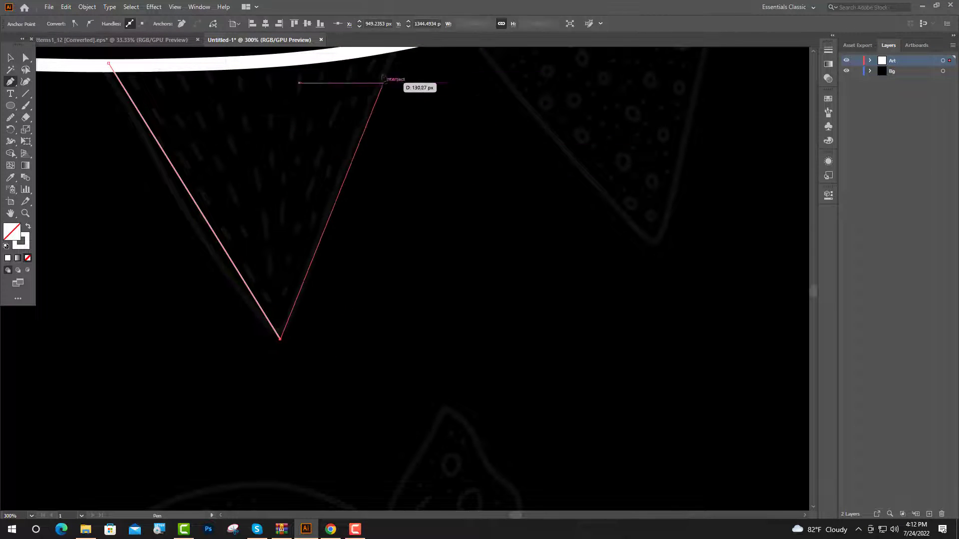
click(383, 81)
scroll(383, 81, up, 2)
scroll(395, 135, right, 5)
key(Escape)
Draw the V-shaped outline of the fourth pennant near the string's right end with the Pen tool
click(181, 157)
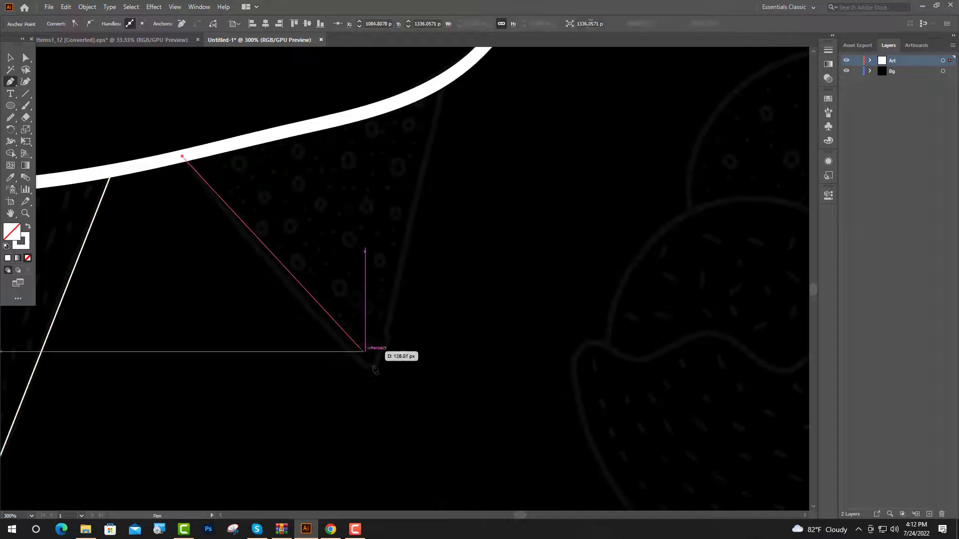
click(370, 370)
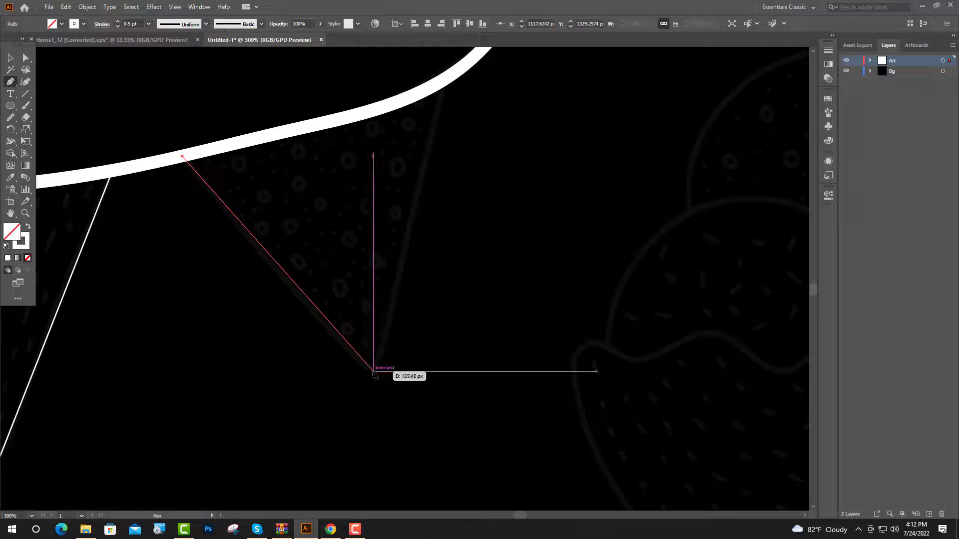
click(444, 82)
key(Escape)
Draw a short slanted dash inside the third pennant and duplicate it sideways into a row of four
scroll(444, 83, down, 2)
key(backslash)
scroll(162, 156, up, 2)
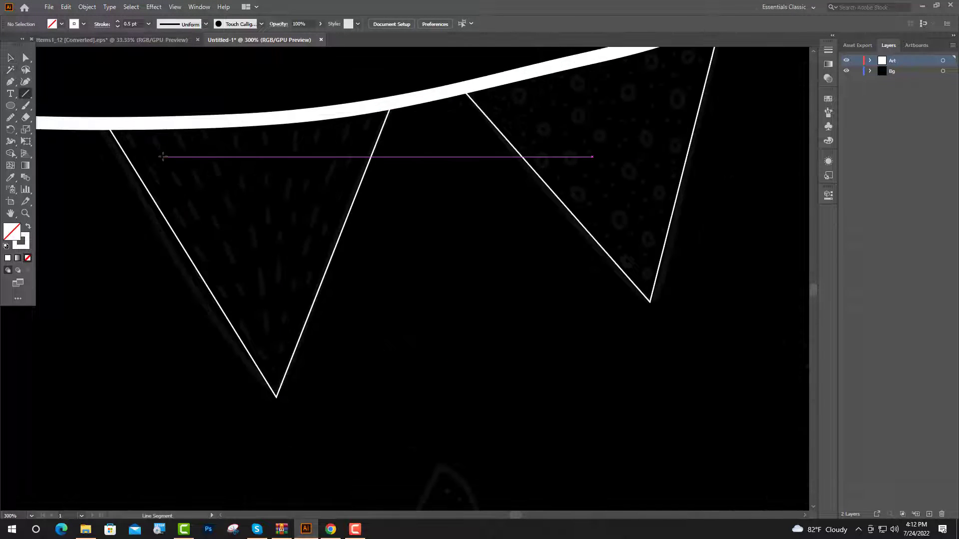
drag(162, 156, 174, 178)
key(v)
scroll(161, 232, up, 1)
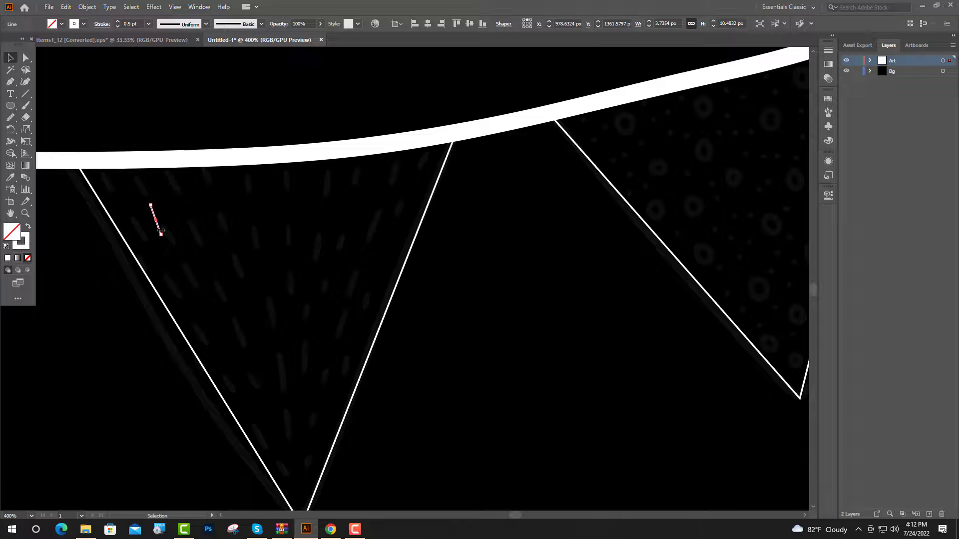
drag(156, 222, 182, 219)
drag(182, 218, 227, 215)
Reflect a copy of the four dashes and shift it to the right side of the third pennant
drag(241, 232, 152, 216)
right_click(206, 226)
mouse_move(279, 366)
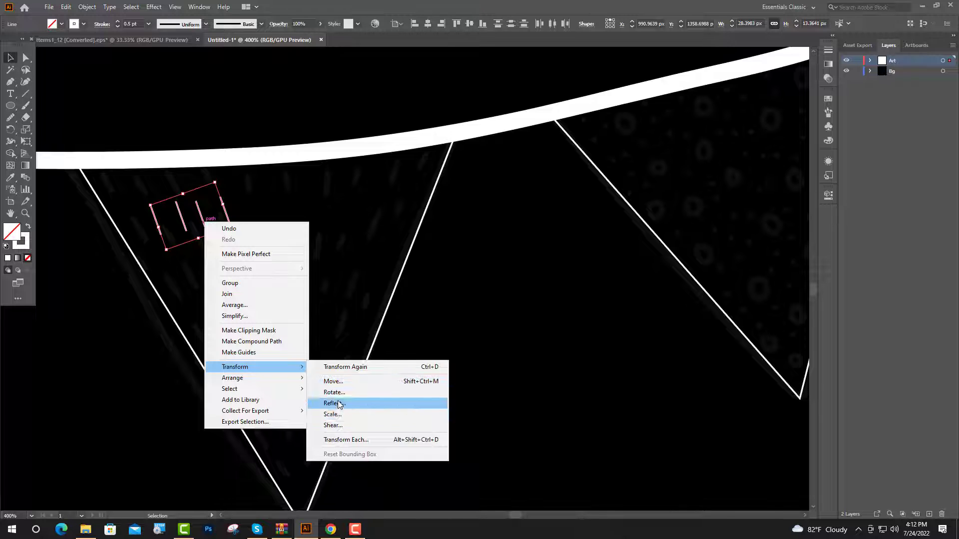
click(342, 399)
click(398, 327)
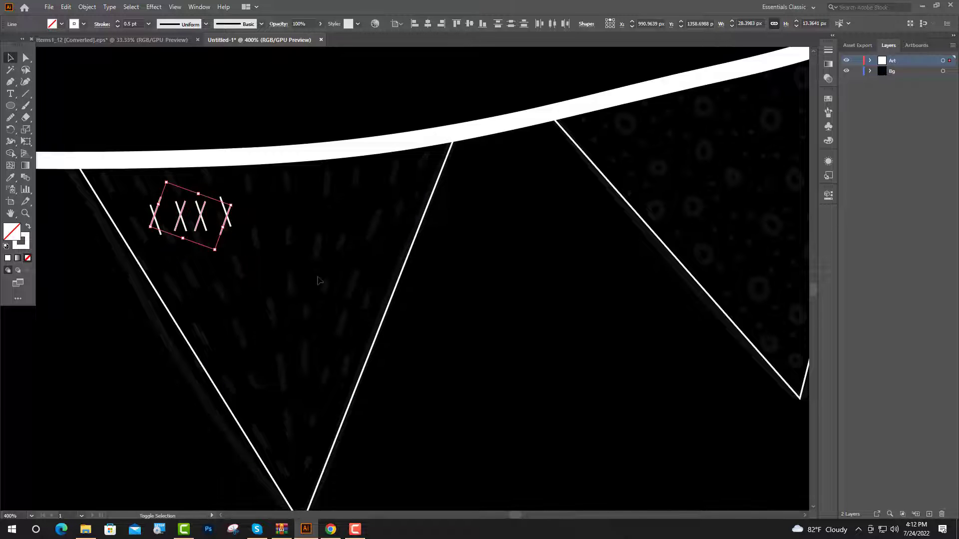
key(Right)
key(Right)
key(Right)
key(Right)
key(Right)
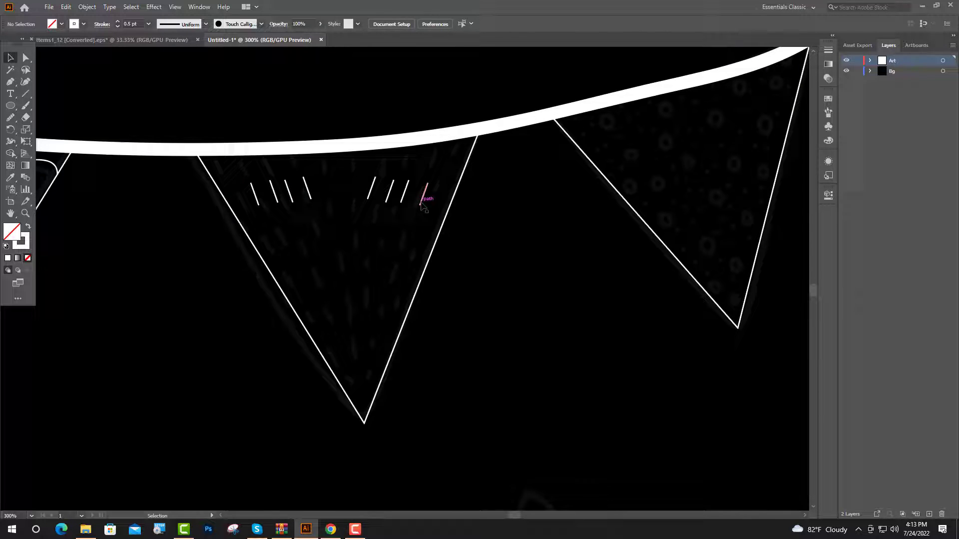
Copy a right-leaning and a left-leaning dash from the third pennant's dash row down to its tip
drag(423, 198, 371, 382)
click(449, 390)
scroll(348, 327, up, 1)
drag(296, 151, 354, 403)
click(449, 150)
scroll(449, 151, up, 1)
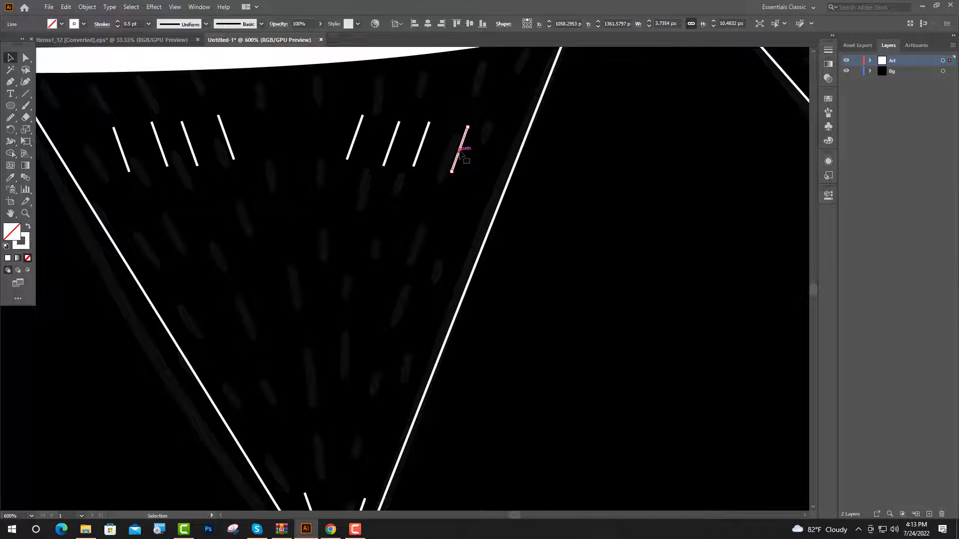
Duplicate dashes into two rows above the third pennant's tip, using a nearly upright dash in the middle of each row
drag(463, 158, 323, 460)
scroll(336, 371, down, 3)
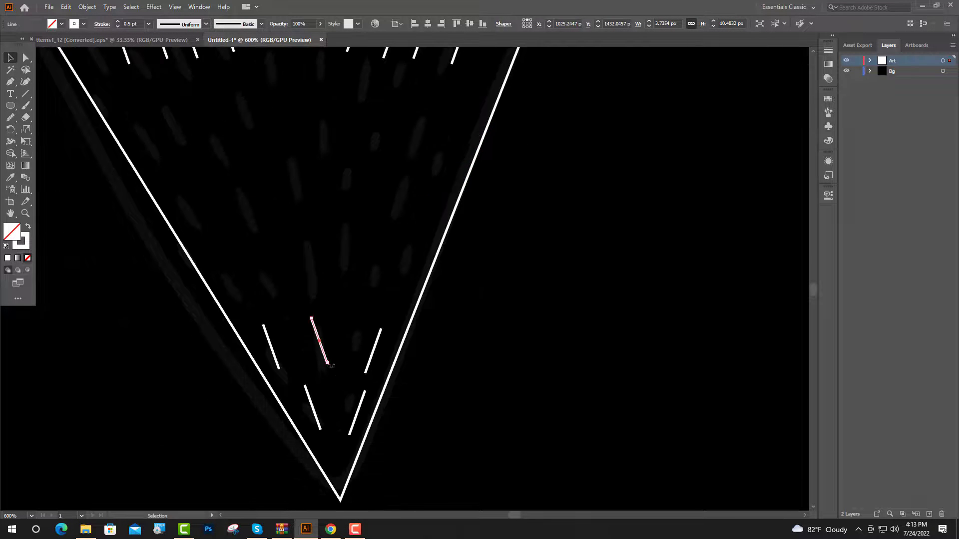
drag(330, 365, 324, 374)
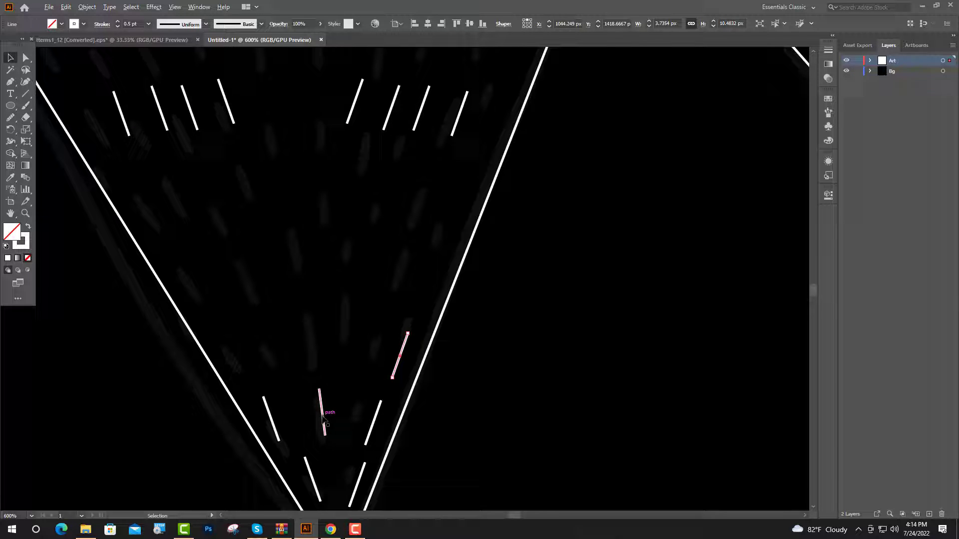
drag(322, 412, 310, 344)
drag(310, 344, 309, 344)
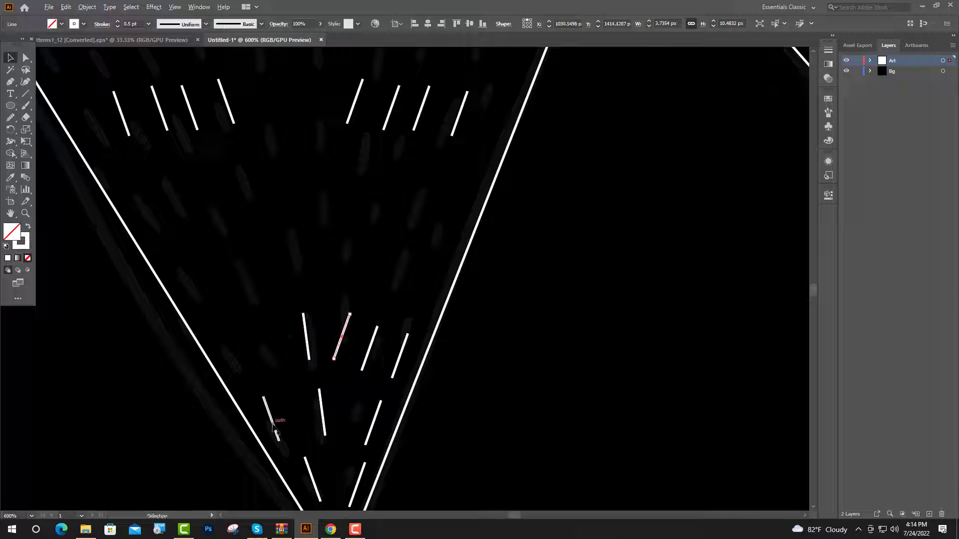
drag(273, 424, 268, 351)
Copy left- and right-leaning dashes from the third pennant's upper groups into the next row above the tip and nudge the right-hand copies left
click(407, 467)
scroll(416, 398, down, 1)
drag(209, 178, 300, 330)
scroll(340, 296, up, 1)
click(462, 176)
drag(461, 174, 433, 331)
key(Left)
key(Left)
key(Left)
Copy both four-dash groups into the gap below the third pennant's top row and add a copy of the middle dash between them
click(605, 349)
scroll(599, 330, up, 2)
drag(529, 199, 382, 239)
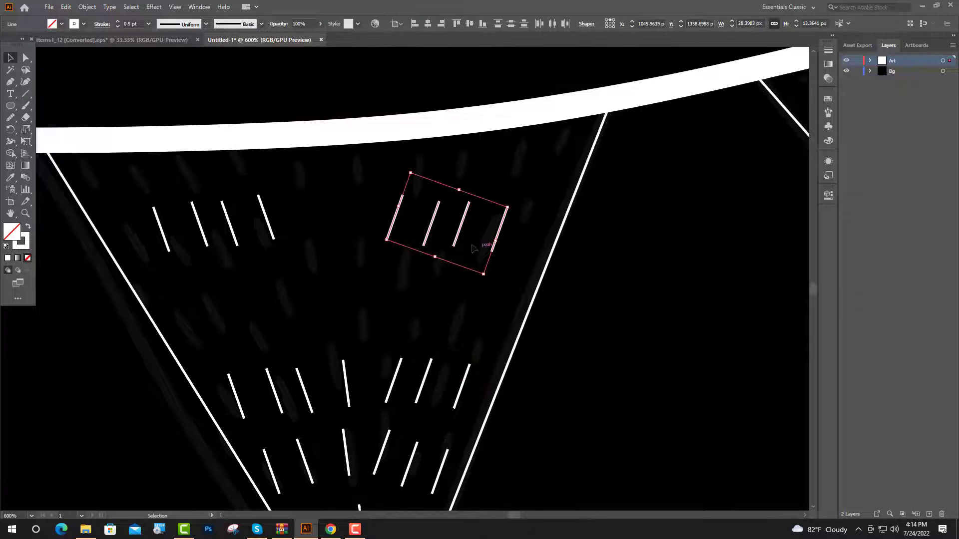
drag(460, 239, 446, 325)
drag(138, 220, 229, 236)
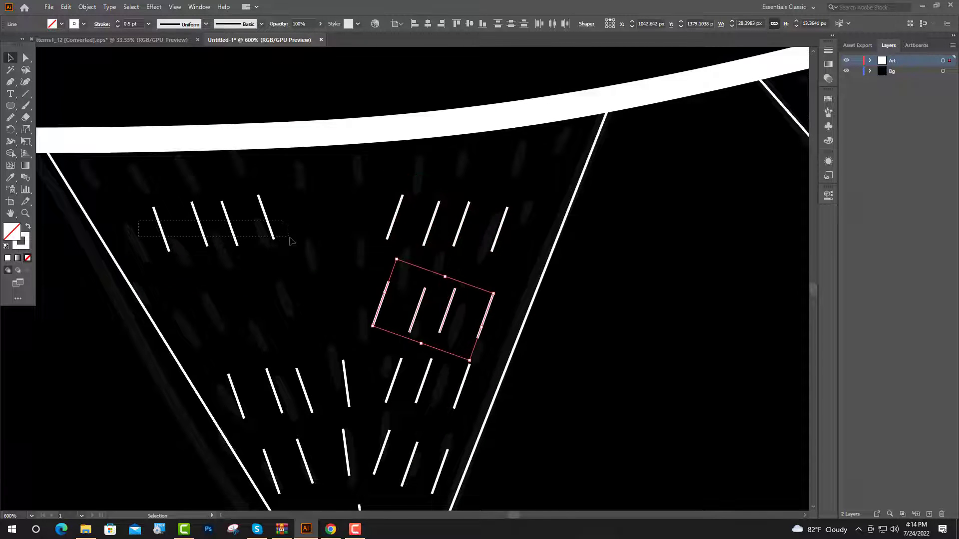
drag(292, 241, 292, 241)
drag(232, 234, 258, 321)
drag(346, 385, 335, 298)
click(519, 397)
Draw a circle about 7.9 px wide in the fourth pennant's lower part and reshape it by moving its anchor points
scroll(368, 350, down, 3)
scroll(566, 325, up, 1)
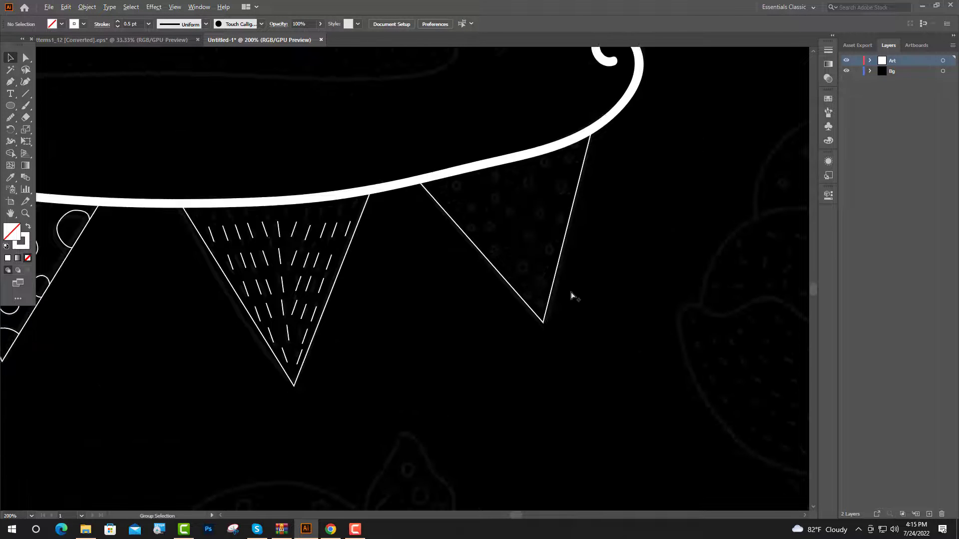
scroll(573, 296, up, 2)
key(l)
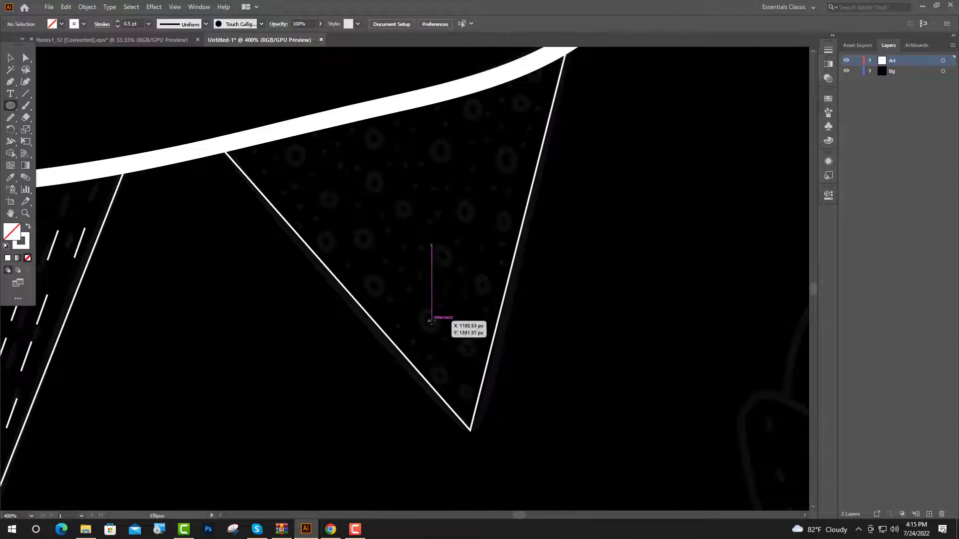
drag(431, 321, 432, 310)
scroll(464, 342, up, 4)
key(a)
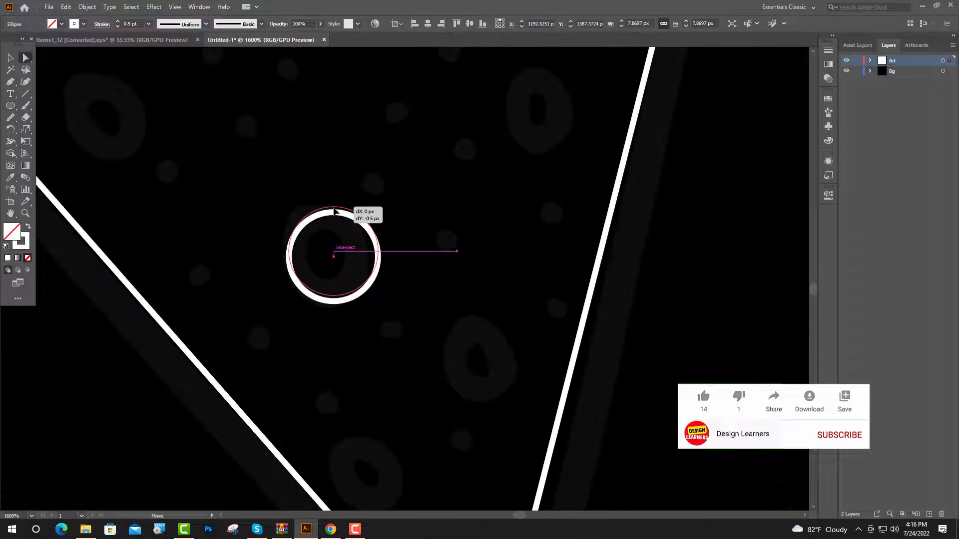
drag(333, 212, 460, 310)
click(434, 270)
Place smaller copies of the circle, about 5.8 px wide and below, over the traced rings near the fourth pennant's tip
scroll(435, 270, down, 1)
key(v)
click(352, 231)
drag(442, 247, 443, 267)
drag(460, 310, 375, 376)
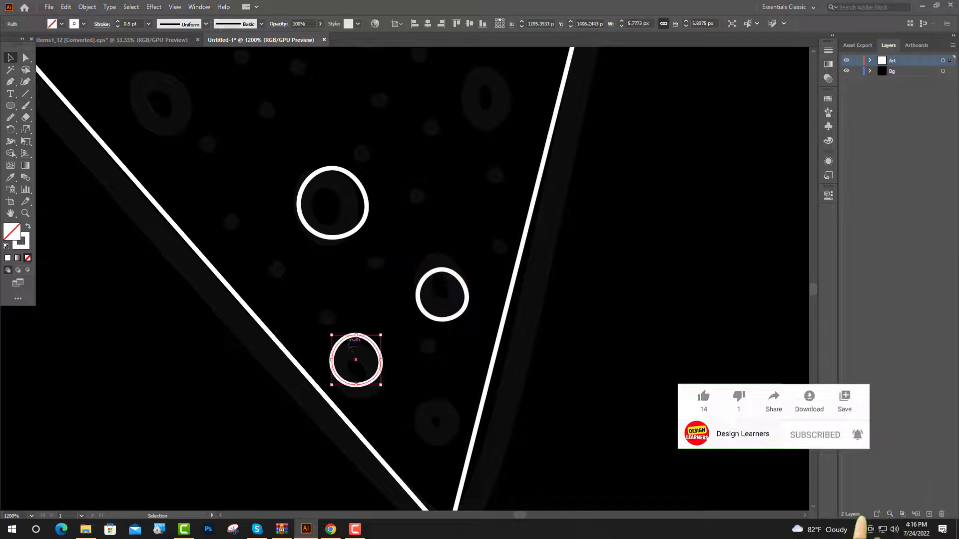
drag(356, 334, 357, 344)
drag(358, 346, 358, 346)
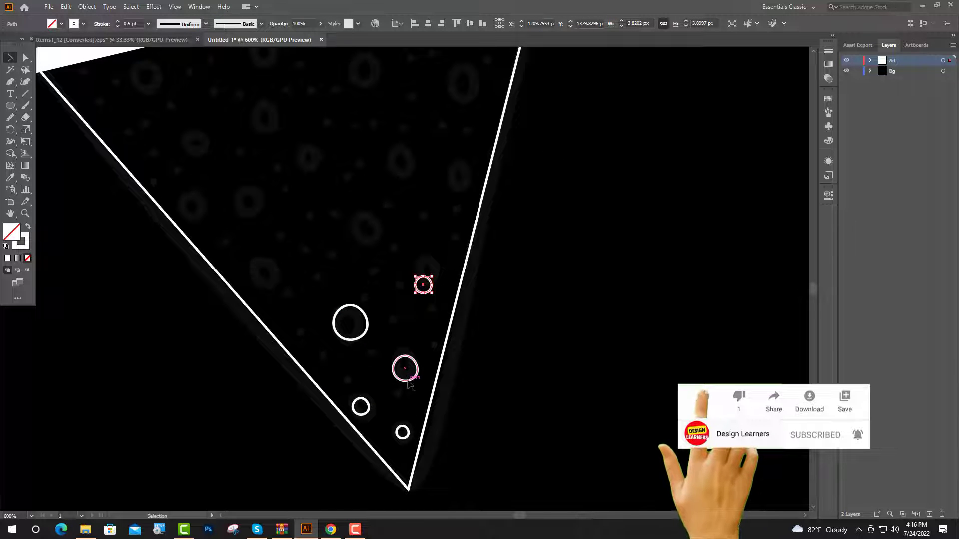
Duplicate the circles over the remaining traced rings up to the fourth pennant's top edge
drag(409, 382, 304, 312)
drag(304, 312, 303, 312)
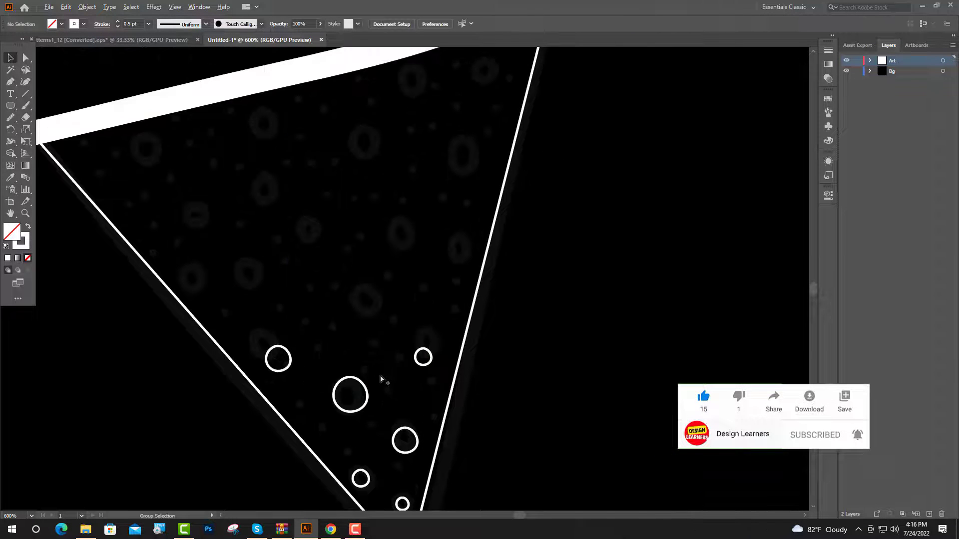
drag(399, 432, 368, 315)
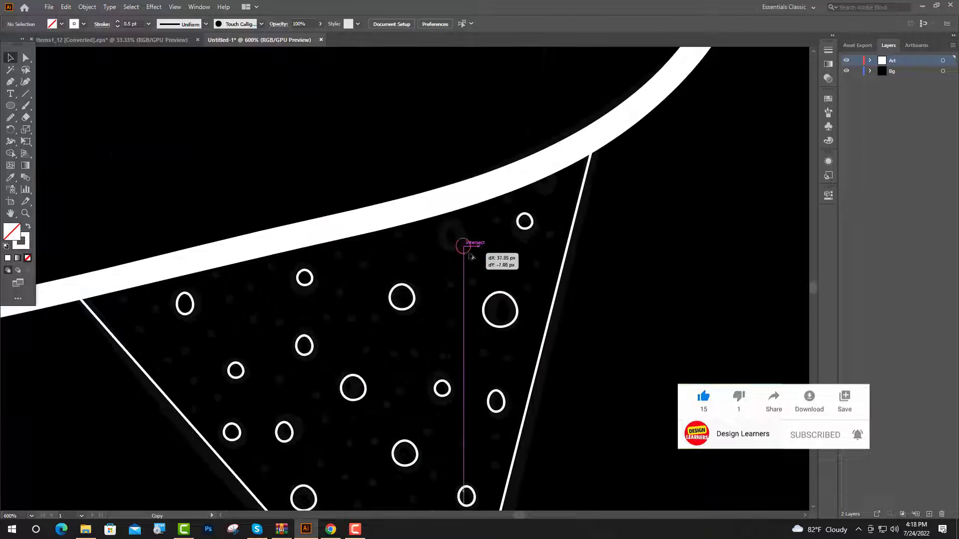
drag(471, 257, 461, 244)
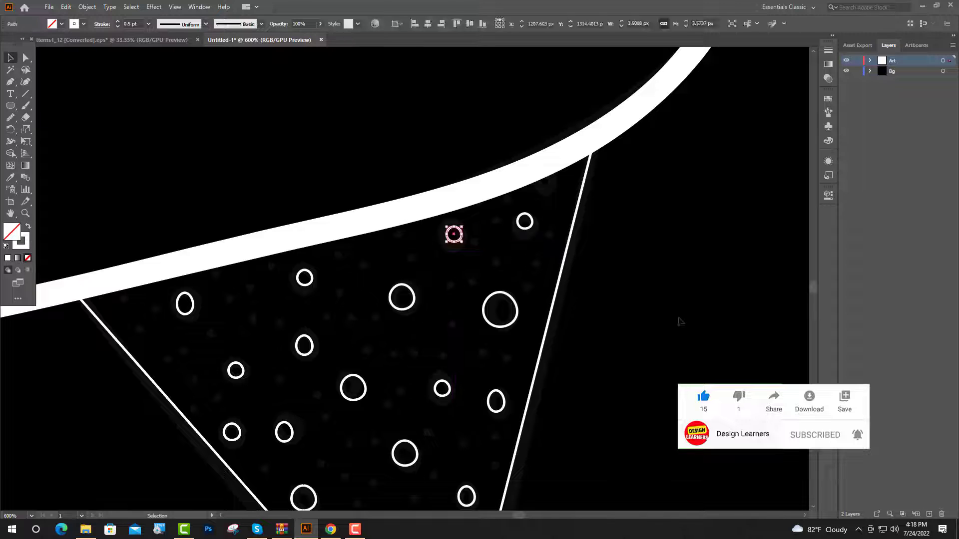
click(680, 323)
scroll(402, 398, down, 2)
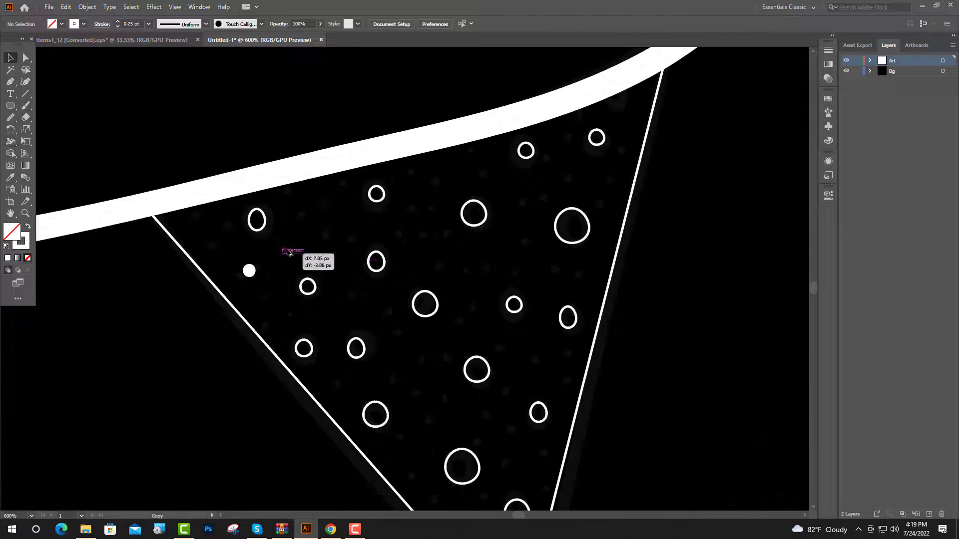
Duplicate the small white dot between the circles of the fourth pennant, then copy a group of dots farther down
drag(300, 259, 315, 200)
drag(405, 222, 488, 187)
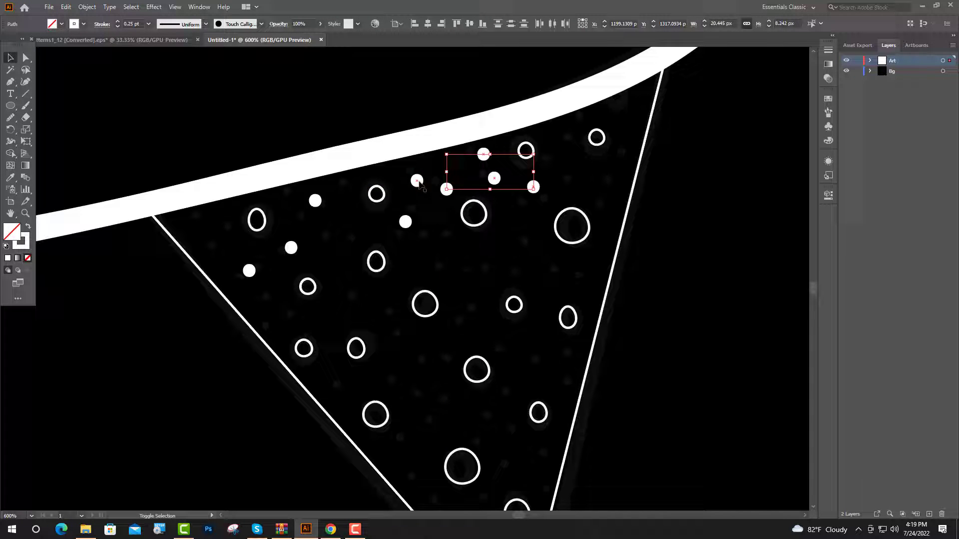
shift+click(418, 182)
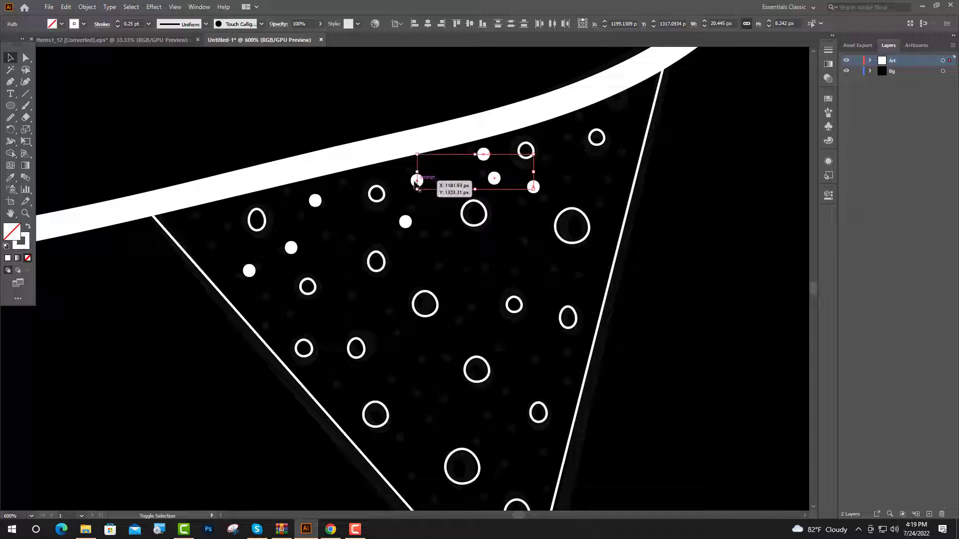
shift+click(315, 201)
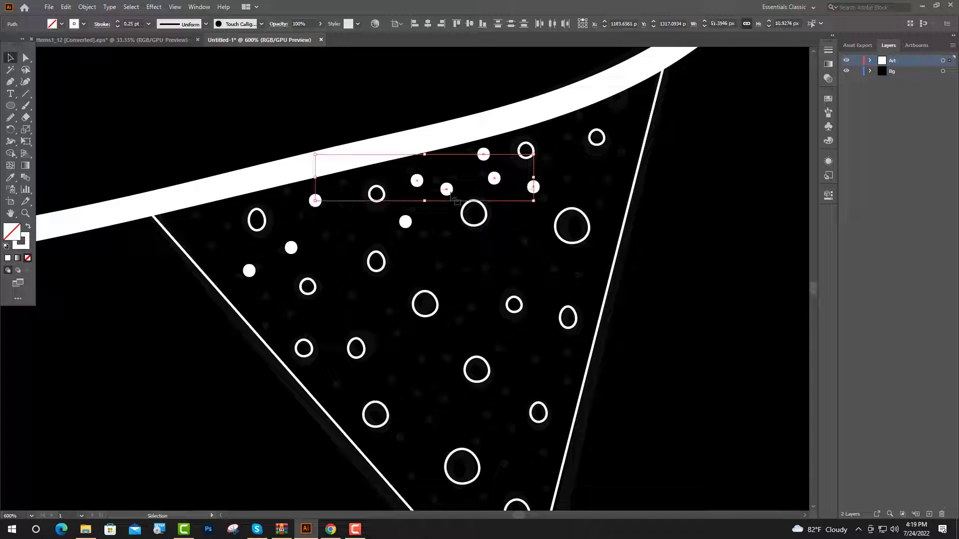
drag(449, 193, 482, 442)
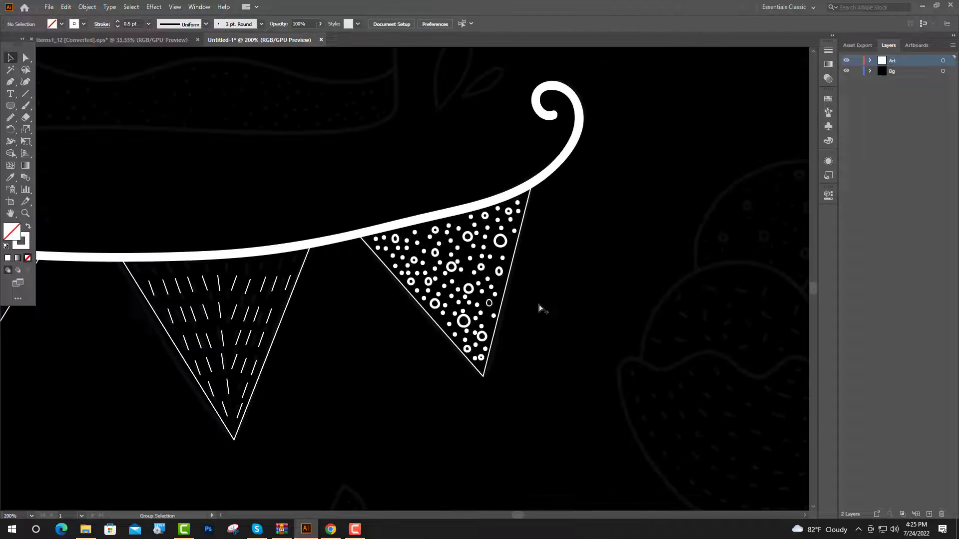
Apply the 3 pt. Round brush with a 0.5 pt stroke to all dashes in the third pennant
scroll(598, 355, up, 1)
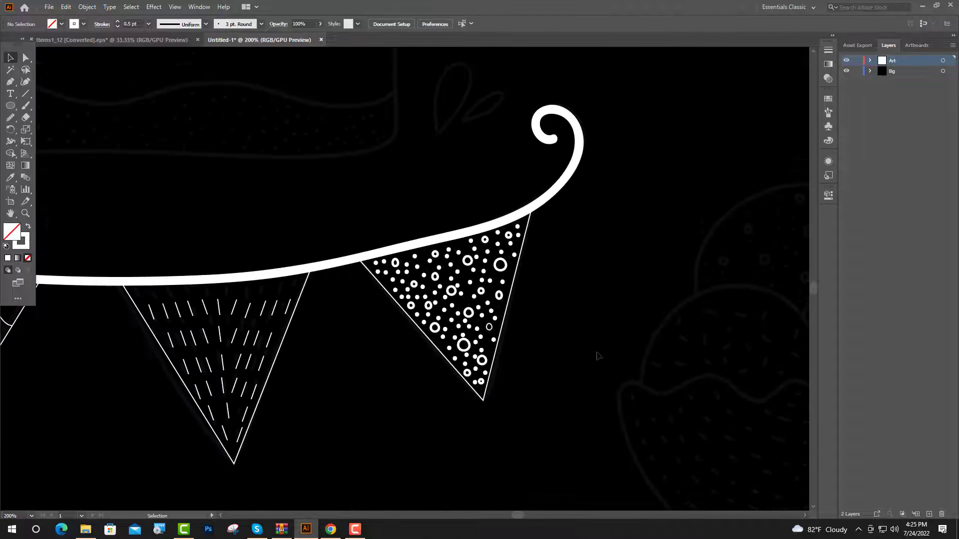
scroll(261, 398, up, 1)
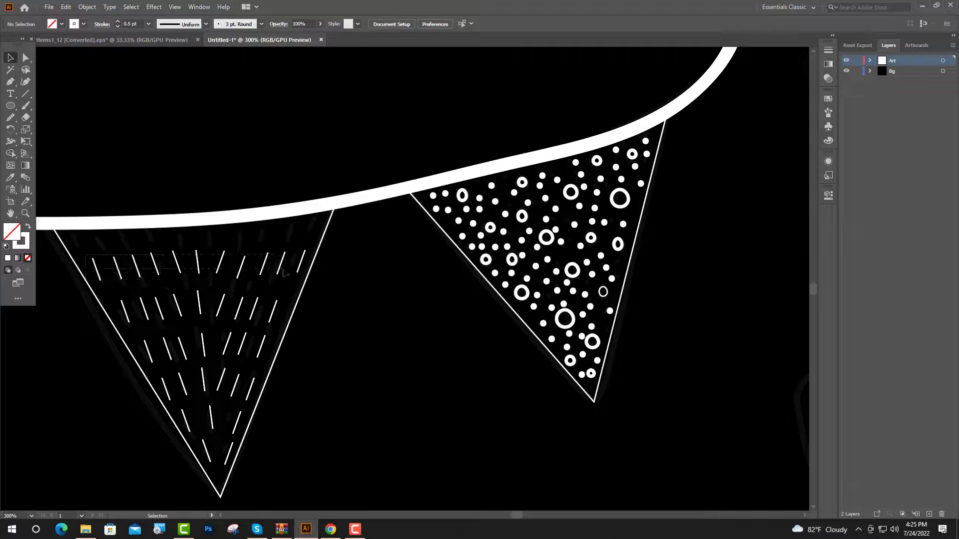
drag(301, 273, 299, 309)
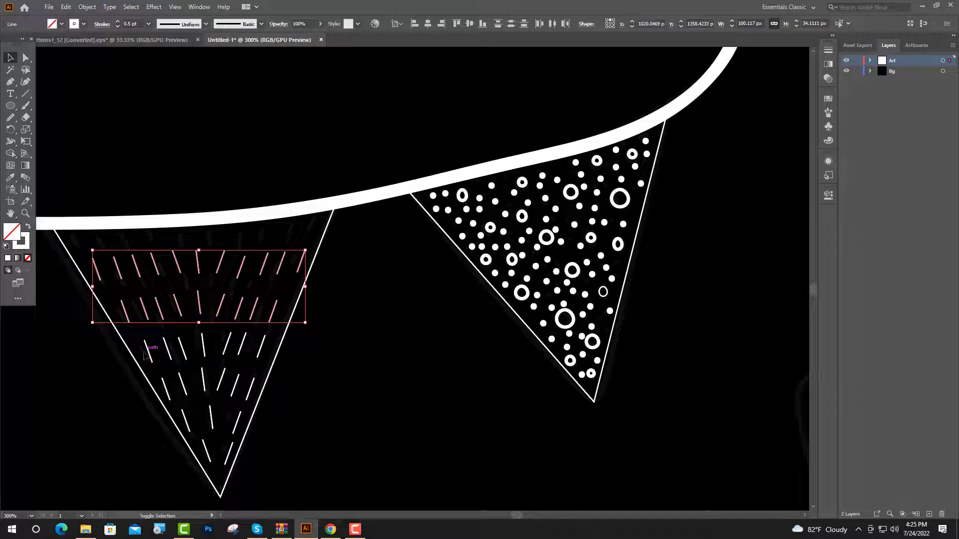
shift+click(265, 355)
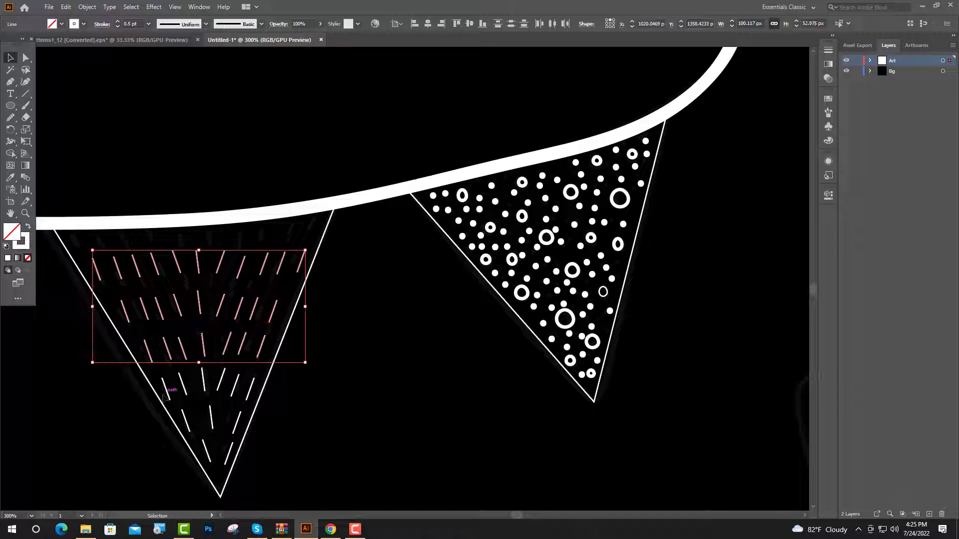
drag(254, 386, 252, 467)
click(828, 112)
click(709, 115)
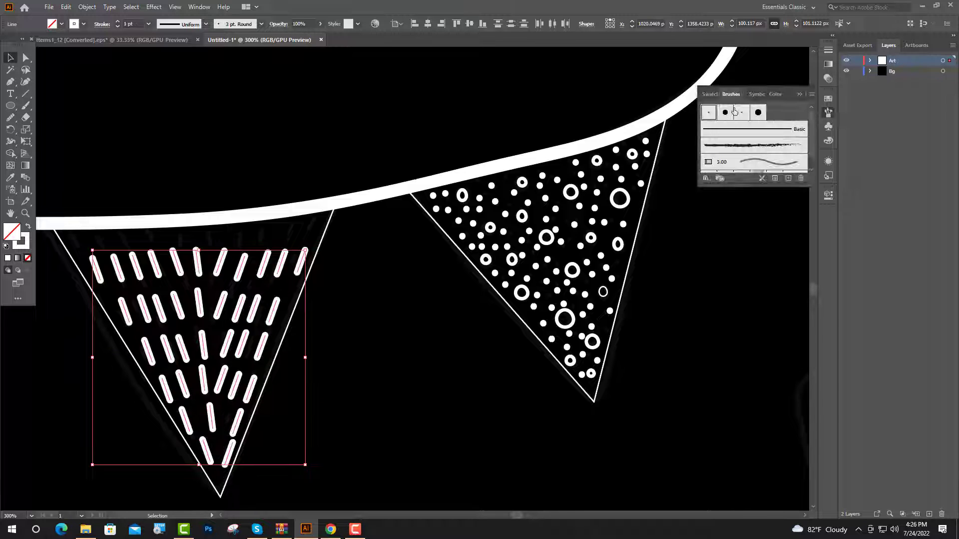
click(128, 24)
text(0.)
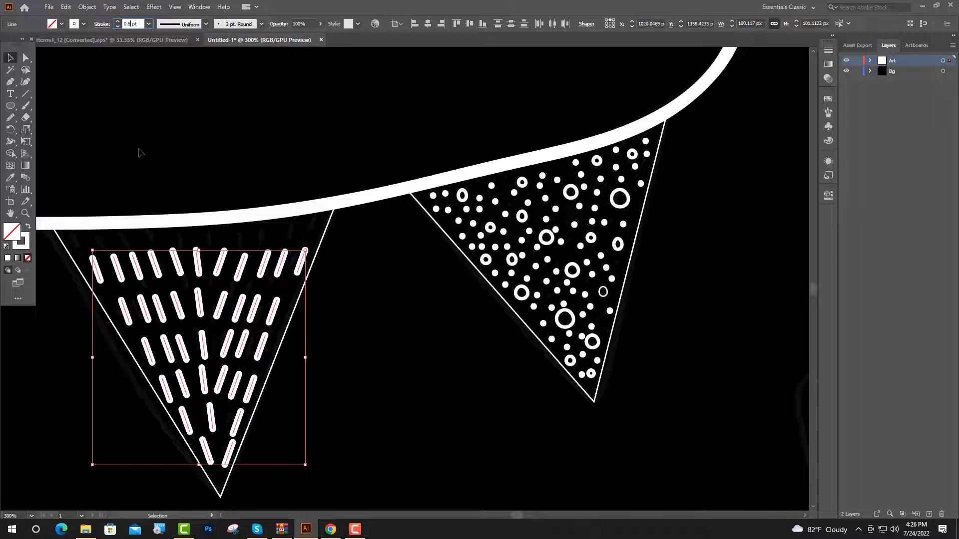
text(5)
key(Return)
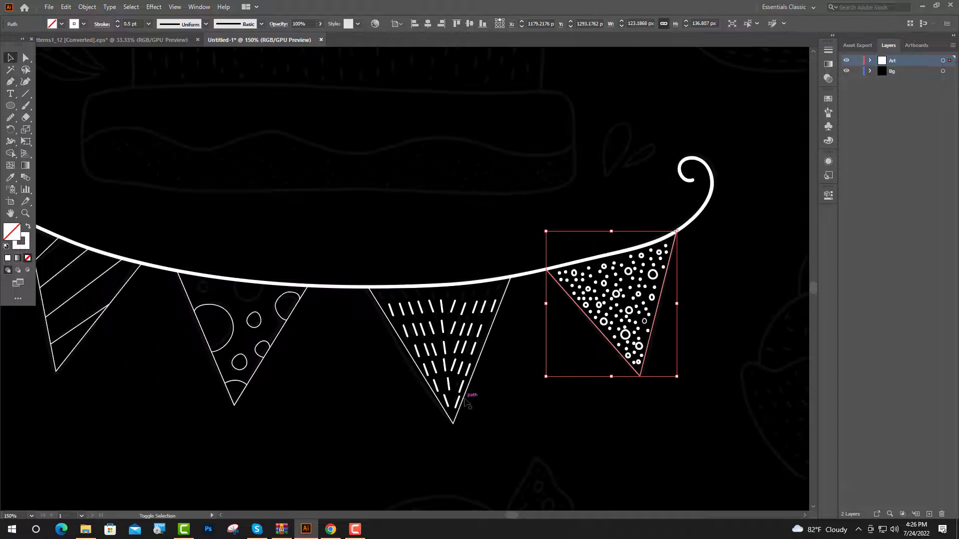
Apply the 3 pt. Round brush to the outlines of all four pennants
shift+click(465, 402)
shift+click(263, 358)
shift+click(109, 304)
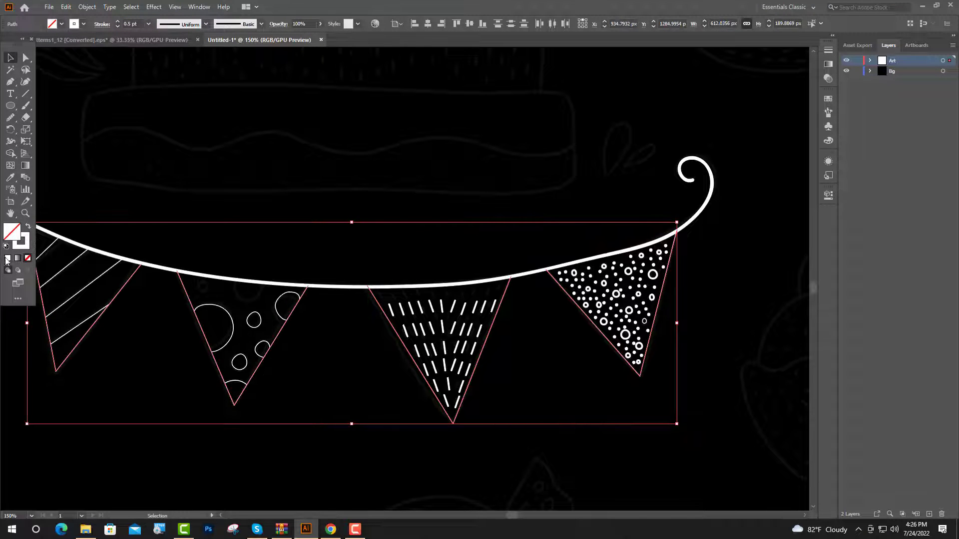
click(828, 112)
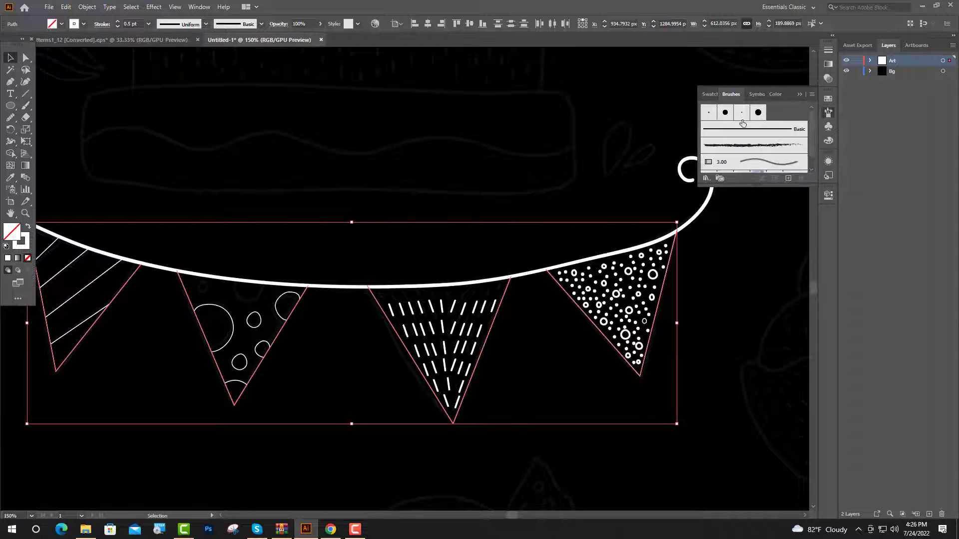
click(708, 113)
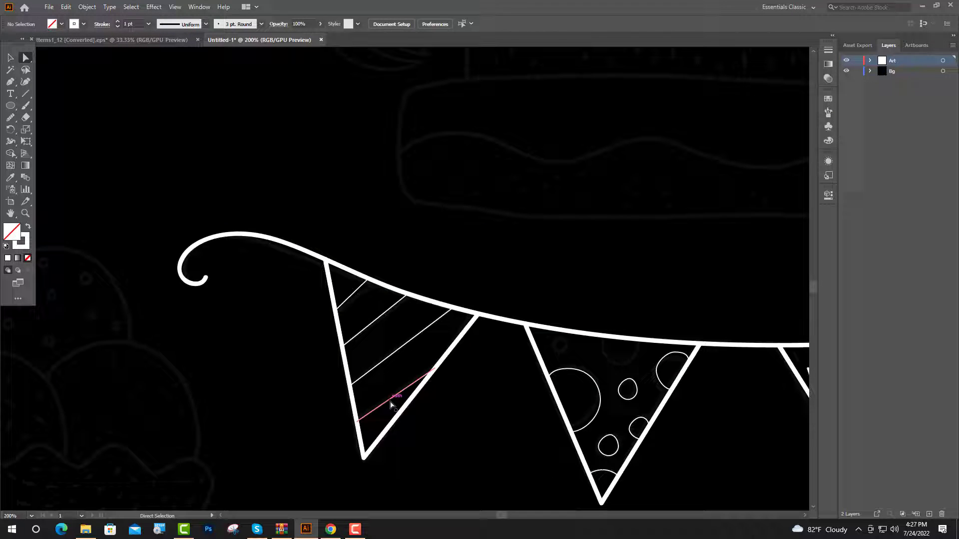
Apply the 3 pt. Round brush to the four diagonal stripes in the first pennant
click(391, 405)
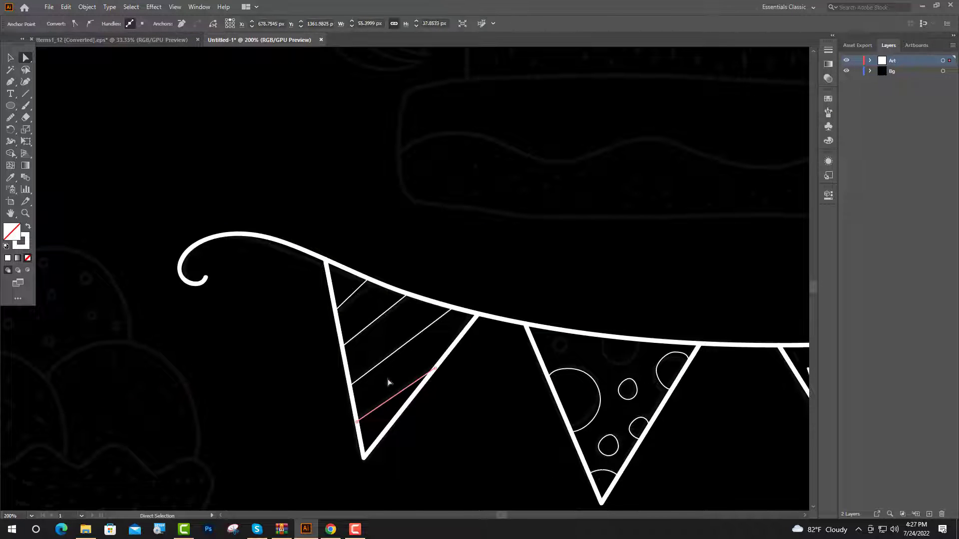
shift+click(382, 361)
shift+click(369, 330)
shift+click(349, 296)
click(827, 112)
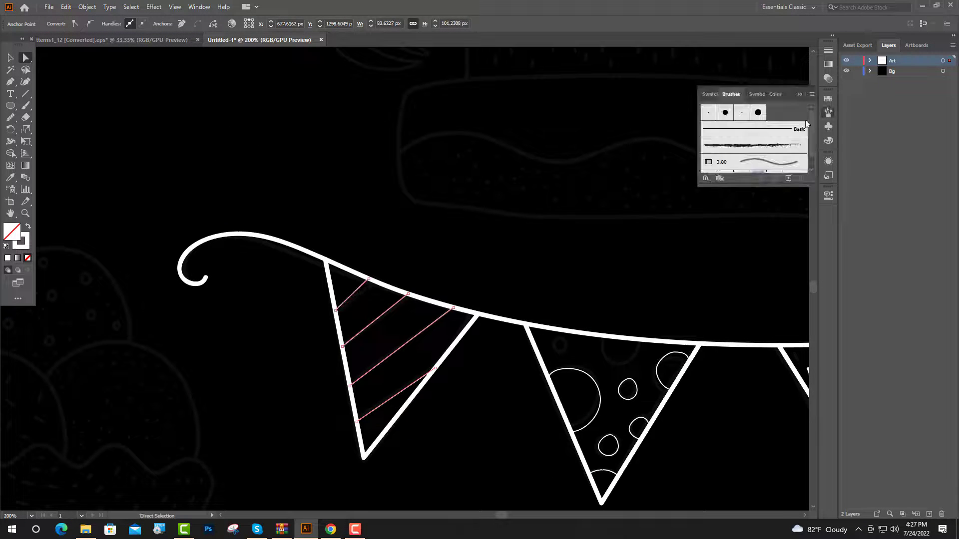
click(713, 122)
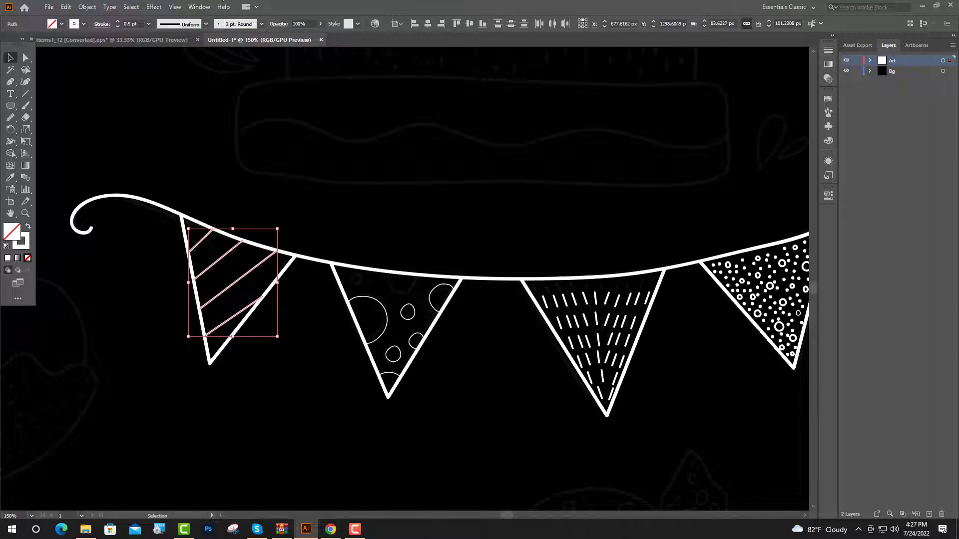
click(426, 359)
Apply the 3 pt. Round brush with a 0.5 pt stroke to all circles and arcs in the second pennant
scroll(426, 359, up, 2)
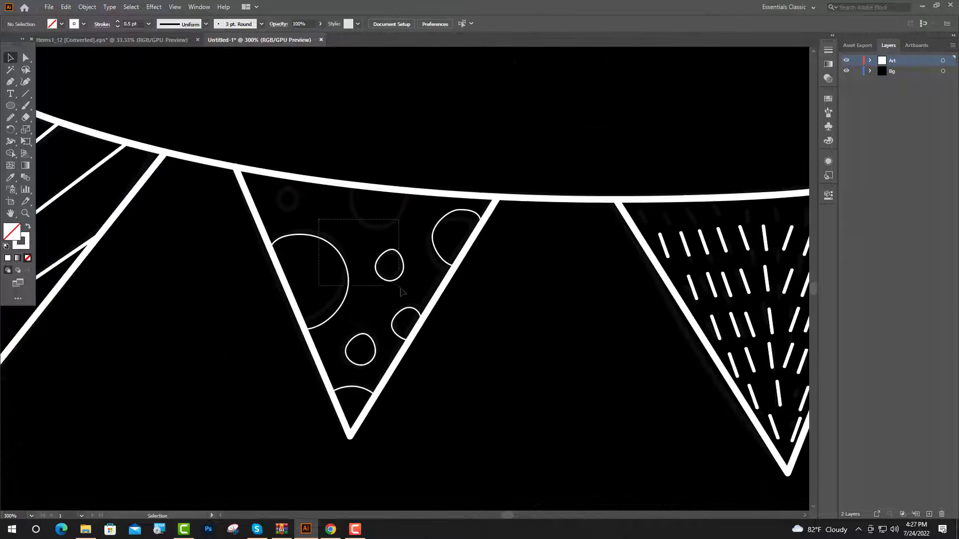
drag(399, 287, 407, 316)
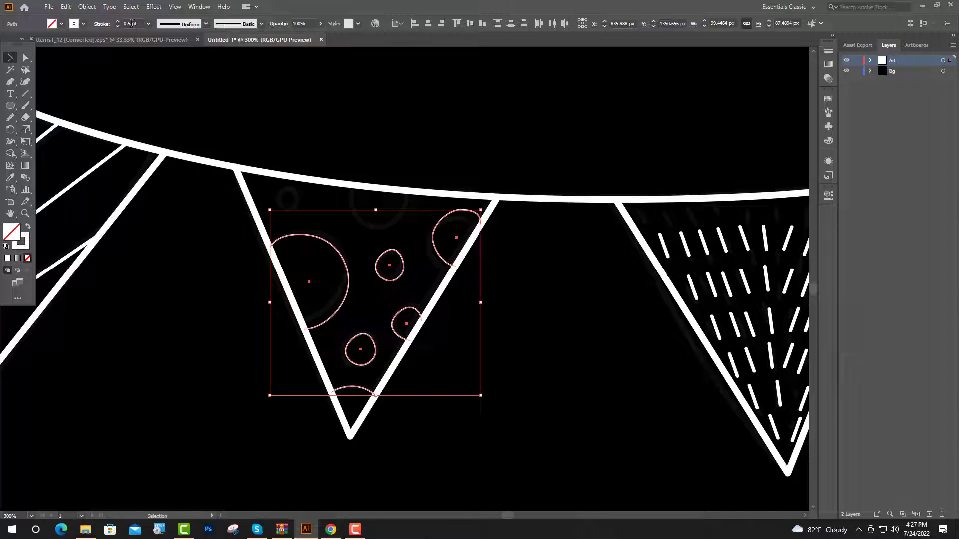
click(827, 115)
click(709, 113)
double_click(128, 24)
text(0.5)
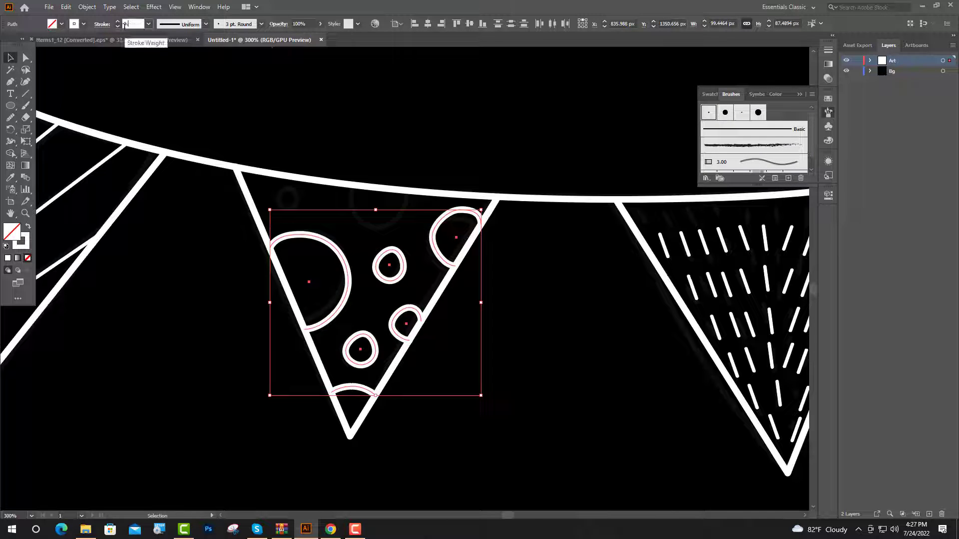
key(Return)
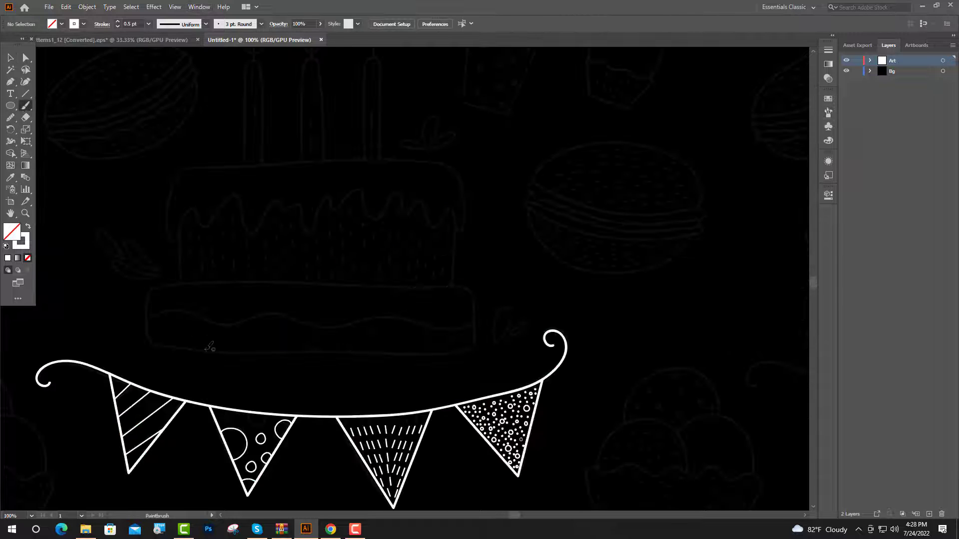
Paint the rounded outline of the cake's bottom tier over the sketch, with a wavy line across its middle
scroll(210, 347, up, 1)
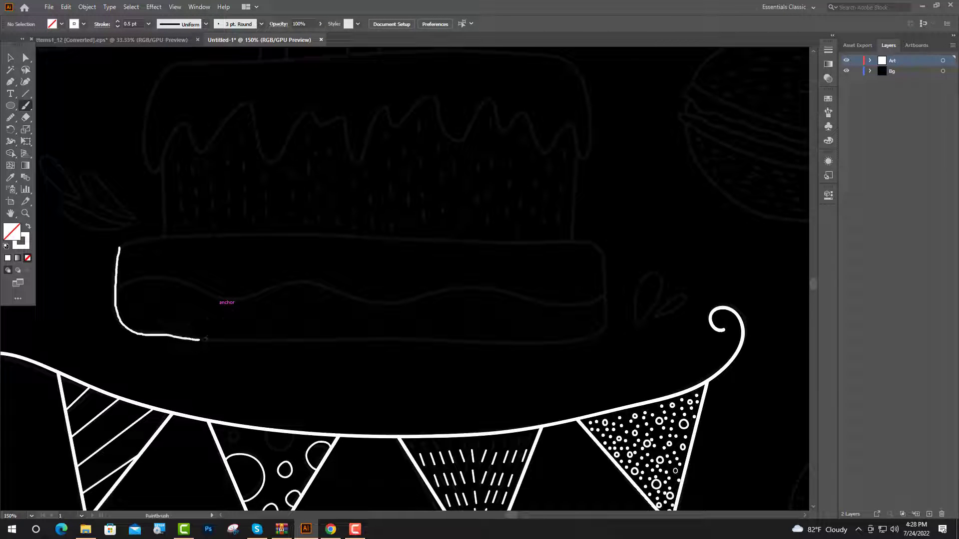
drag(257, 341, 364, 340)
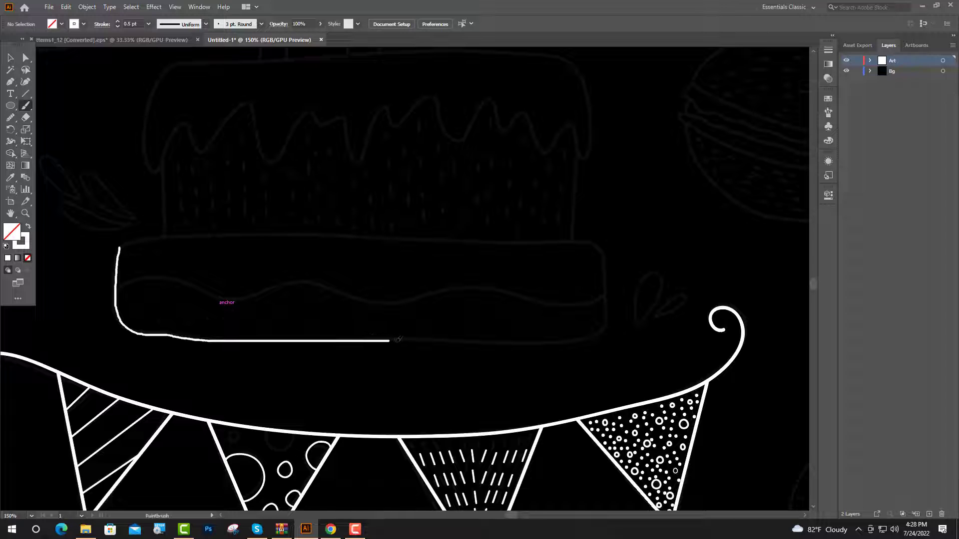
drag(445, 340, 578, 341)
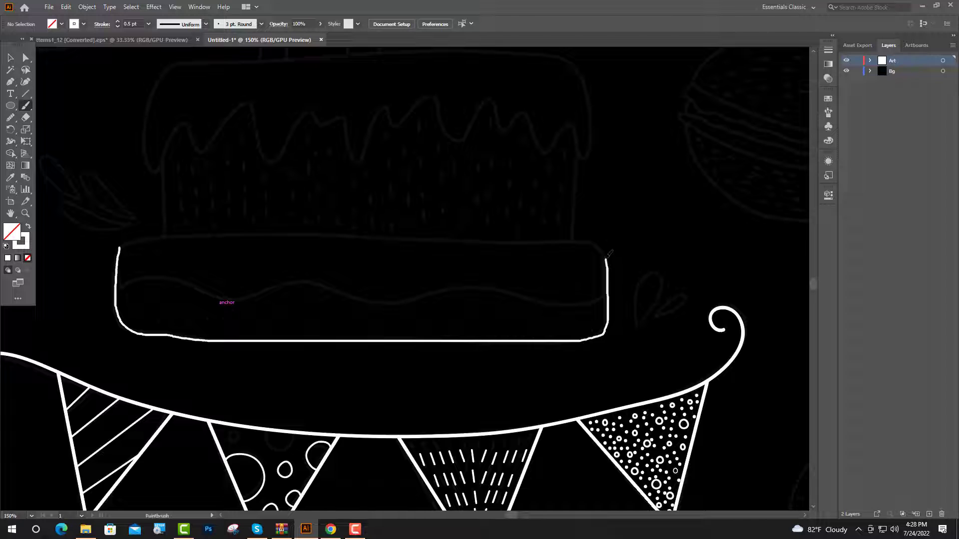
drag(602, 248, 328, 235)
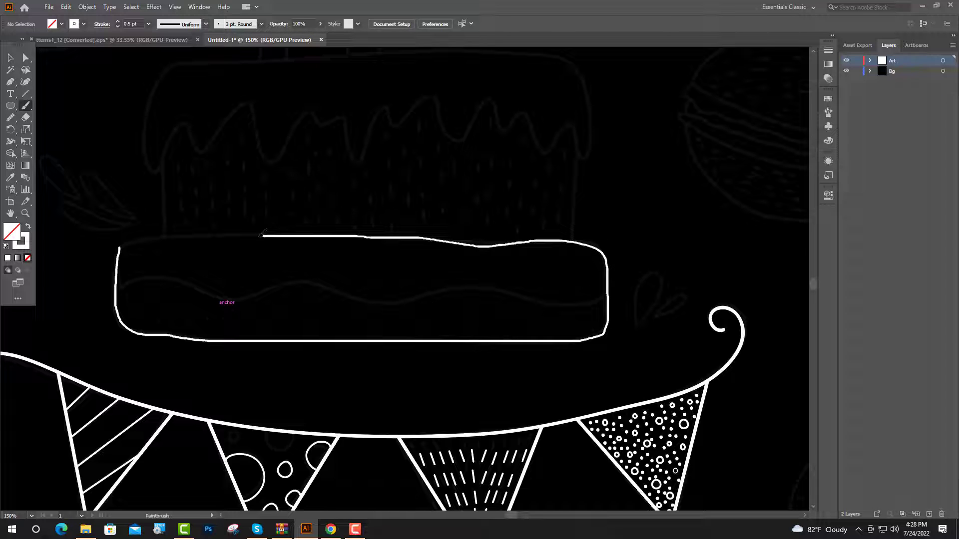
drag(264, 235, 179, 238)
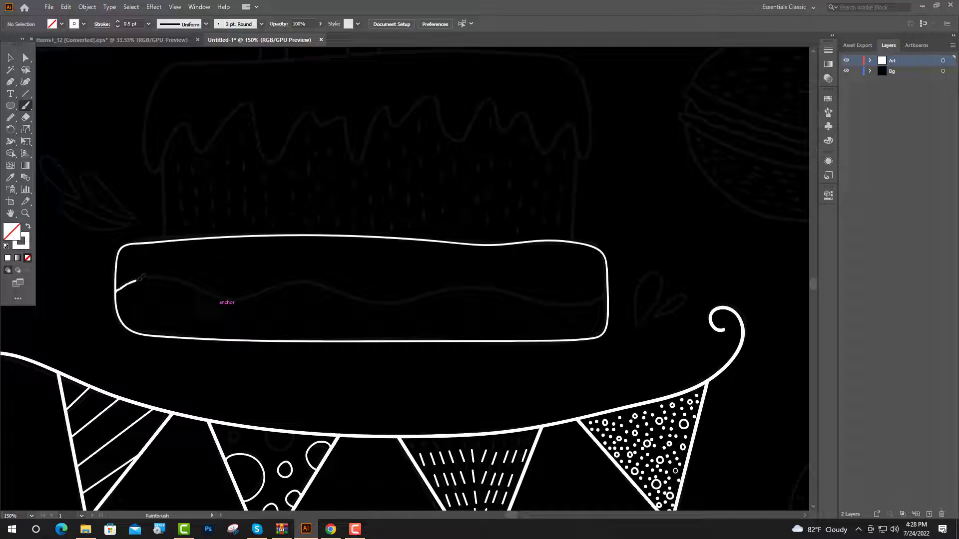
drag(141, 278, 217, 291)
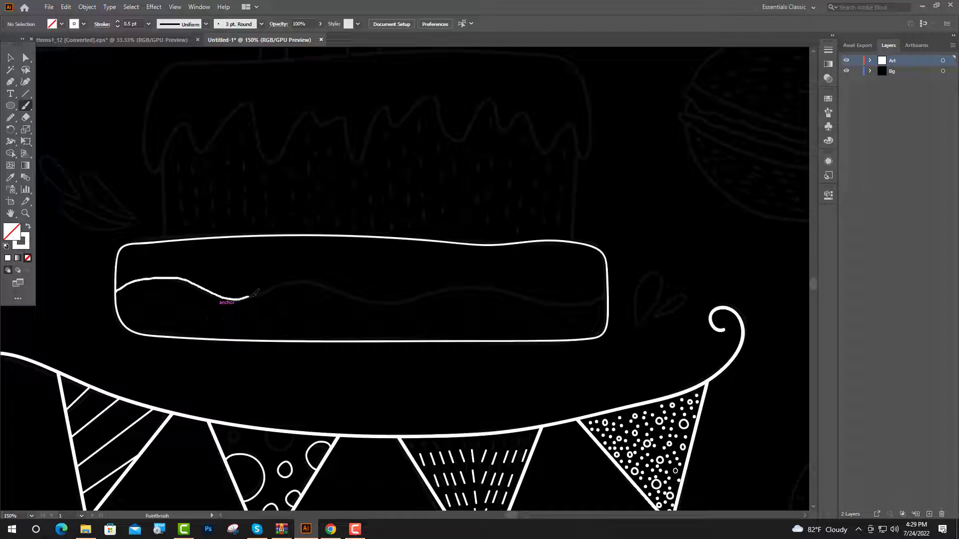
drag(284, 286, 410, 300)
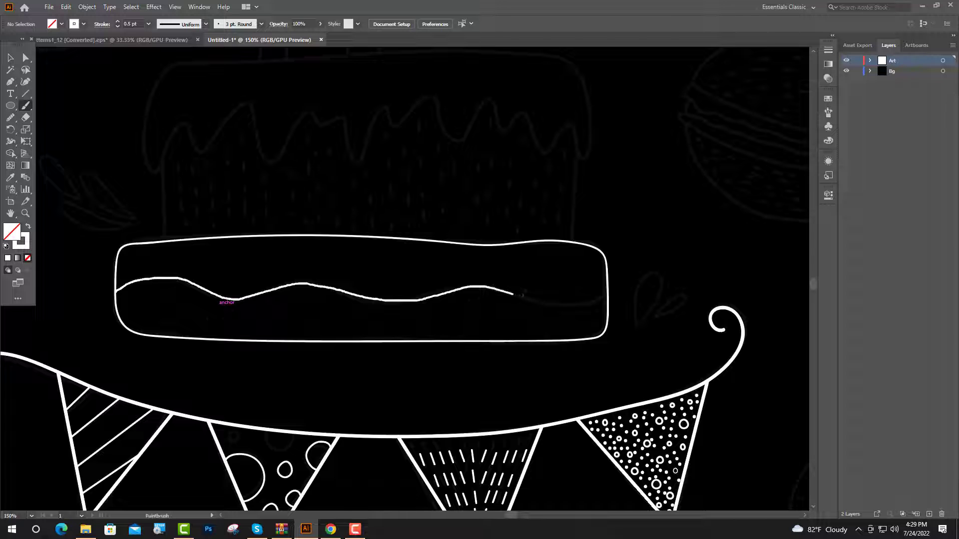
Draw an open Pen path around the cake's middle tier, with two straight sides and a peaked top edge in two segments
key(p)
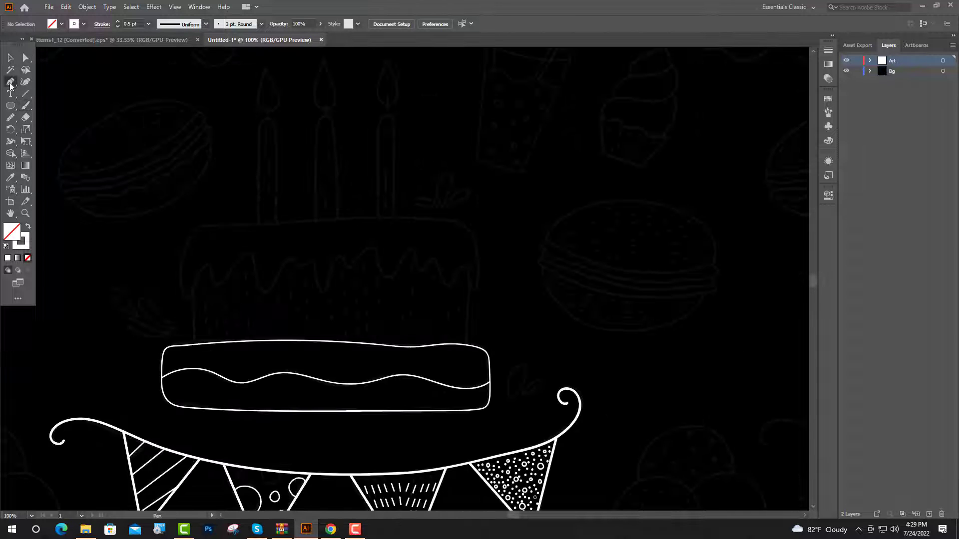
scroll(215, 290, up, 2)
click(173, 402)
click(173, 402)
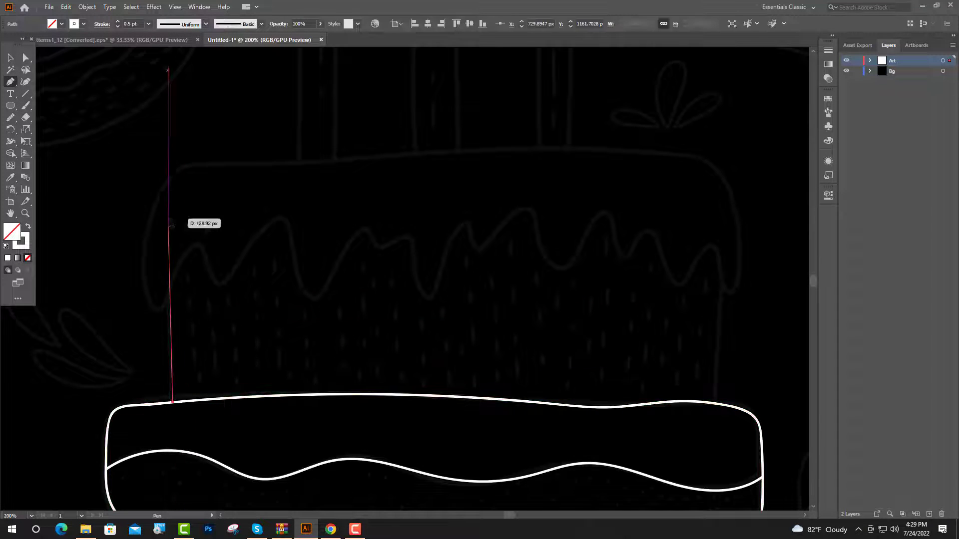
click(168, 218)
click(506, 179)
click(723, 214)
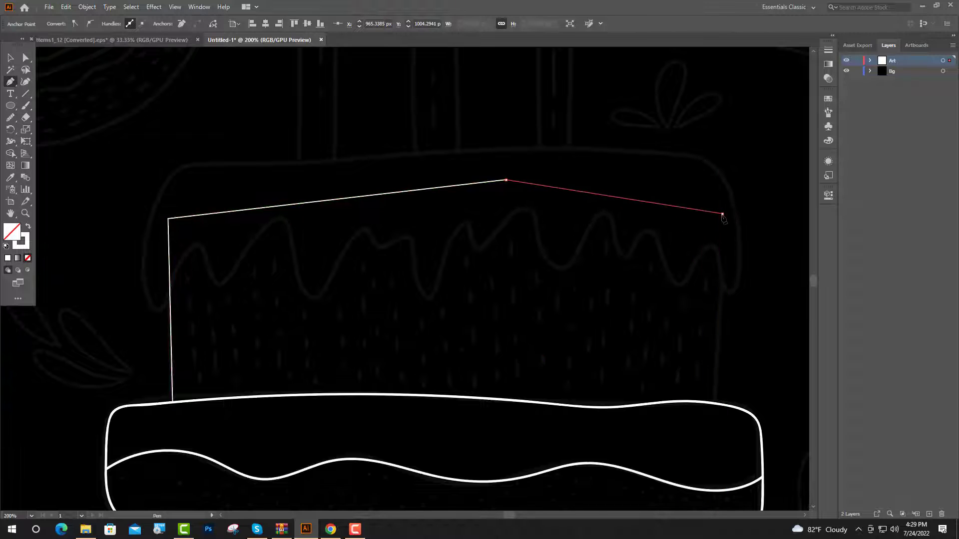
click(716, 404)
key(ctrl+minus)
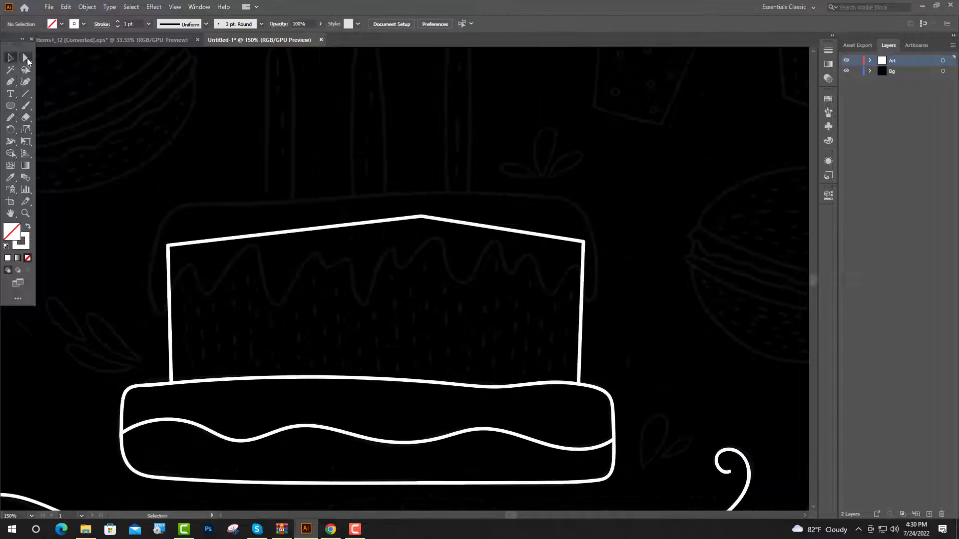
Delete the two sloping top segments of the middle tier's path, leaving only its two sides
click(26, 57)
click(192, 244)
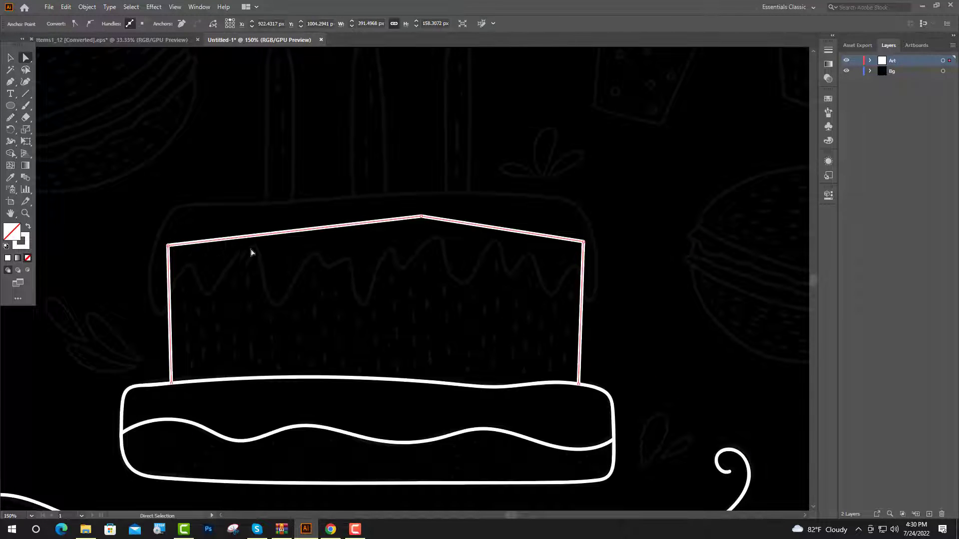
key(Delete)
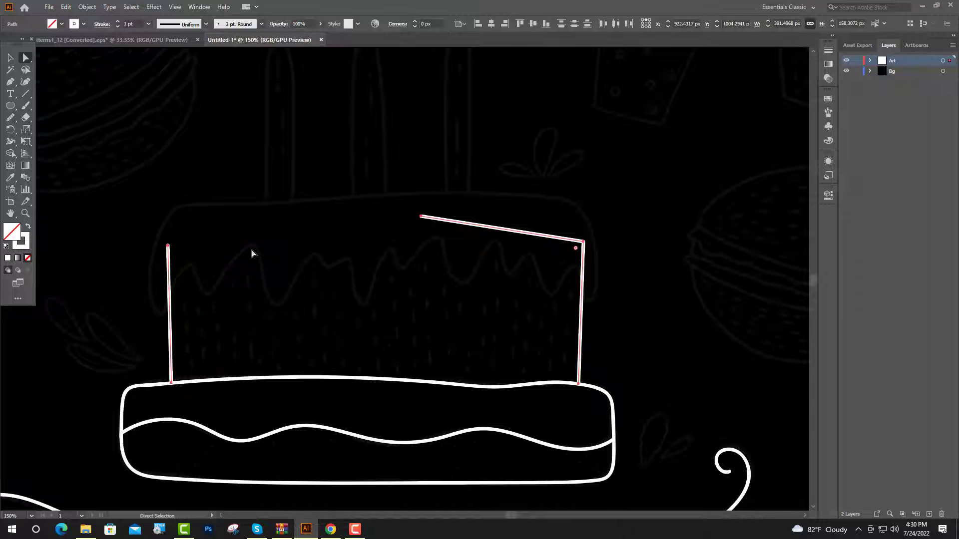
click(509, 238)
click(509, 232)
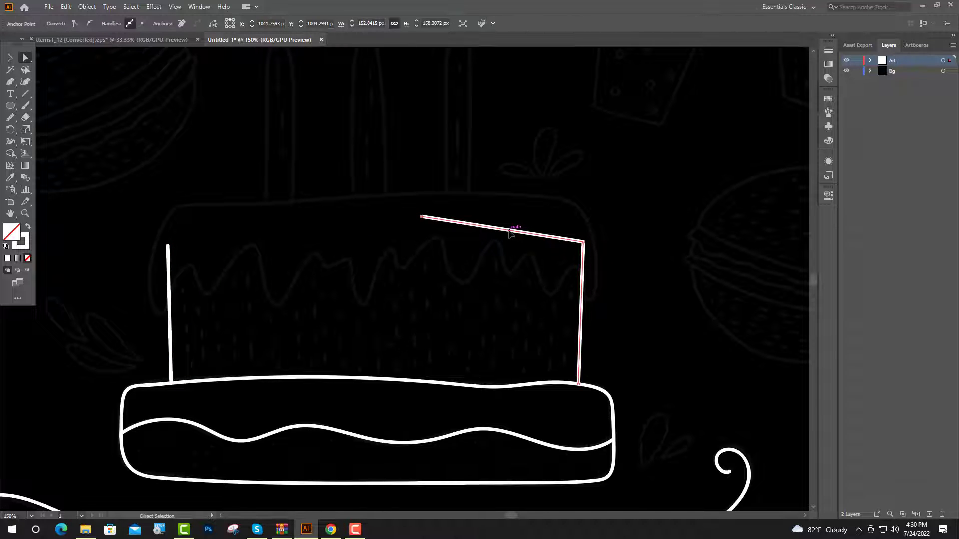
key(Delete)
Shorten both side lines of the middle tier so their upper ends meet the sketched icing edge
key(ctrl+equal)
click(561, 231)
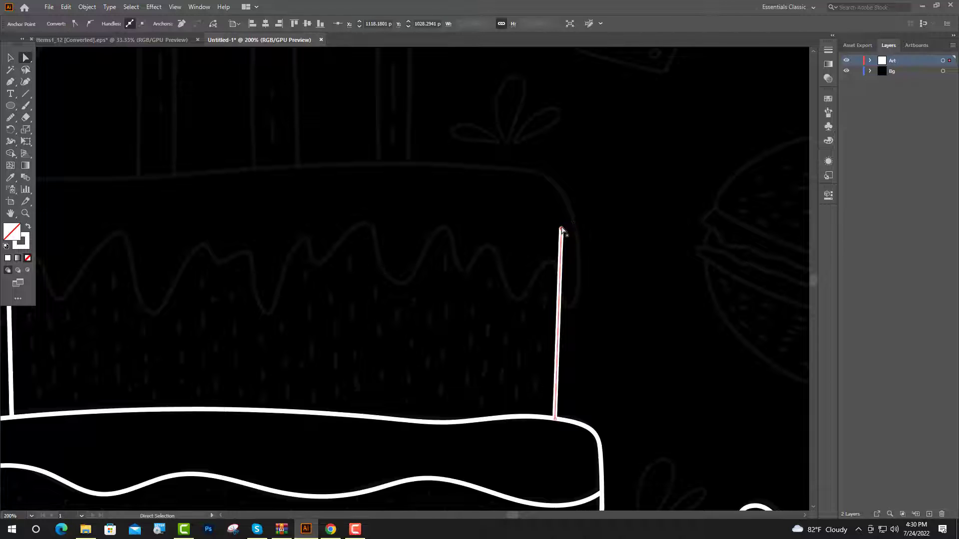
drag(561, 231, 565, 266)
click(504, 278)
drag(125, 255, 453, 291)
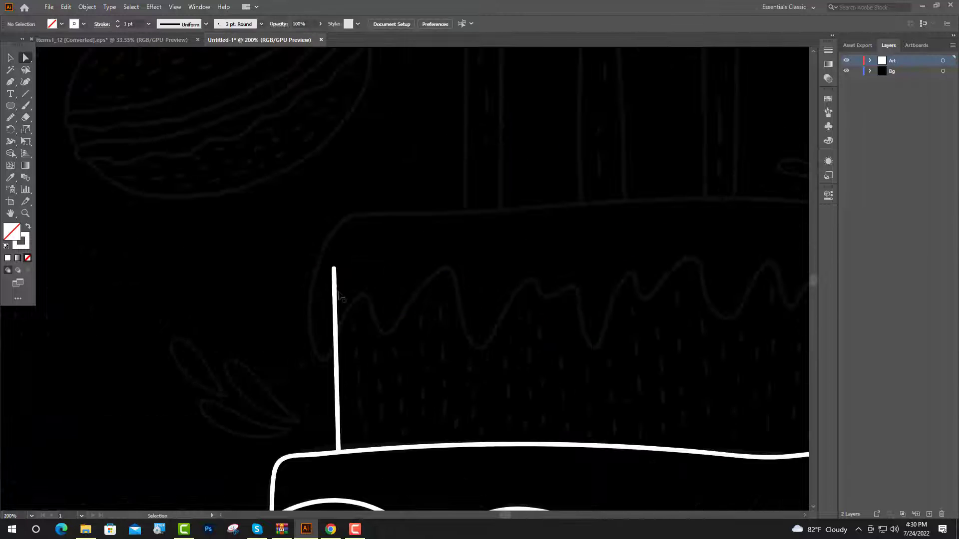
drag(333, 270, 337, 340)
click(368, 338)
Paint the closed icing outline over the sketch with the Paintbrush, including the rounded top and the dripping lower edge
key(ctrl+1)
key(b)
scroll(212, 341, up, 1)
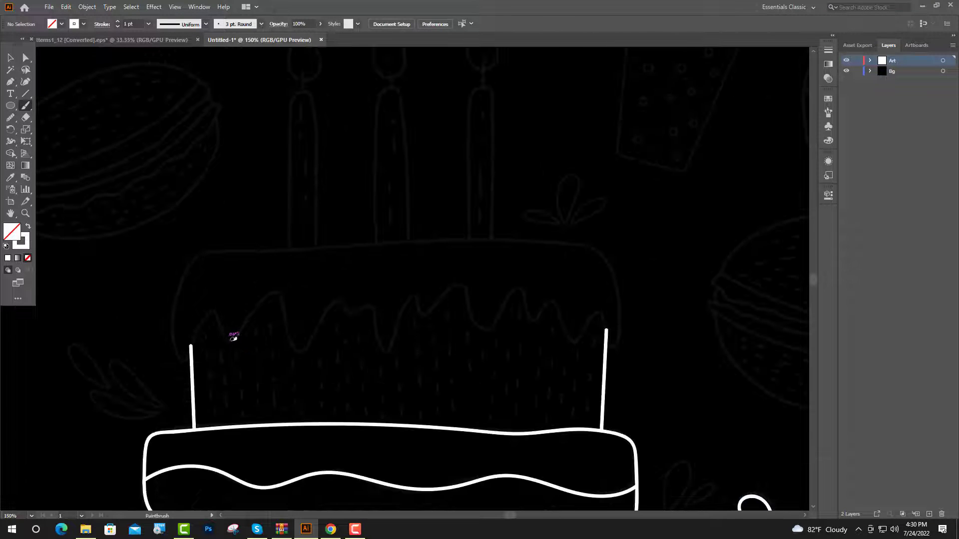
mouse_move(231, 339)
mouse_down()
mouse_move(192, 342)
mouse_move(182, 360)
mouse_move(193, 258)
mouse_move(361, 240)
mouse_up()
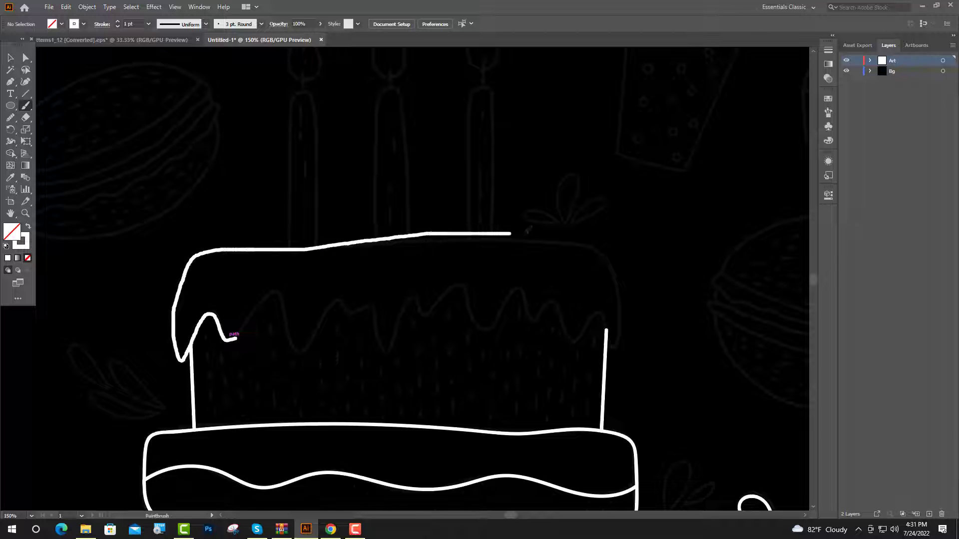
drag(528, 230, 593, 245)
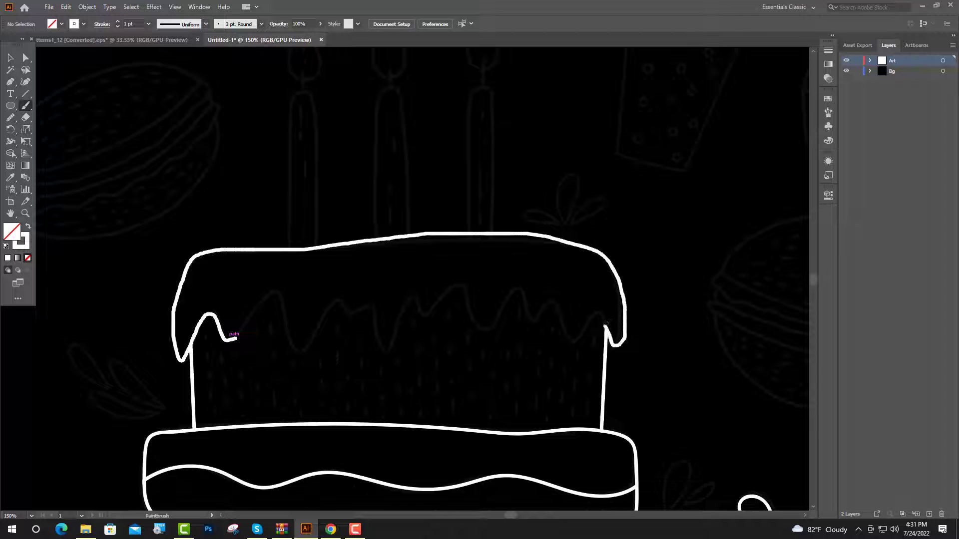
drag(603, 317, 562, 316)
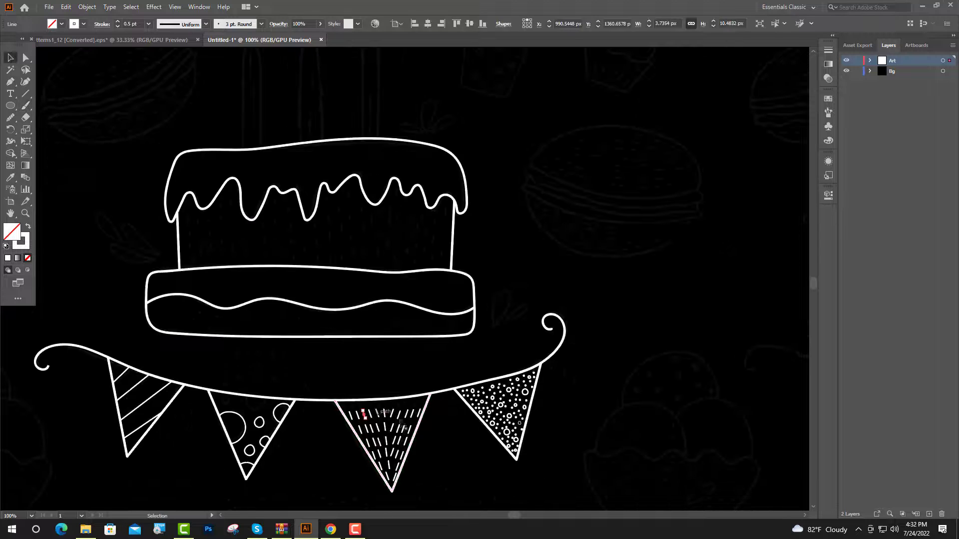
Copy dashes from the third pennant into the cake's middle tier and scatter them below the first icing drip
click(424, 448)
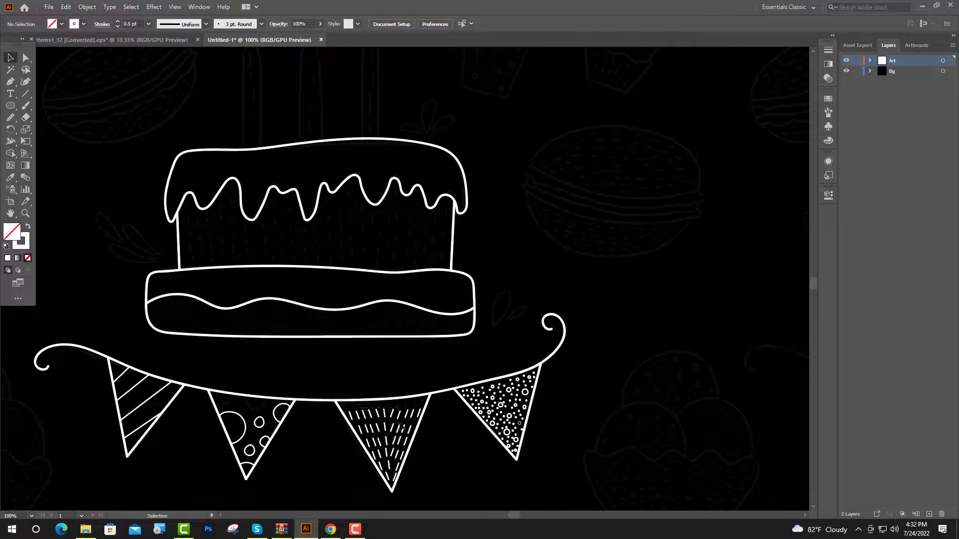
drag(399, 424, 214, 229)
click(538, 249)
alt+scroll(215, 229, up, 4)
drag(96, 319, 122, 267)
click(125, 327)
click(146, 312)
click(122, 332)
drag(204, 324, 227, 238)
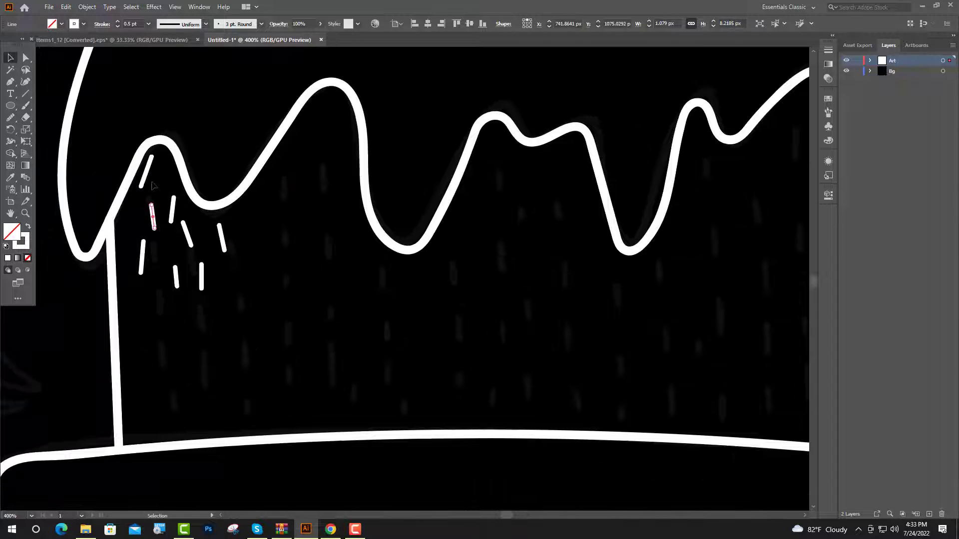
Select the scattered dashes together and duplicate them across the middle tier until the area below the icing is filled
click(146, 173)
shift+click(172, 213)
shift+click(186, 231)
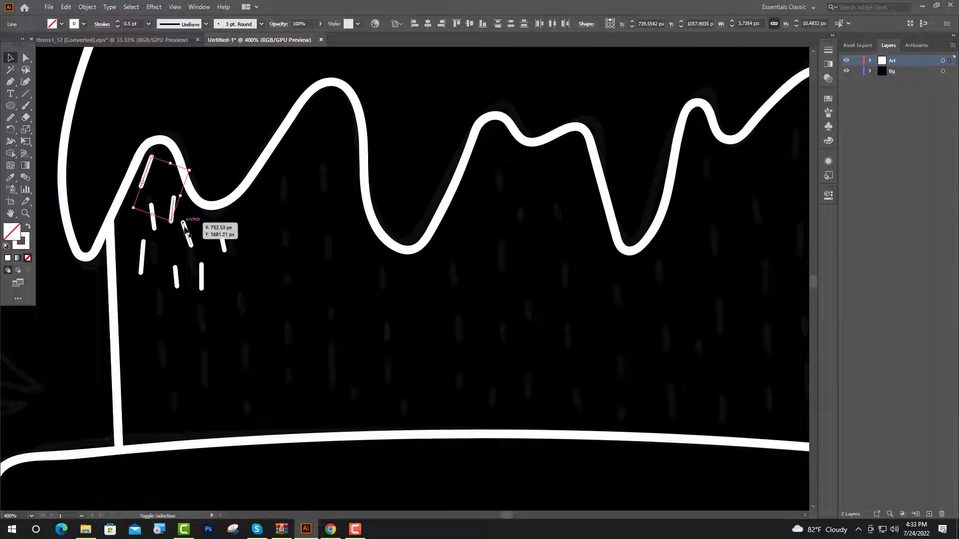
shift+click(202, 276)
shift+click(176, 279)
drag(221, 236, 585, 342)
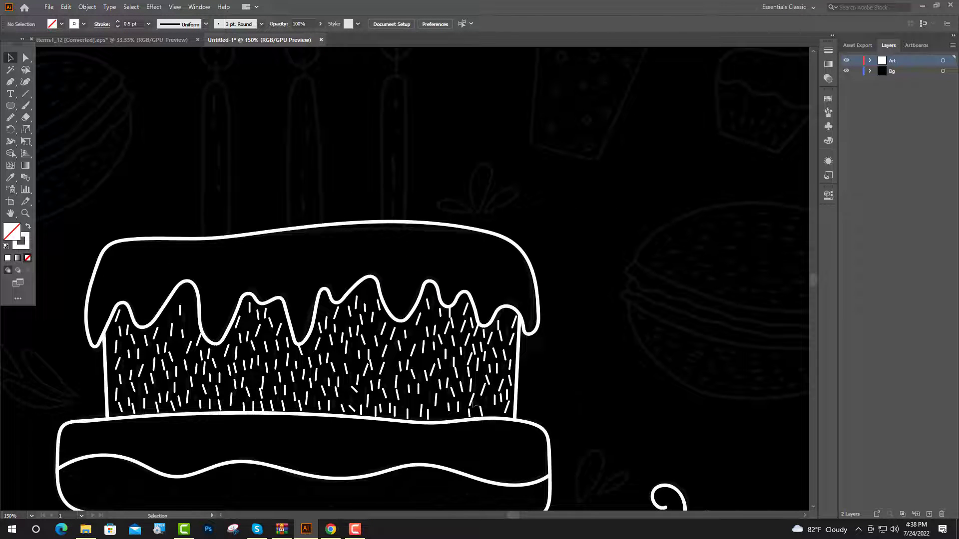
Draw the first candle above the icing with the Pen tool, using straight sides and a curved top
scroll(399, 279, up, 5)
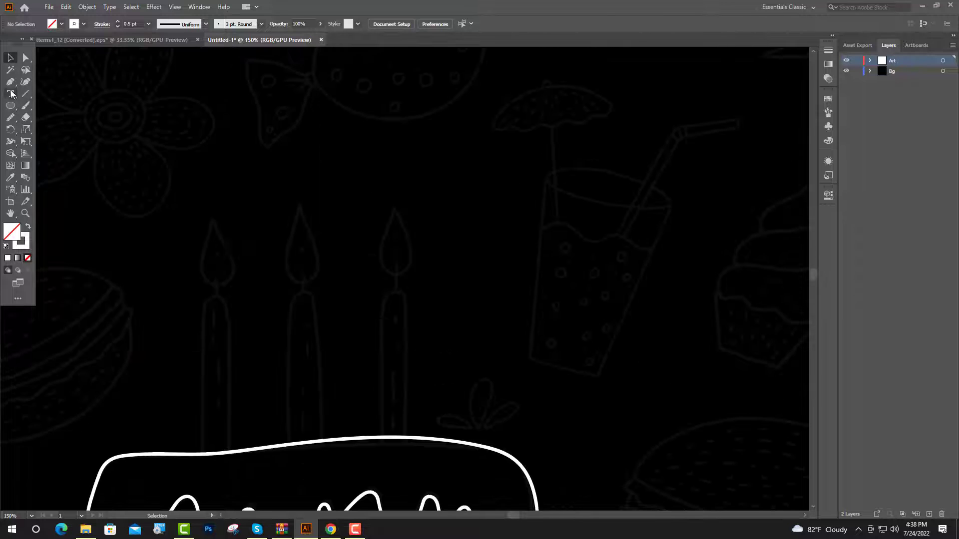
click(11, 82)
click(203, 454)
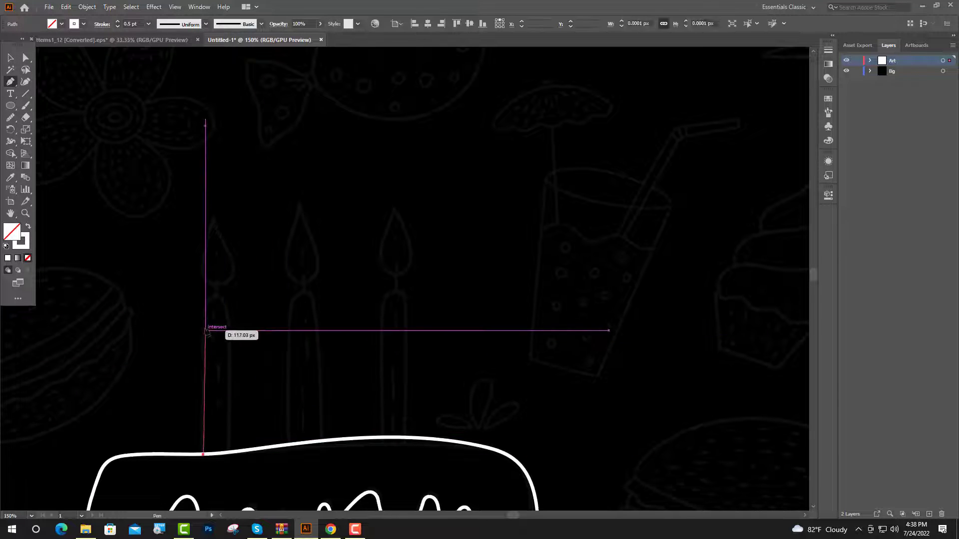
click(203, 305)
drag(227, 308, 231, 341)
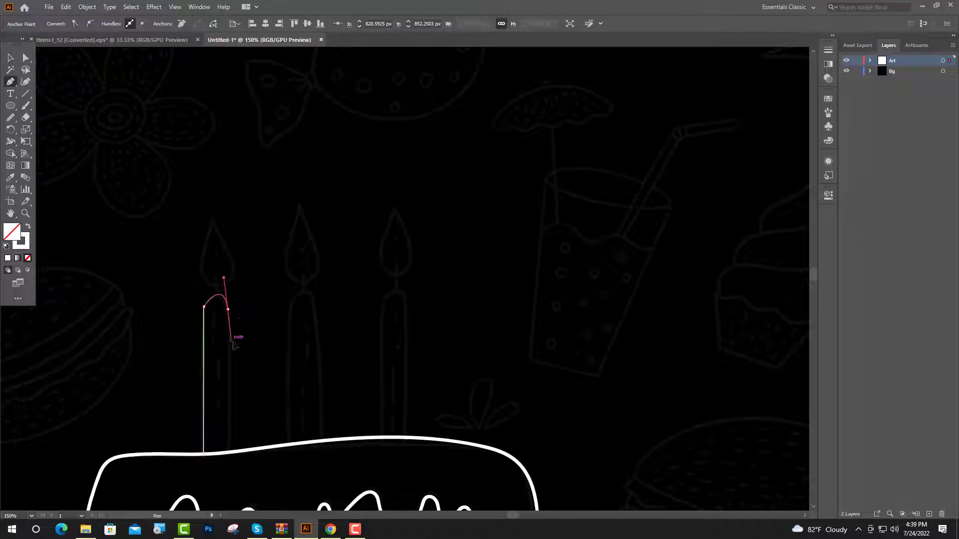
click(229, 451)
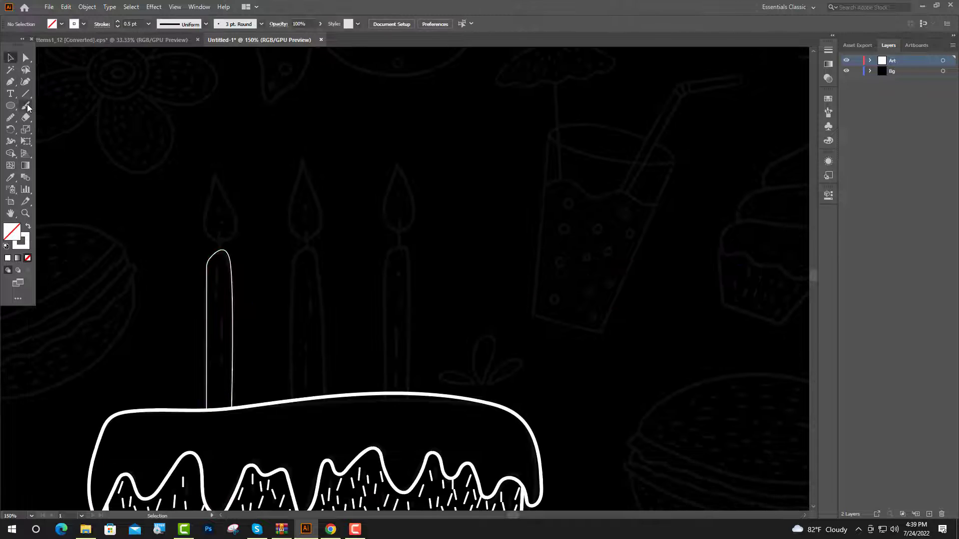
Paint the outlines of the second and third candles over the sketch with the Paintbrush, ending on the icing's top edge
click(26, 106)
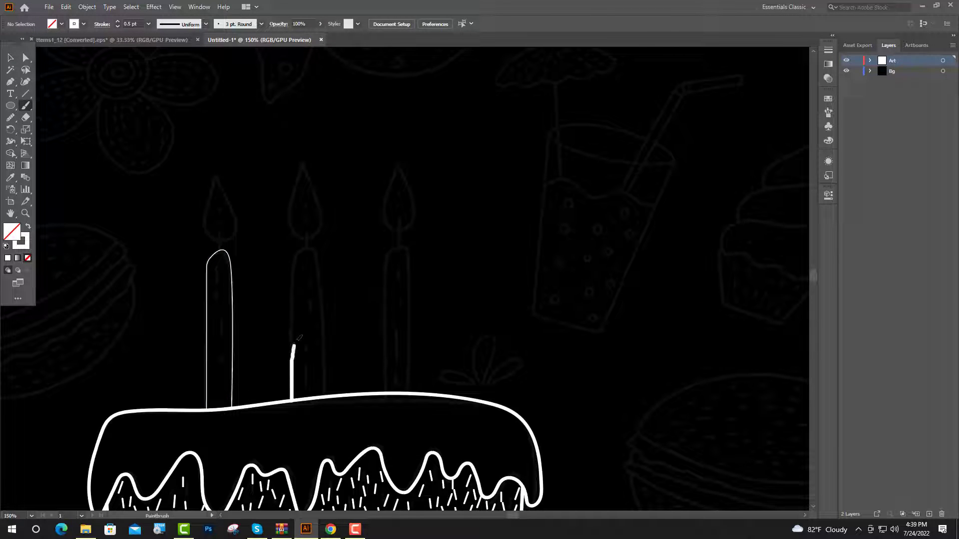
drag(295, 295, 326, 395)
scroll(386, 428, up, 2)
mouse_move(391, 382)
mouse_down()
mouse_move(402, 280)
mouse_move(409, 382)
mouse_up()
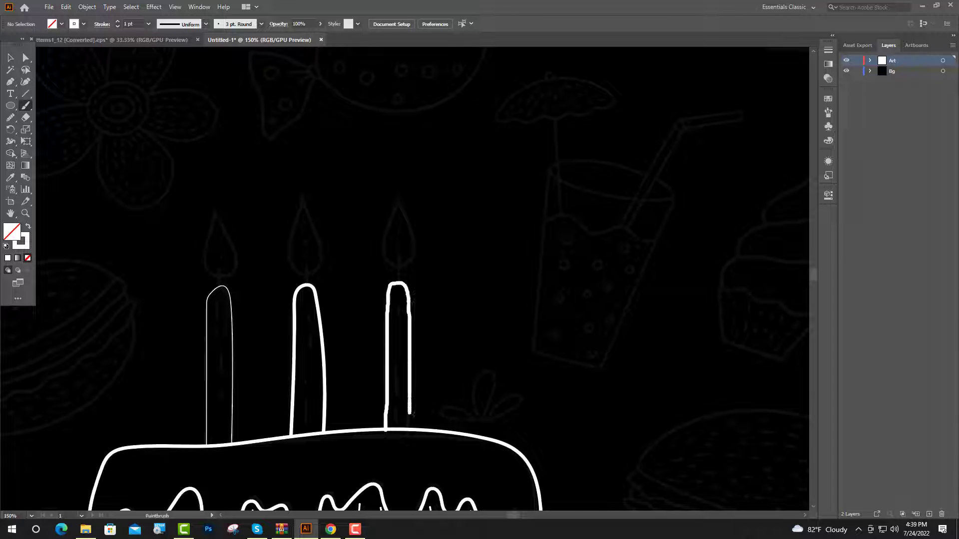
drag(411, 429, 410, 431)
drag(411, 428, 439, 361)
Apply the 3 pt. Round brush to the first candle's thin outline
key(v)
click(260, 321)
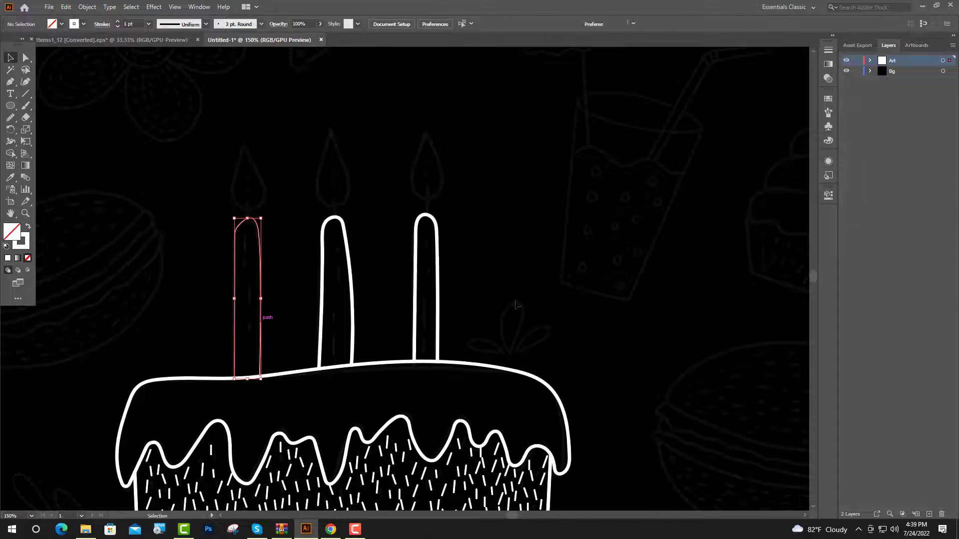
click(828, 113)
click(724, 111)
click(801, 94)
click(692, 164)
Copy a dash from the cake's middle tier to the top of the first candle as its wick
scroll(481, 152, down, 1)
scroll(349, 403, up, 2)
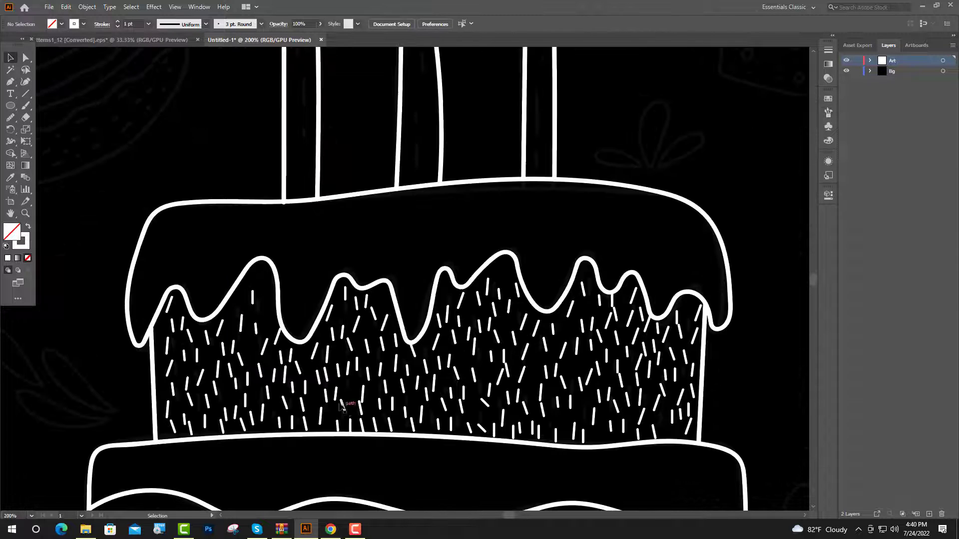
drag(347, 402, 373, 104)
scroll(374, 106, up, 4)
drag(368, 280, 300, 181)
click(329, 206)
scroll(300, 200, up, 4)
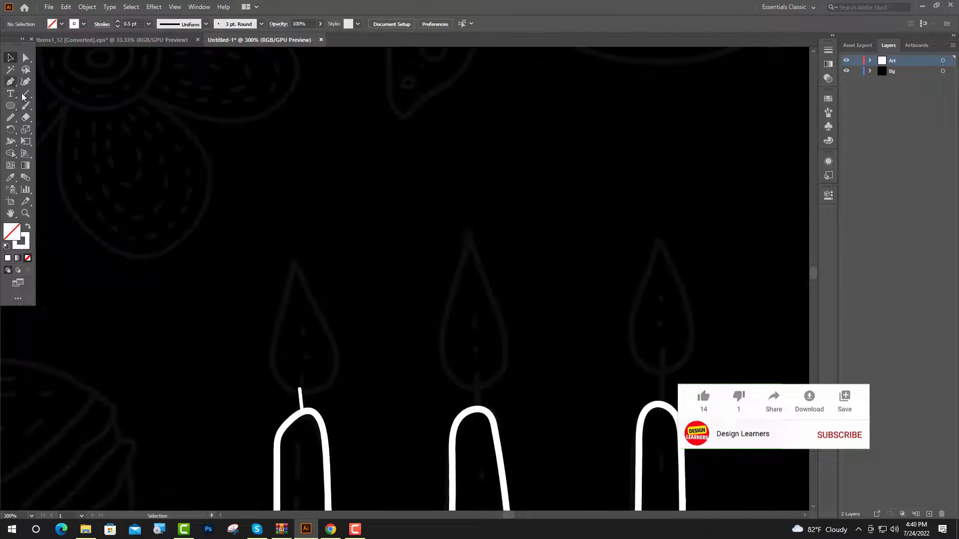
Draw the first candle's flame over the sketch and copy it above the second candle, resizing the copy to fit
click(25, 106)
mouse_move(293, 262)
mouse_down()
mouse_move(325, 316)
mouse_move(305, 387)
mouse_move(295, 388)
mouse_move(275, 366)
mouse_move(294, 266)
mouse_up()
drag(274, 282, 393, 277)
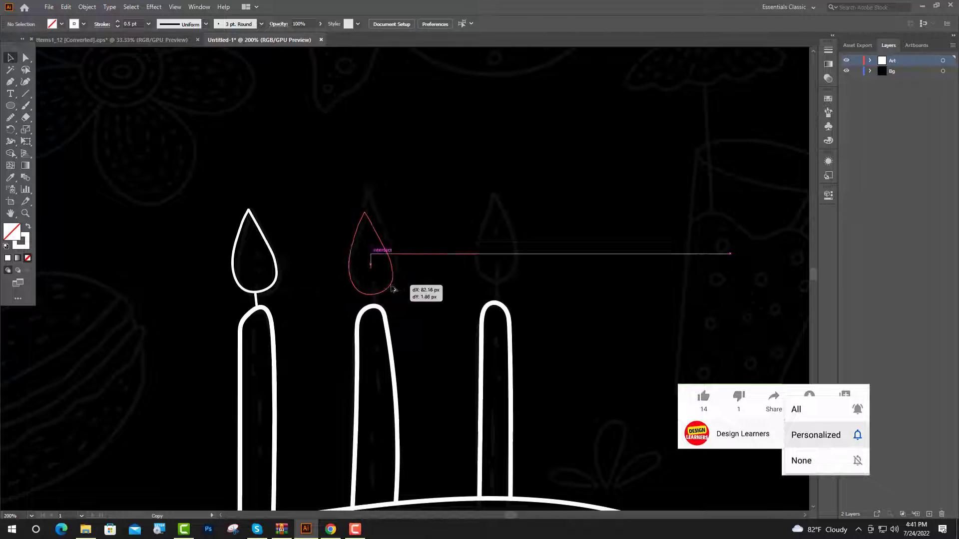
drag(351, 248, 358, 246)
click(559, 217)
scroll(562, 216, up, 1)
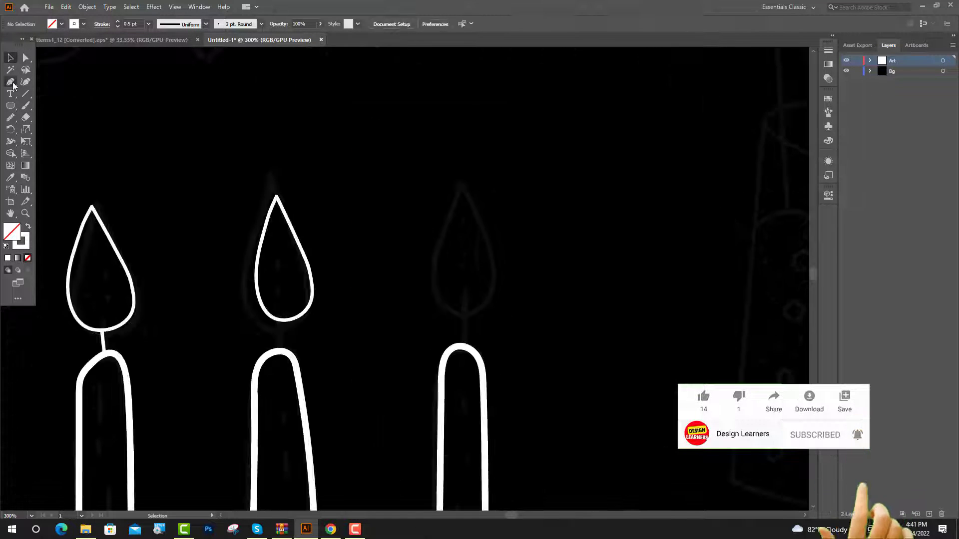
Draw the third candle's teardrop flame with the Pen tool and apply the 3 pt. Round brush to the flames
click(10, 81)
click(461, 184)
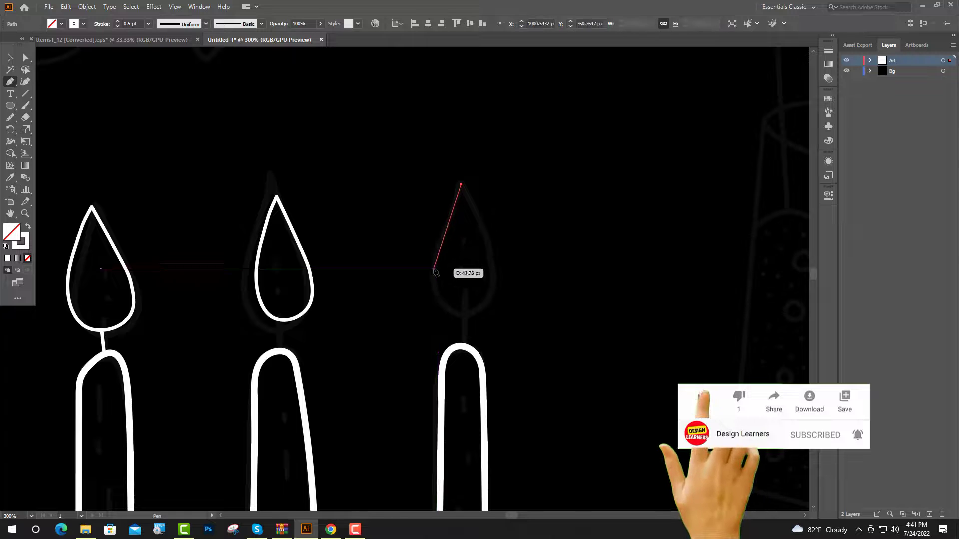
drag(433, 269, 422, 306)
drag(494, 273, 500, 200)
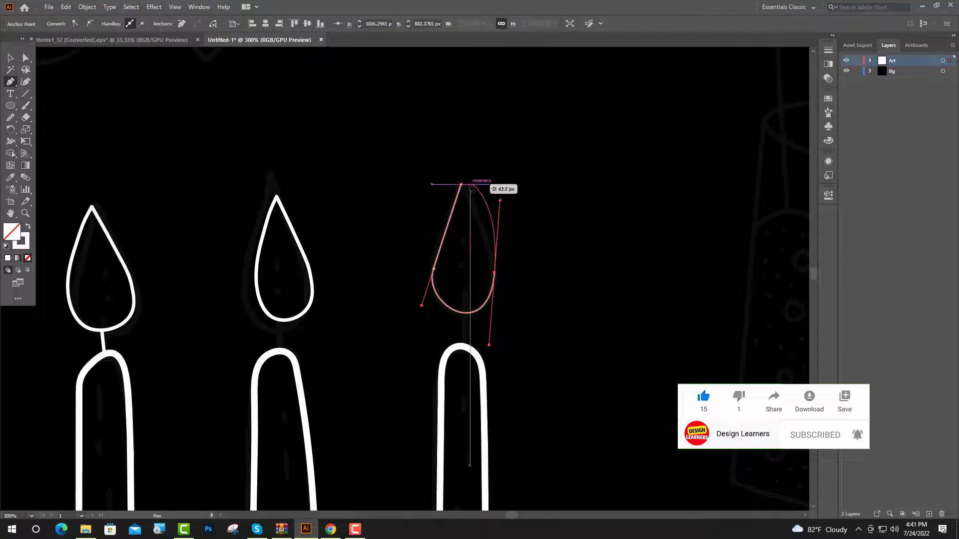
click(495, 274)
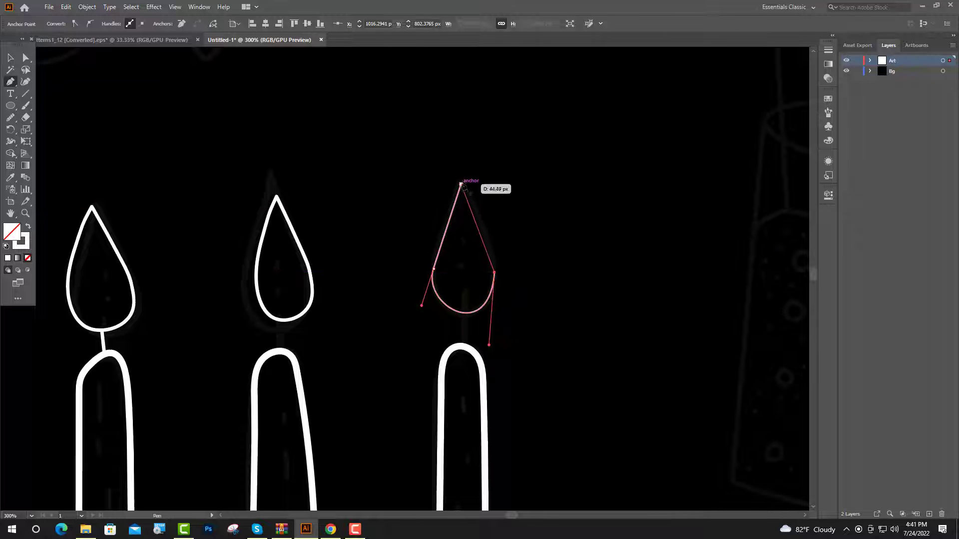
click(460, 185)
key(ctrl+minus)
key(ctrl+minus)
key(v)
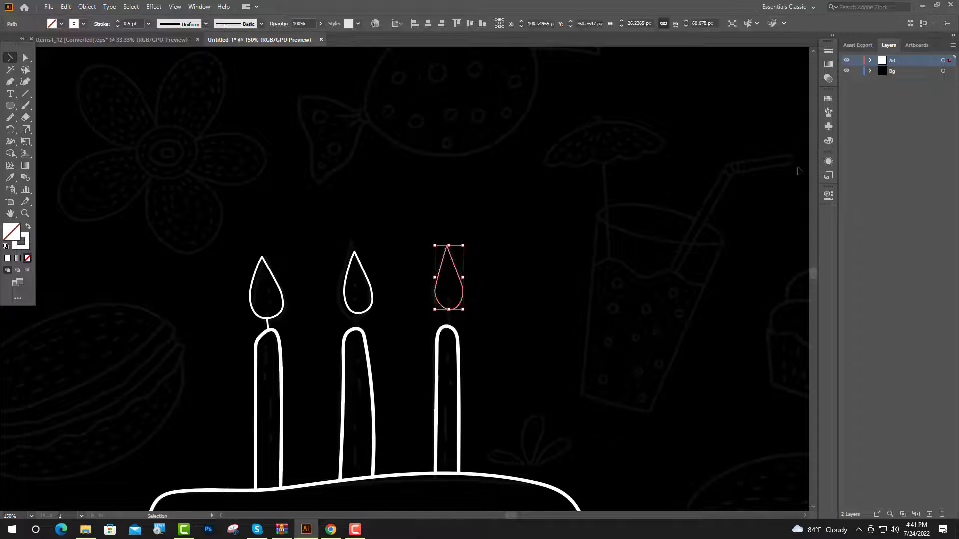
click(832, 113)
click(710, 114)
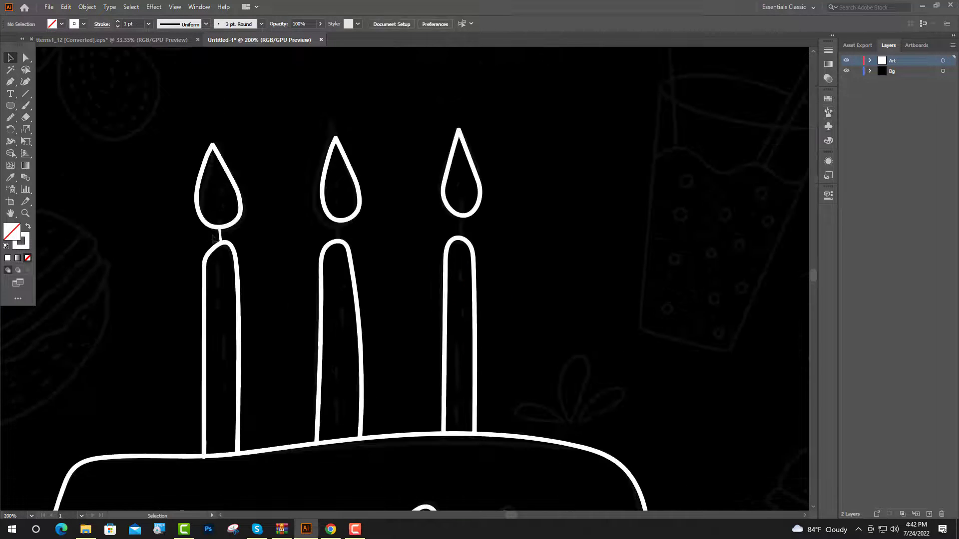
Copy the first candle's wick to the second and third candles, placing each between the candle top and its flame
drag(219, 236, 804, 208)
scroll(339, 234, up, 4)
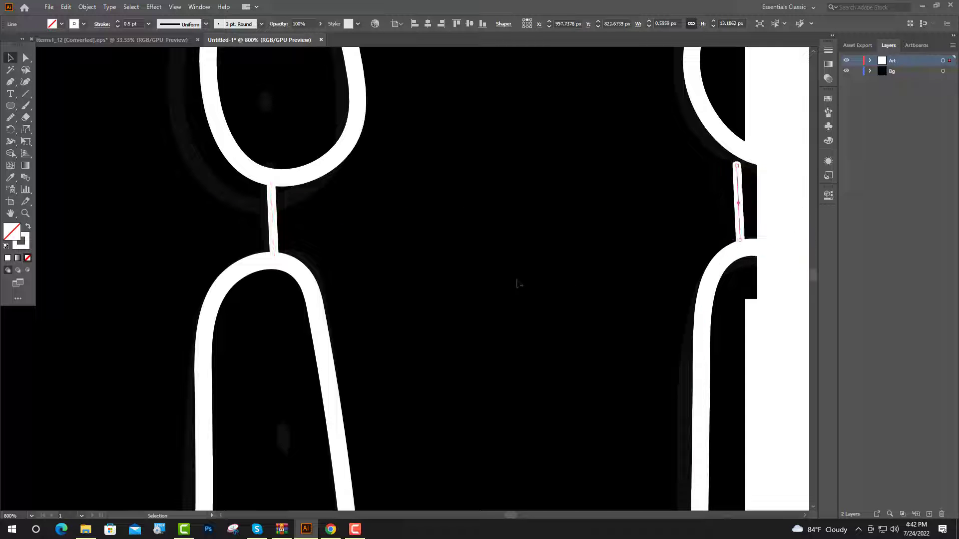
scroll(518, 281, down, 5)
scroll(554, 263, up, 5)
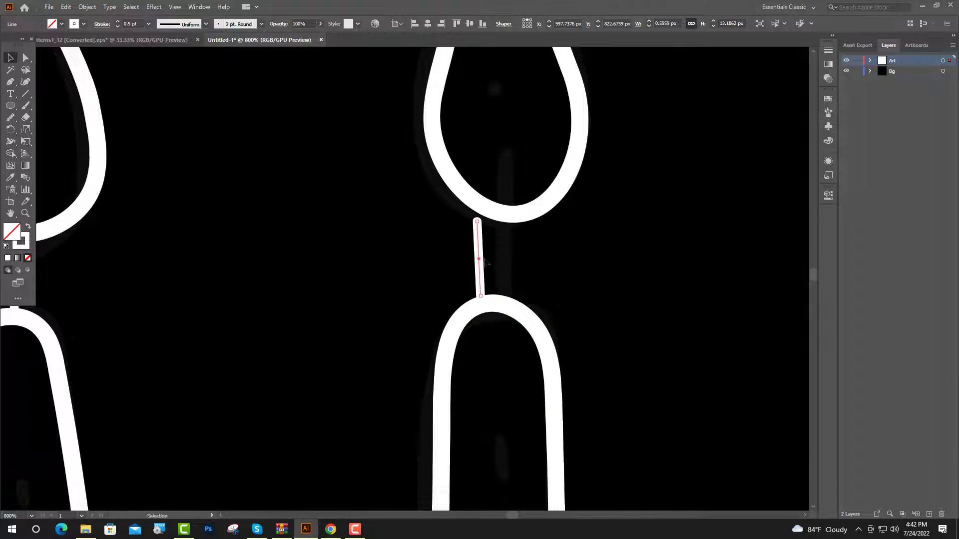
drag(479, 262, 507, 263)
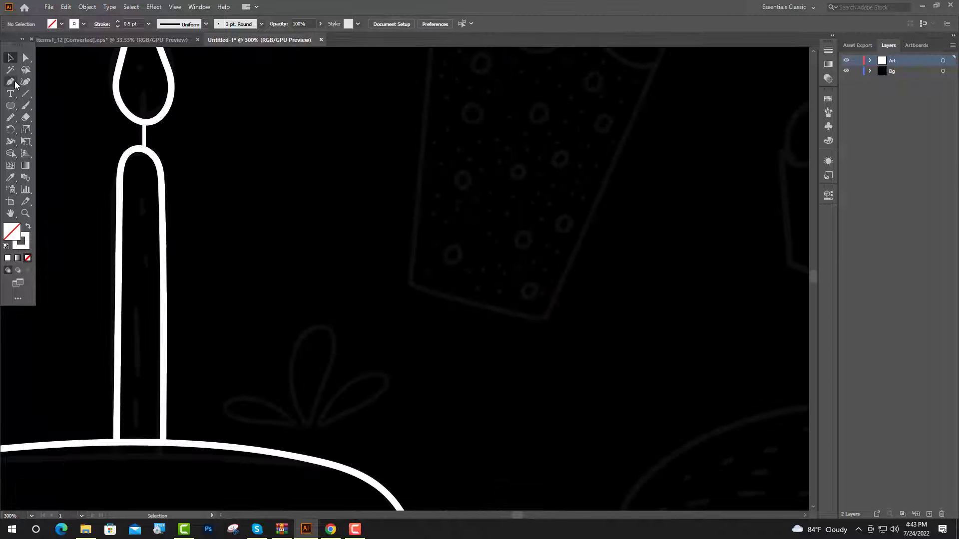
Draw the left petal of the small sprig above the icing's right shoulder with the Pen tool
click(292, 424)
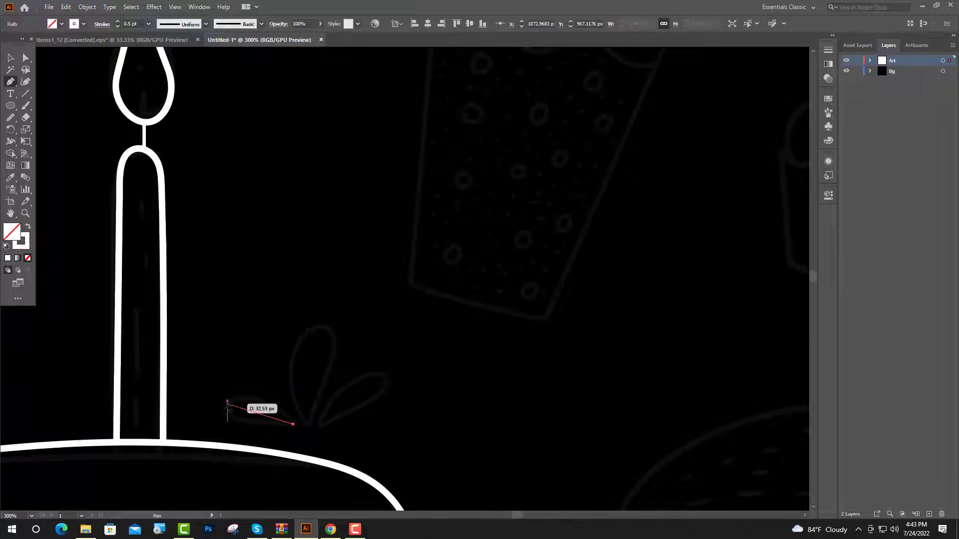
drag(229, 401, 253, 374)
click(292, 423)
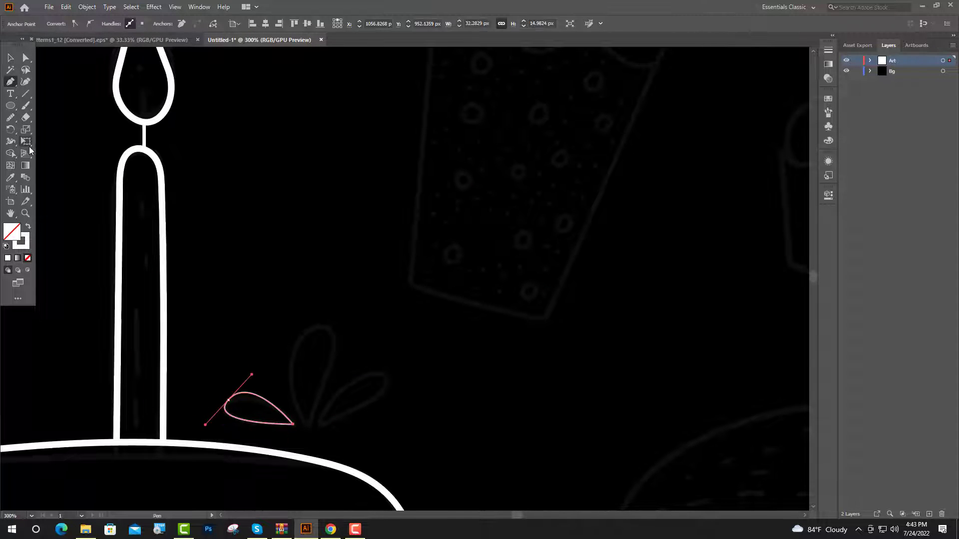
key(ctrl+shift+a)
Draw the sprig's tall middle petal with the Pen tool, following the sketch and closing the path
scroll(309, 355, down, 2)
click(307, 355)
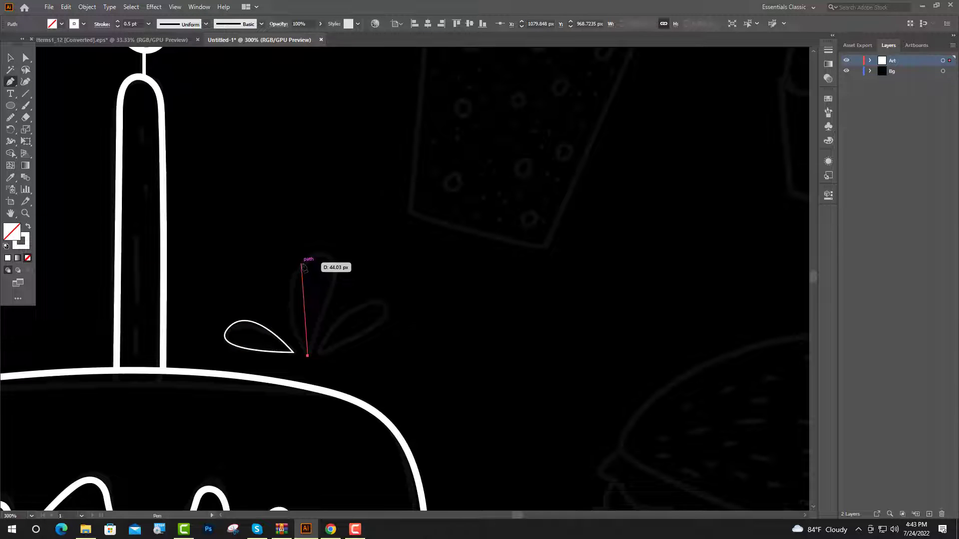
drag(302, 263, 333, 229)
click(308, 356)
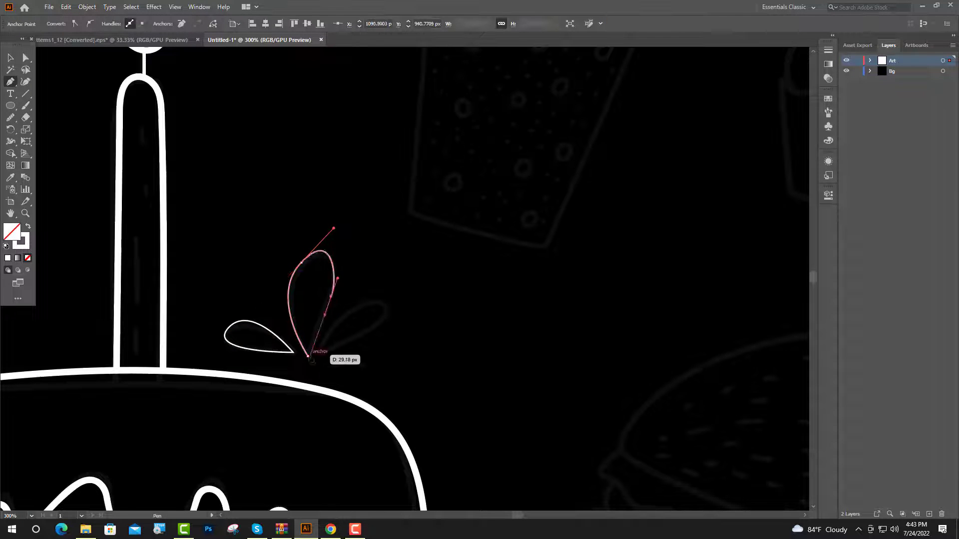
click(308, 356)
key(ctrl+shift+a)
Draw the sprig's right petal with the Pen tool as a closed curved path
key(ctrl+equal)
scroll(300, 320, down, 1)
click(293, 304)
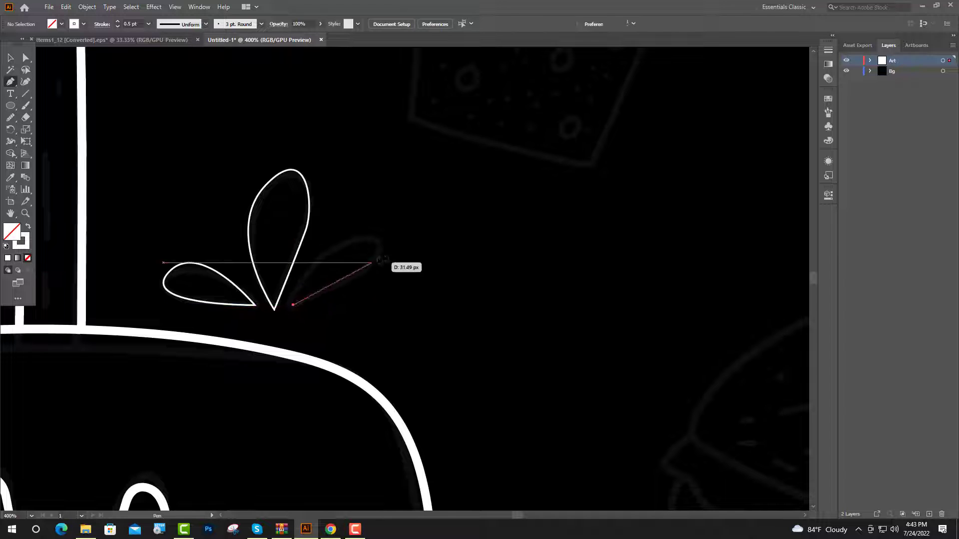
drag(346, 242, 389, 226)
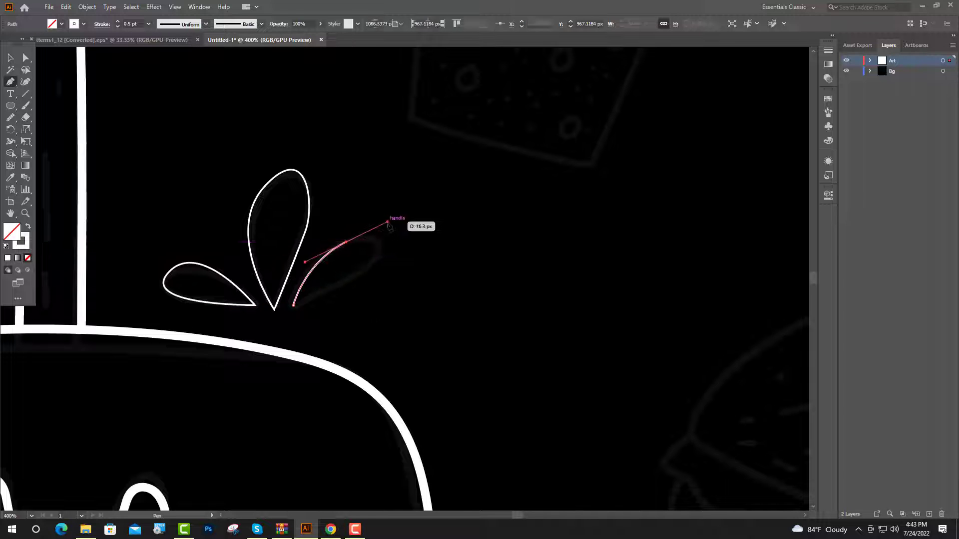
drag(355, 279, 324, 294)
click(293, 305)
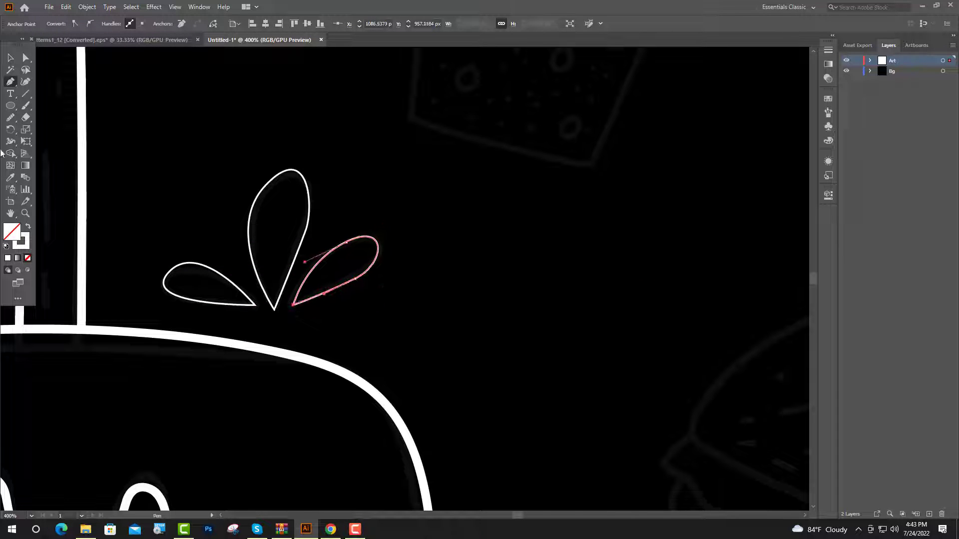
Select all three petals of the sprig and apply the 3 pt. Round brush to their outlines
click(10, 58)
drag(190, 200, 359, 304)
key(ctrl+minus)
key(ctrl+minus)
click(828, 113)
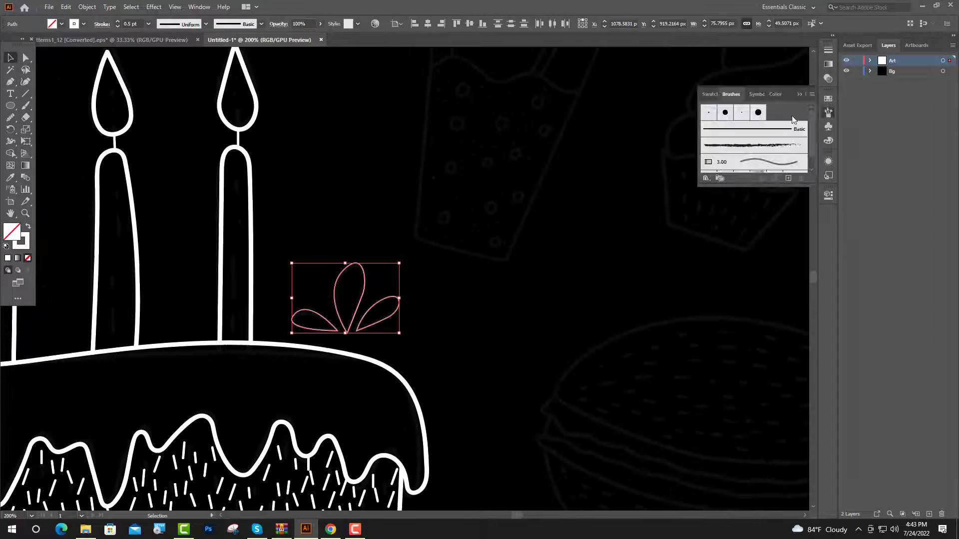
click(709, 114)
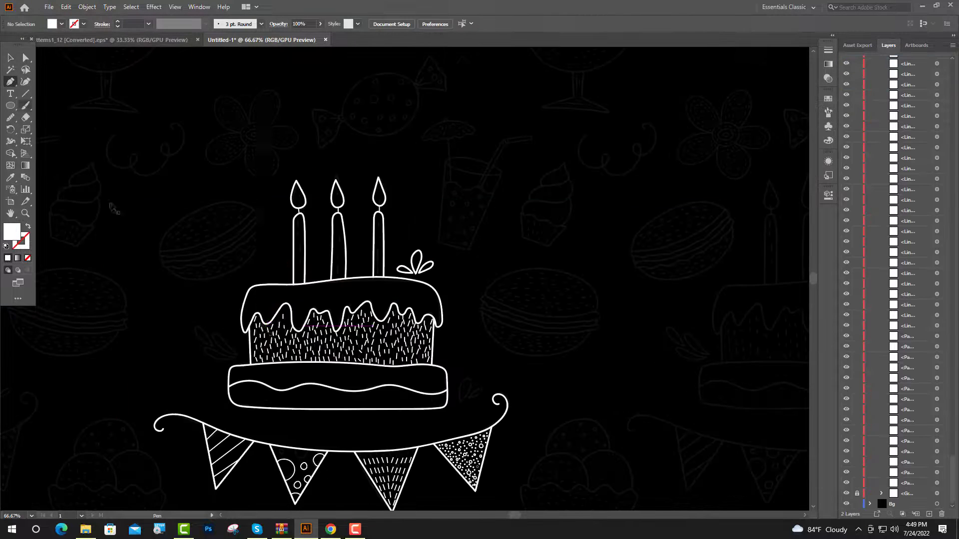
Draw the upper right leaf of the sprig beside the cake's left side with the Pen tool, using a white stroke without fill
scroll(413, 278, up, 2)
scroll(283, 315, up, 5)
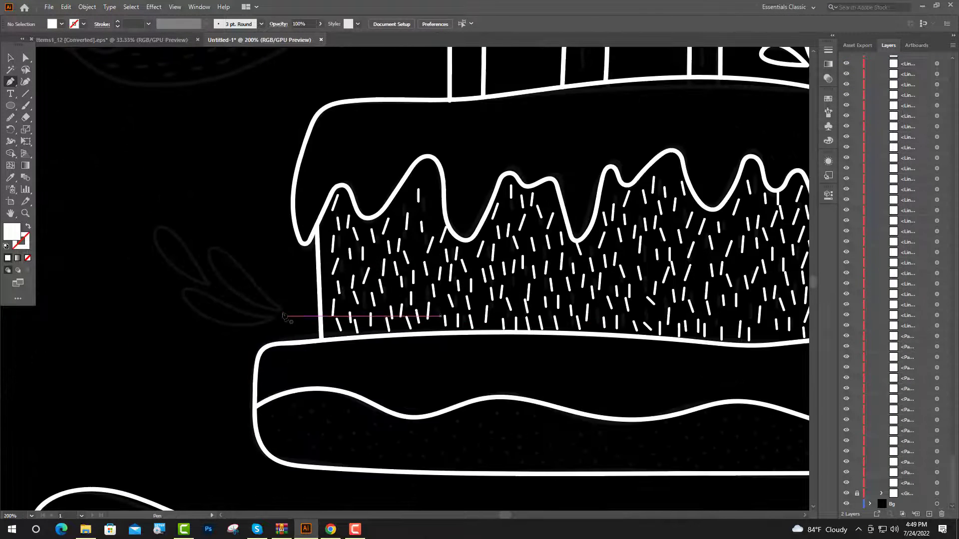
click(283, 310)
scroll(249, 282, up, 1)
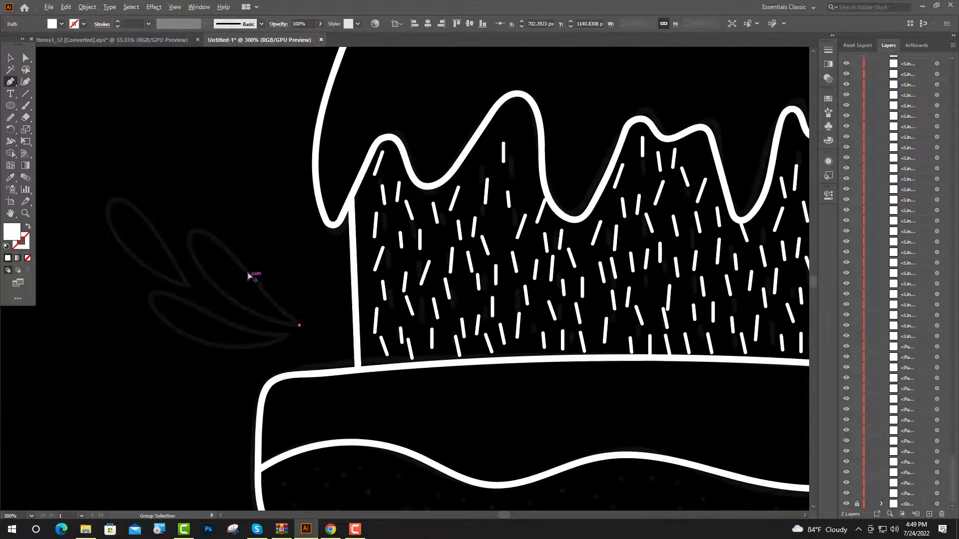
drag(242, 266, 211, 223)
key(shift+x)
scroll(264, 236, up, 2)
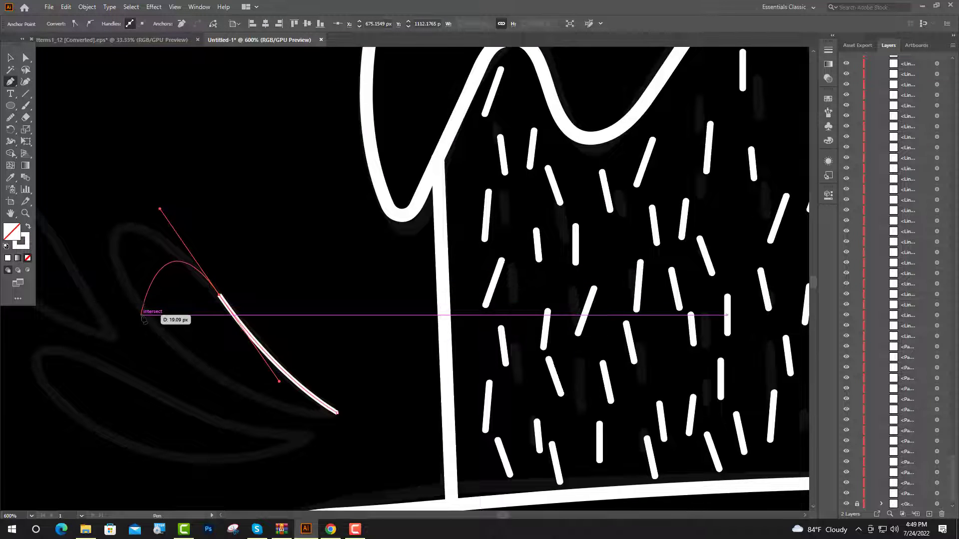
drag(147, 318, 244, 450)
click(338, 413)
Duplicate the finished leaf and rotate the copy onto the sketch's lower leaf
click(11, 58)
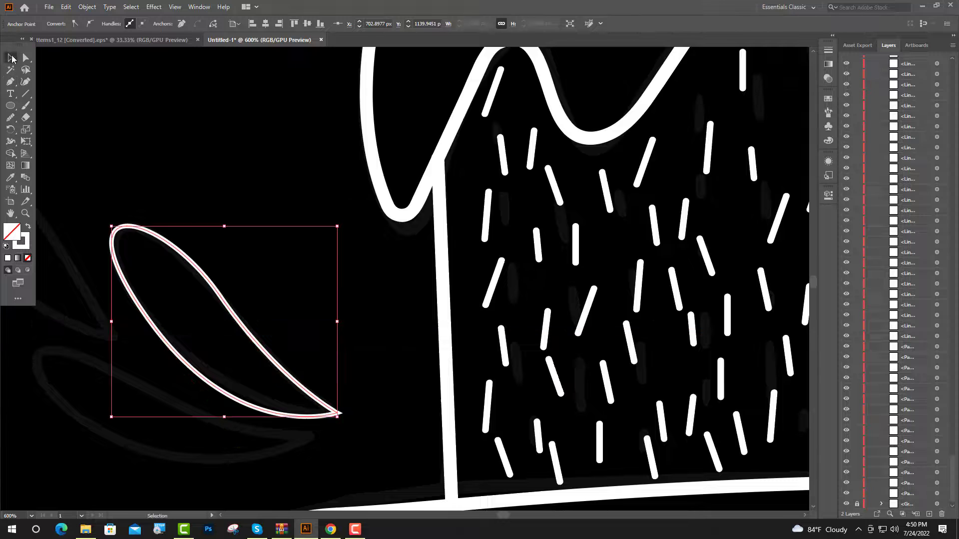
click(259, 309)
scroll(261, 310, down, 1)
drag(270, 361, 255, 407)
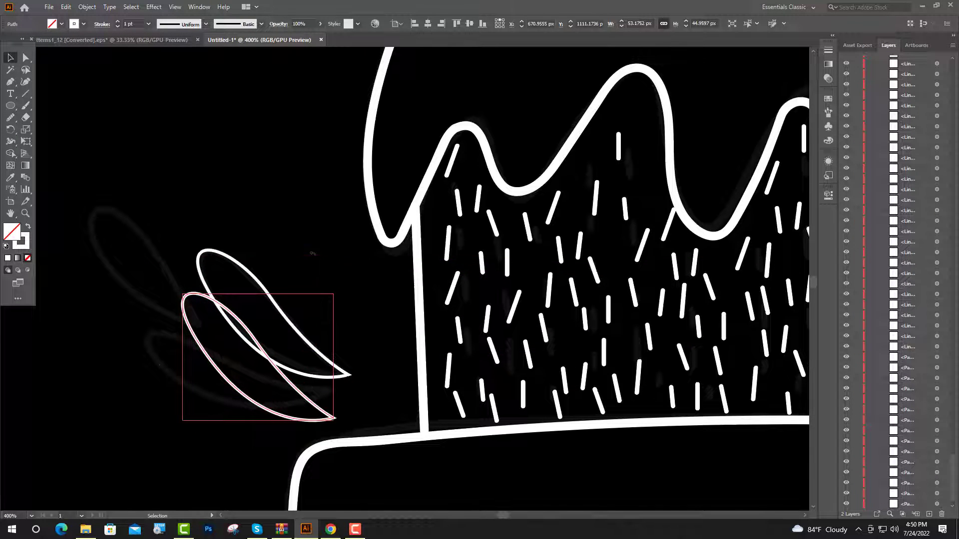
drag(312, 253, 260, 242)
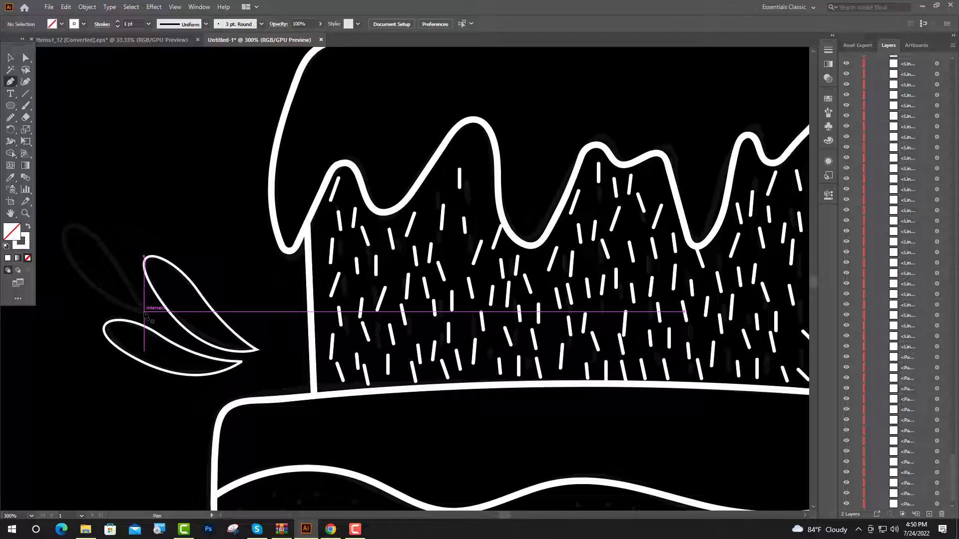
Draw the third, outer left leaf of the sprig with the Pen tool and deselect it
click(144, 311)
mouse_move(67, 257)
mouse_down()
mouse_move(87, 345)
mouse_move(80, 363)
mouse_up()
click(66, 257)
drag(144, 312, 192, 322)
ctrl+click(245, 215)
Draw the large petal to the right of the cake's base with the Pen tool as a closed shape
scroll(263, 175, down, 4)
scroll(476, 238, up, 4)
click(513, 325)
drag(535, 223, 583, 167)
drag(513, 325, 475, 345)
Draw the smaller slanted petal beside the large one with the Pen tool, closing it at its starting point
scroll(729, 320, up, 1)
click(488, 294)
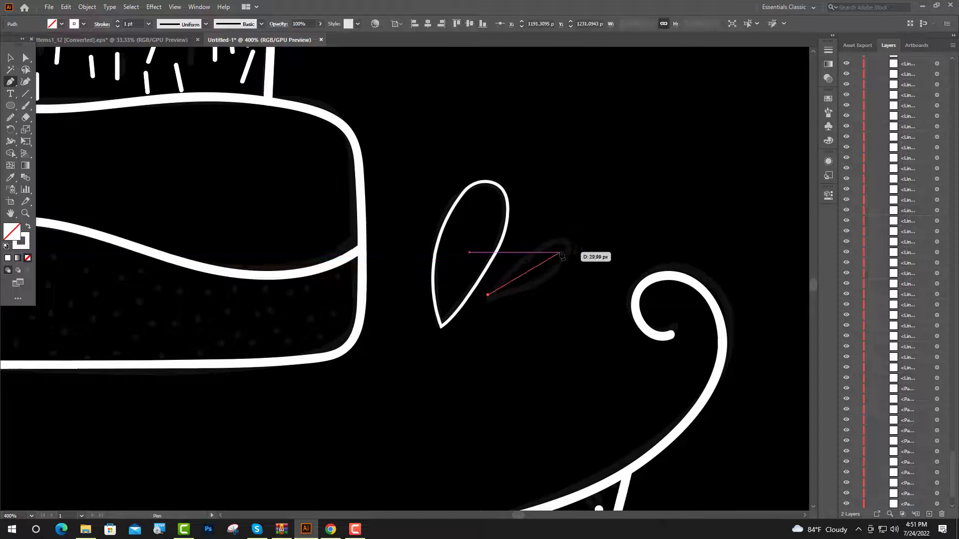
drag(567, 254, 562, 306)
scroll(560, 308, up, 3)
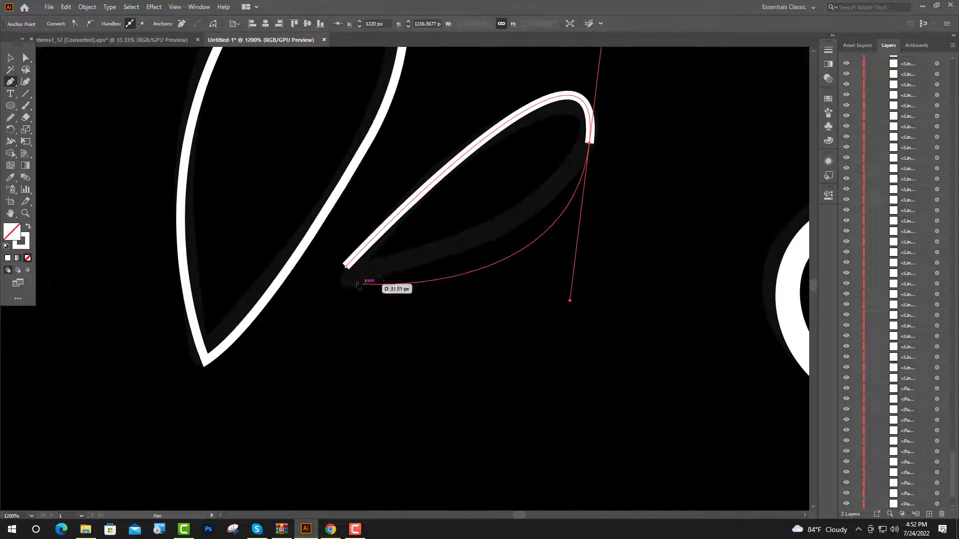
click(589, 143)
drag(346, 266, 183, 261)
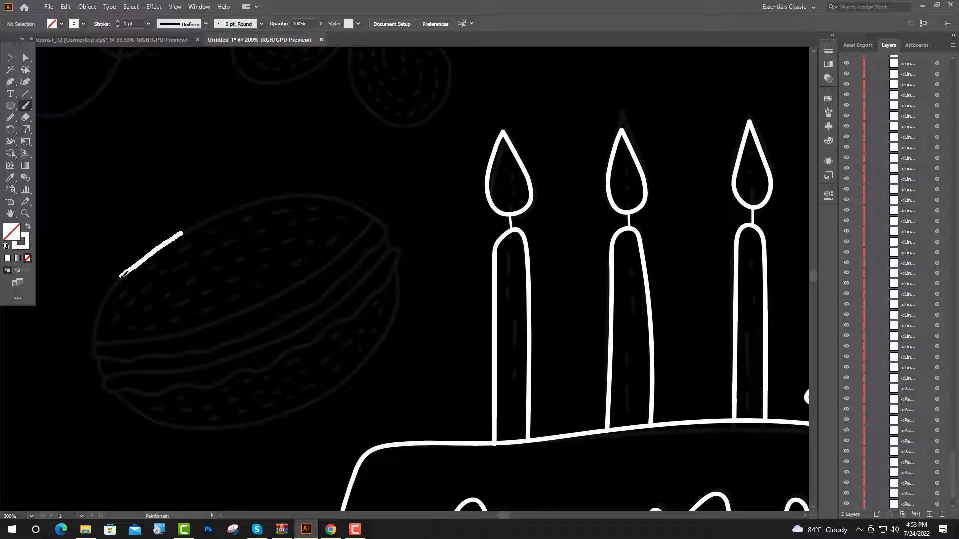
Trace the macaron's complete outer outline with the Paintbrush as a closed oval
mouse_move(111, 288)
mouse_down()
mouse_move(144, 410)
mouse_move(334, 392)
mouse_up()
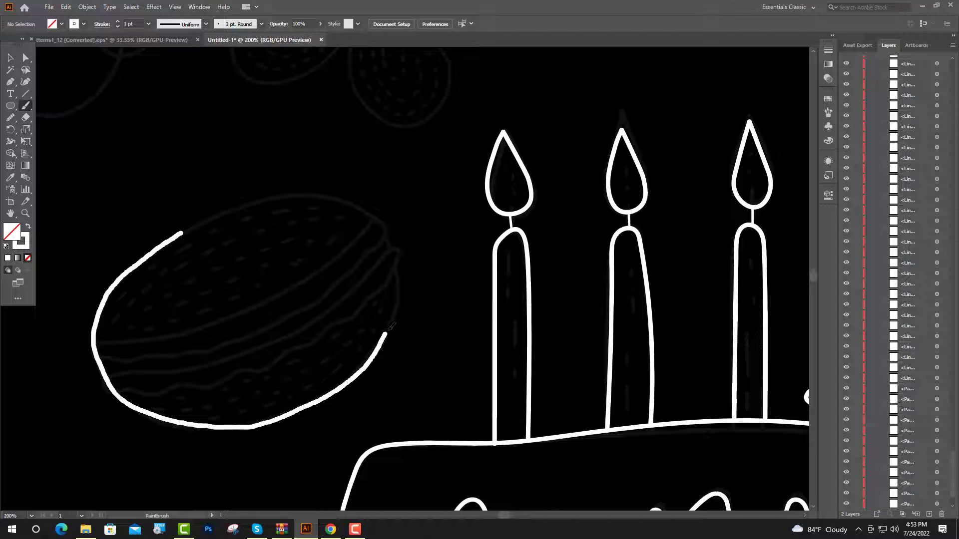
drag(403, 273, 282, 190)
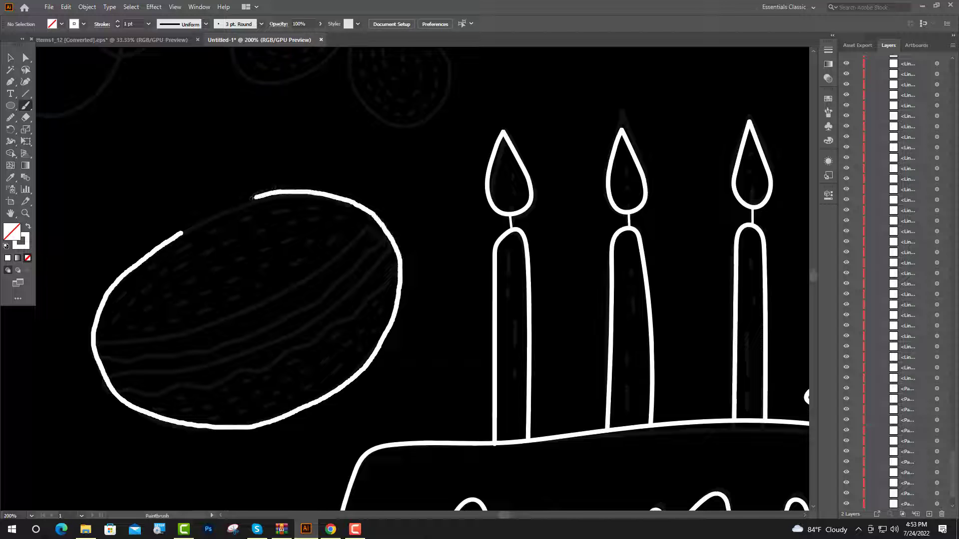
ctrl+click(181, 230)
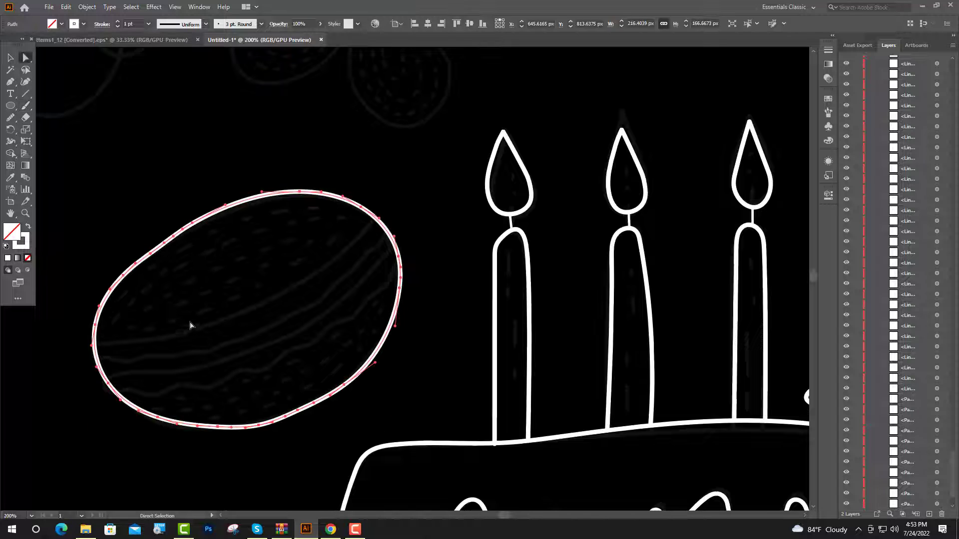
Delete the outline segments at the macaron's left and right ends where the filling layers meet the edge
key(a)
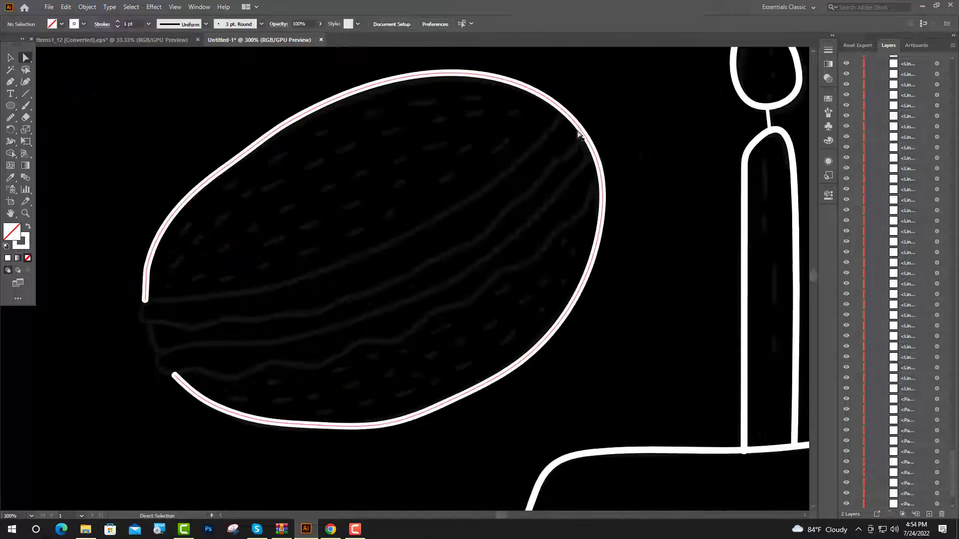
click(580, 130)
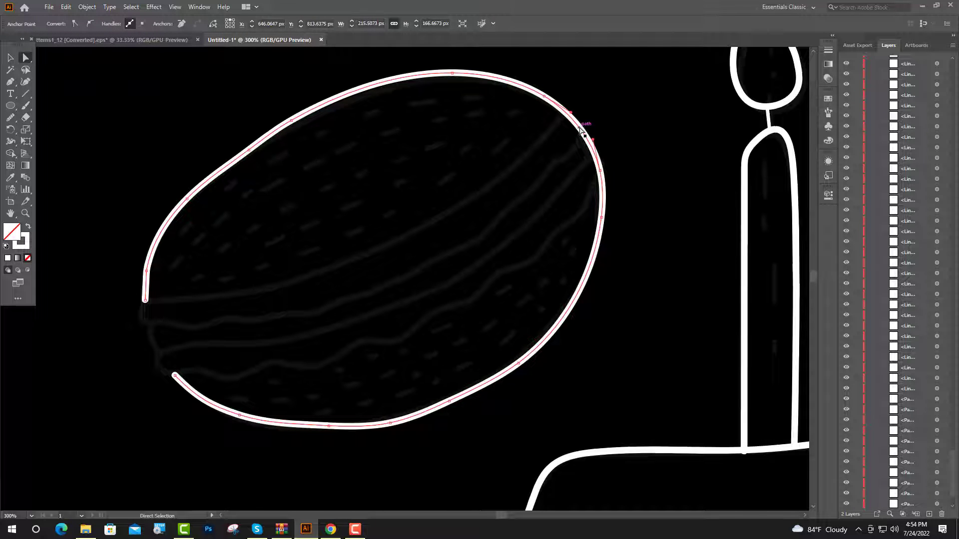
key(Delete)
scroll(580, 130, up, 1)
Paint the lower edge of the macaron's upper shell and the wavy band beneath it with the Paintbrush
key(b)
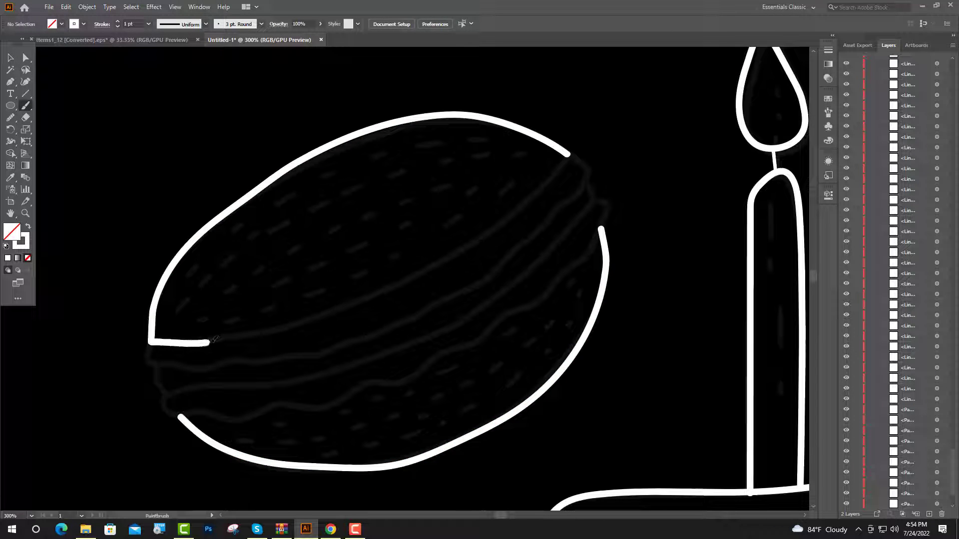
mouse_move(213, 340)
mouse_down()
mouse_move(492, 229)
mouse_move(569, 157)
mouse_up()
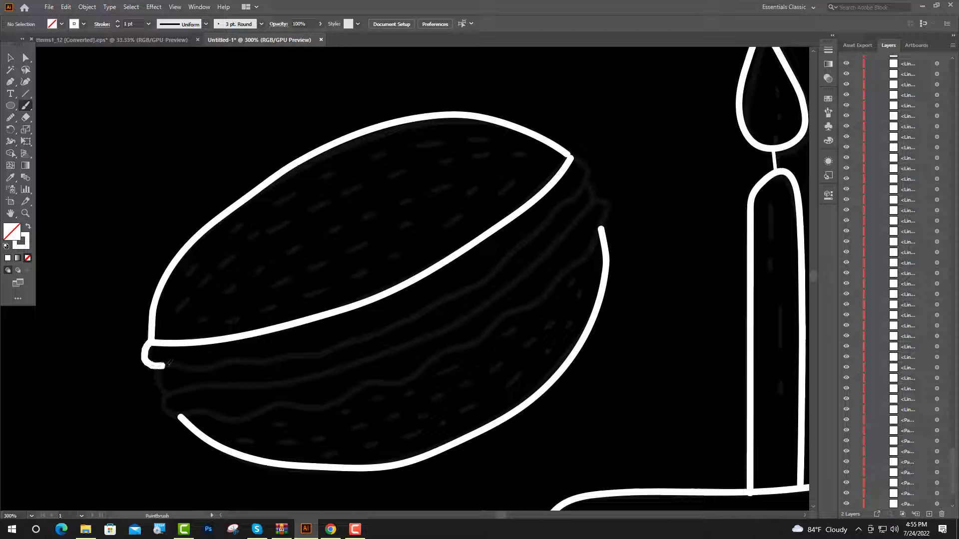
drag(184, 360, 355, 339)
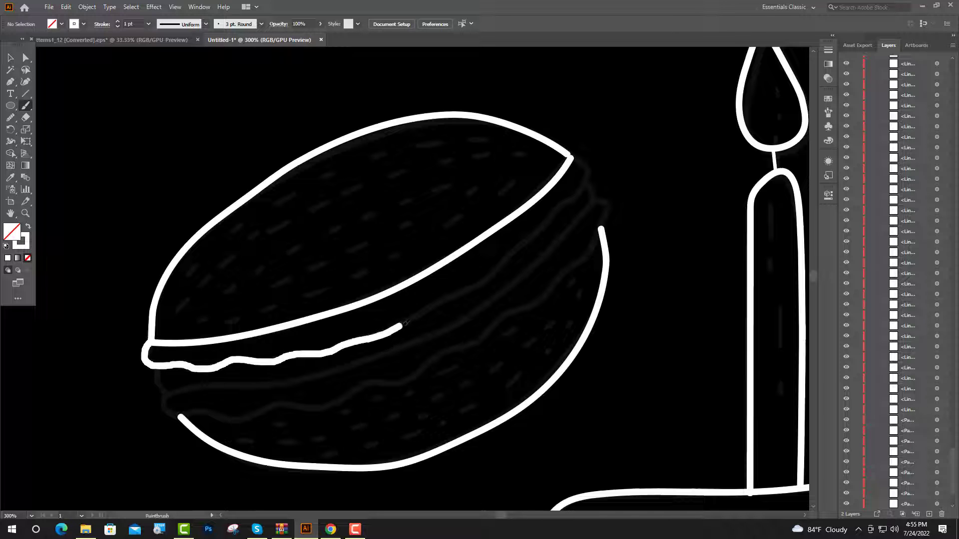
drag(465, 289, 574, 199)
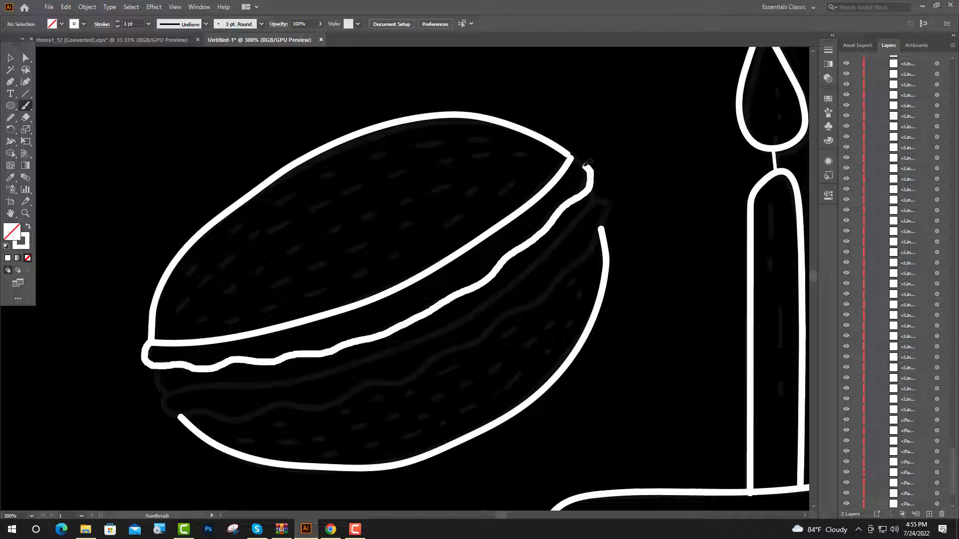
drag(579, 159, 580, 159)
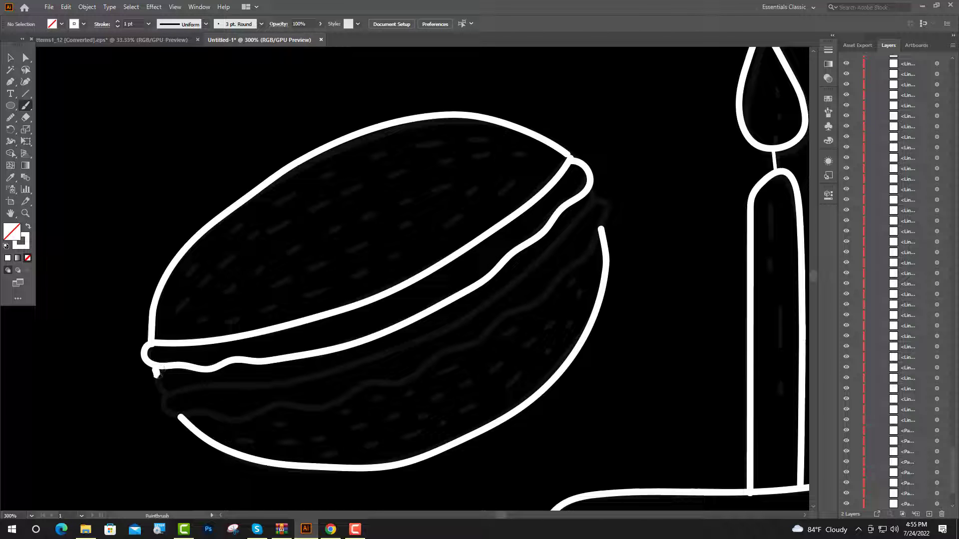
Paint the macaron's smooth filling line and the wavy band above the lower shell, joining them to the outline
mouse_move(156, 372)
mouse_down()
mouse_move(199, 385)
mouse_move(256, 382)
mouse_move(402, 348)
mouse_move(479, 310)
mouse_move(584, 220)
mouse_up()
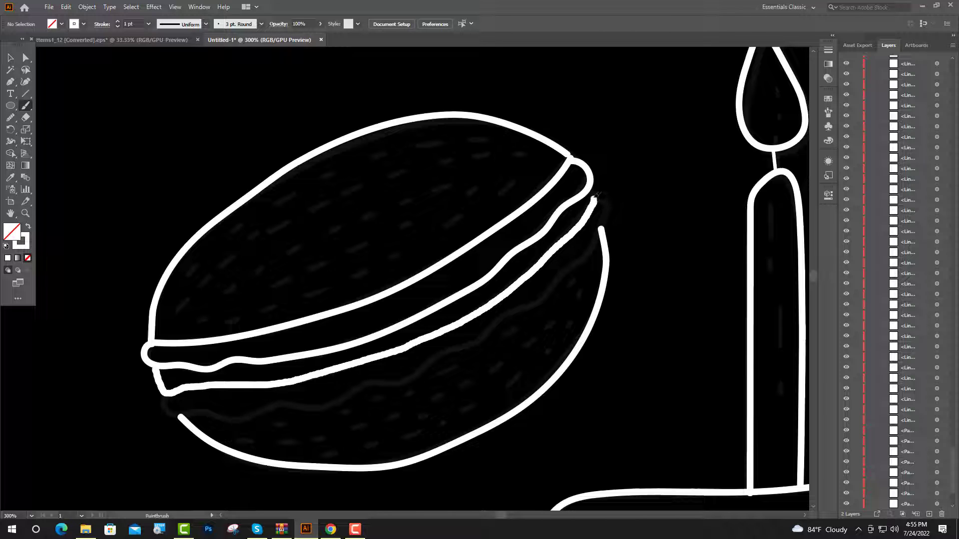
scroll(165, 348, down, 2)
mouse_move(171, 360)
mouse_down()
mouse_move(227, 370)
mouse_move(413, 330)
mouse_move(603, 183)
mouse_up()
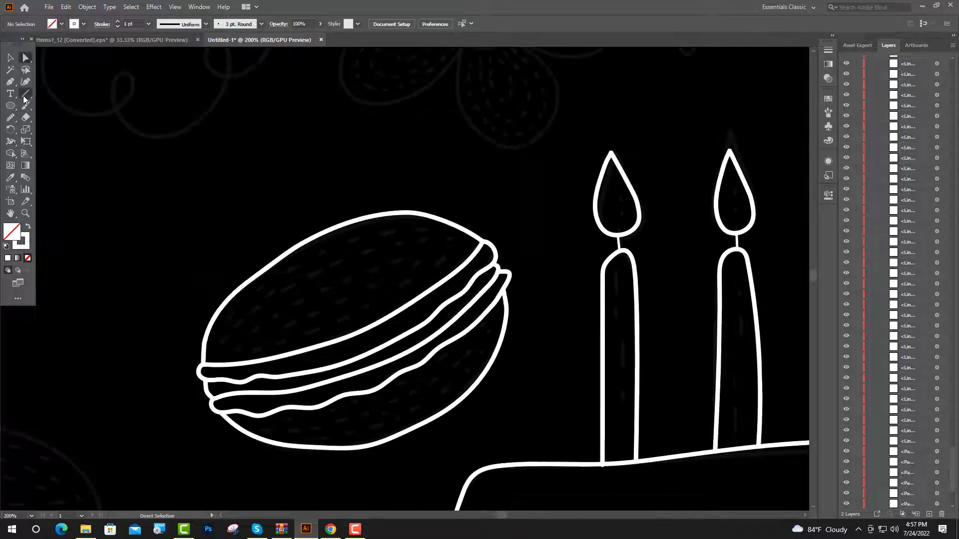
Fill the macaron's upper shell with short slanted dashes using the Line Segment tool, following the sketch
scroll(256, 341, up, 2)
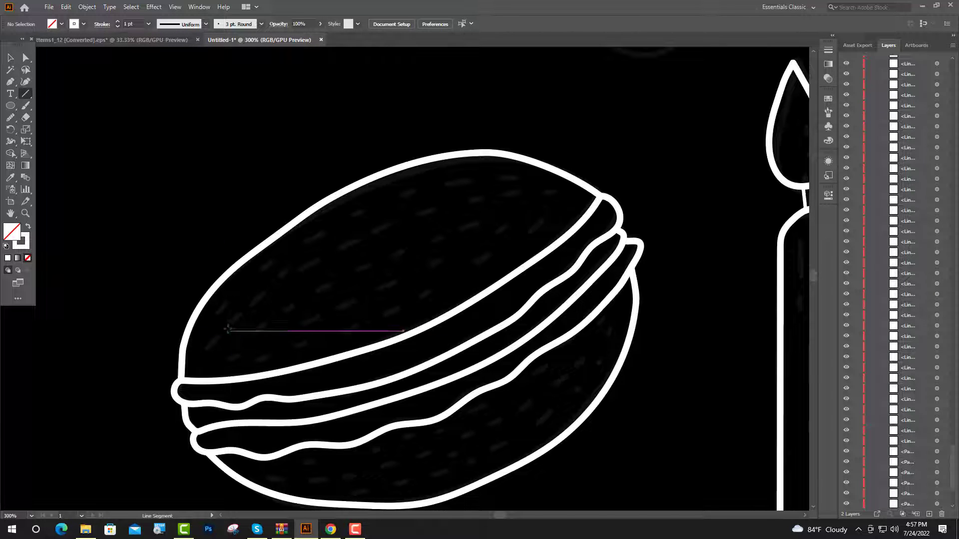
drag(218, 315, 229, 303)
drag(270, 262, 361, 211)
mouse_move(403, 195)
mouse_down()
mouse_move(513, 177)
mouse_move(557, 190)
mouse_up()
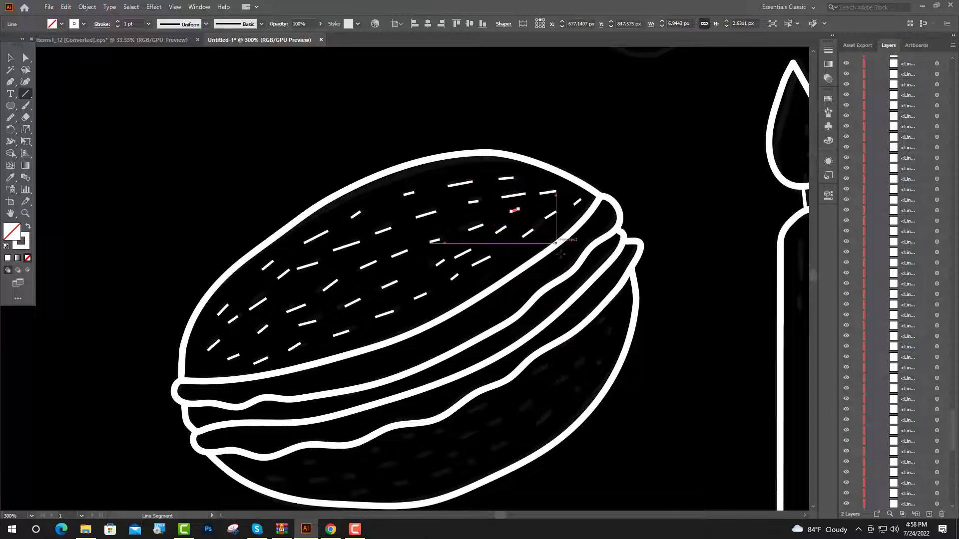
Add short slanted dashes across the macaron's lower shell with the Line Segment tool
scroll(305, 270, down, 5)
drag(304, 271, 312, 270)
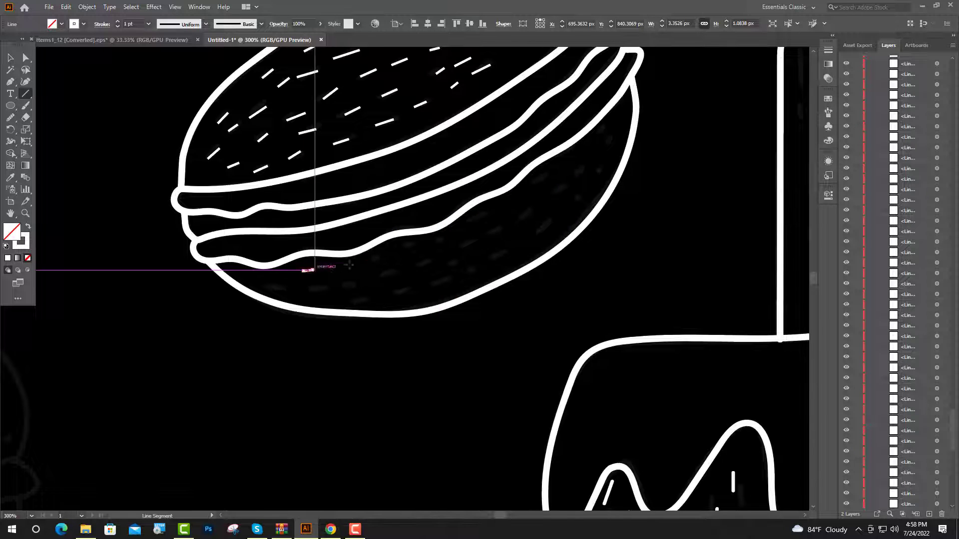
drag(371, 259, 387, 256)
drag(407, 247, 460, 228)
drag(502, 202, 512, 198)
drag(540, 176, 567, 160)
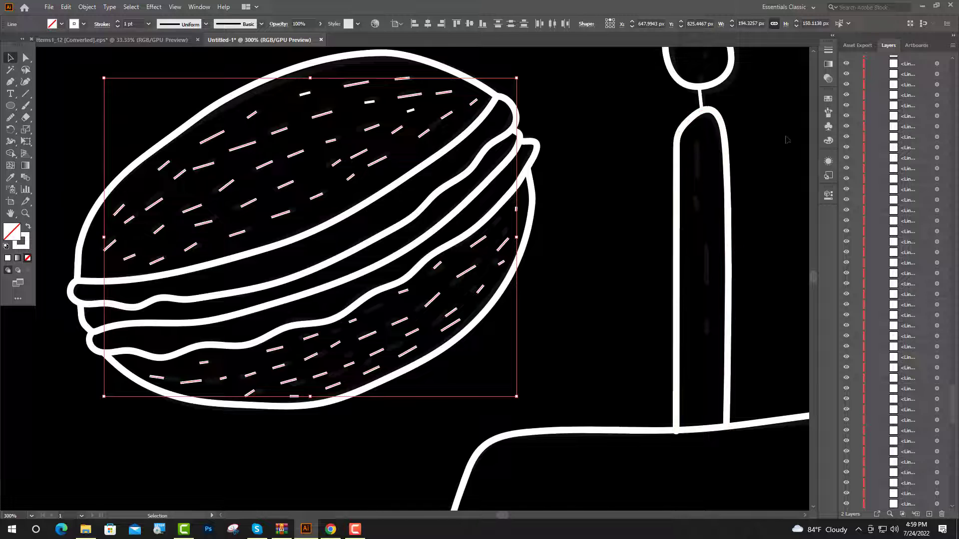
Apply the small round brush to all the selected macaron dashes
click(828, 113)
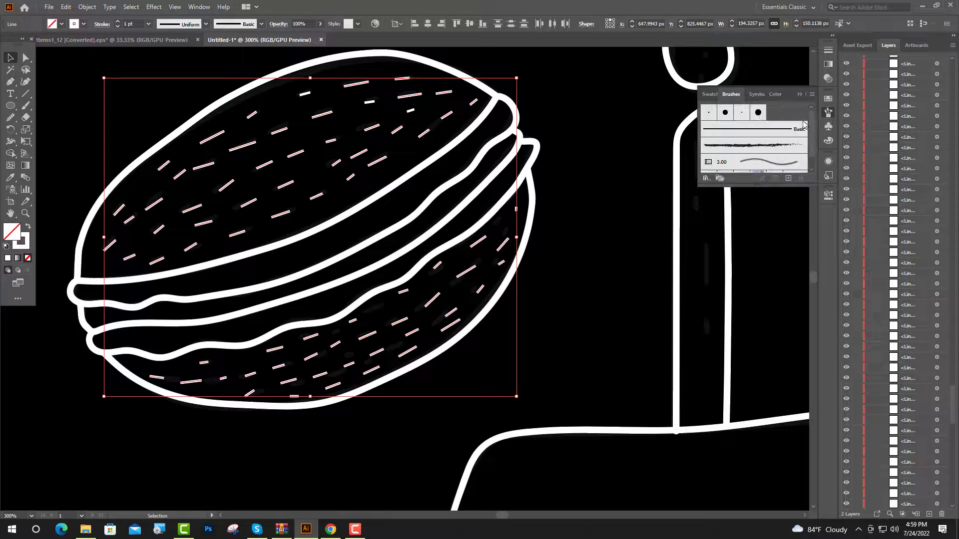
click(708, 113)
key(Return)
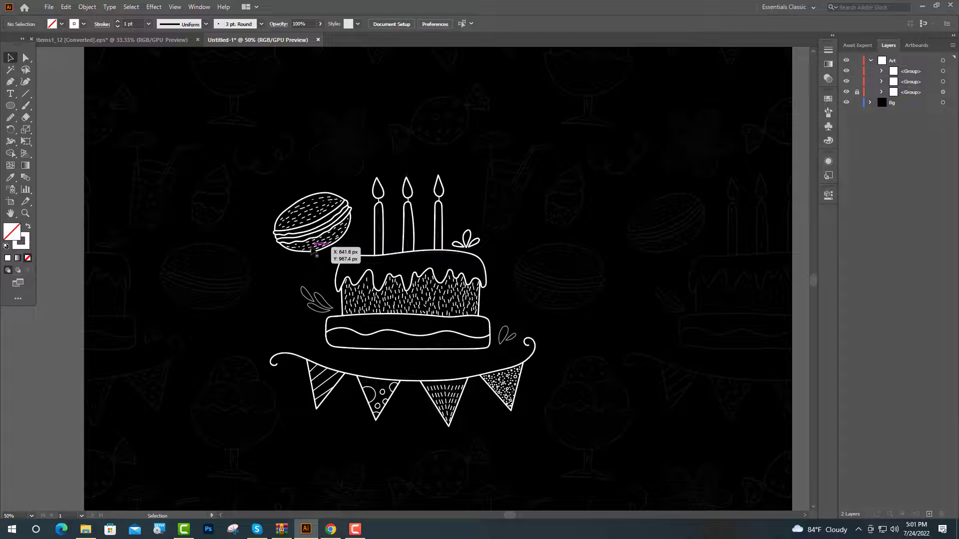
Duplicate the macaron onto the sketched macaron beside the cake, enlarging and rotating the copy to match
drag(316, 255, 572, 316)
scroll(611, 287, up, 3)
drag(613, 205, 653, 287)
drag(492, 208, 496, 150)
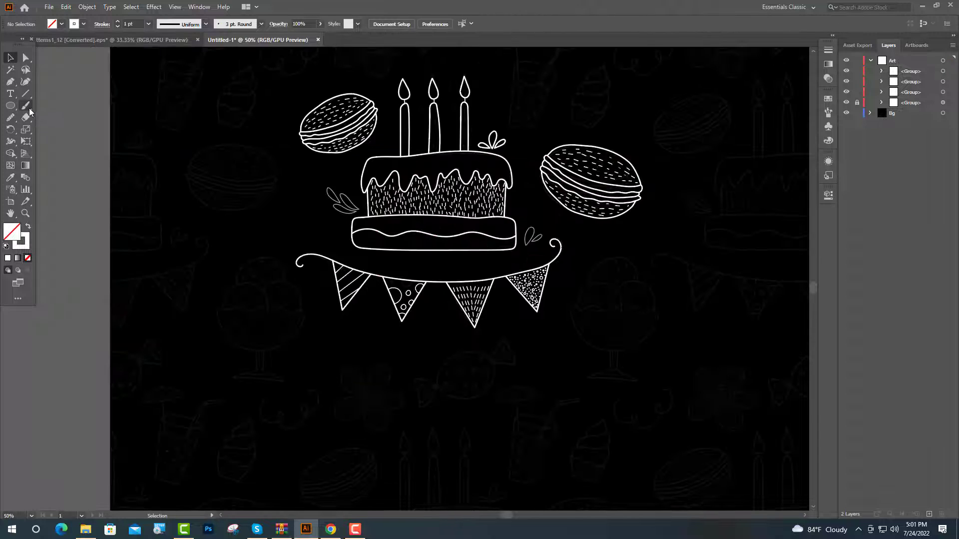
Trace the ice cream bowl with the Paintbrush as a closed shape with a wavy rim
click(25, 105)
key(ctrl+plus)
drag(445, 295, 453, 293)
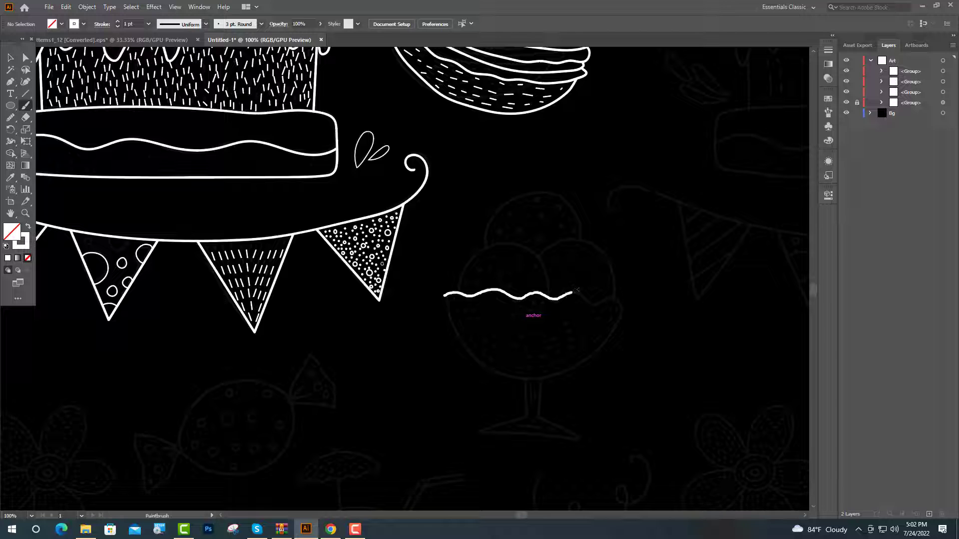
mouse_move(583, 292)
mouse_down()
mouse_move(624, 306)
mouse_move(600, 348)
mouse_up()
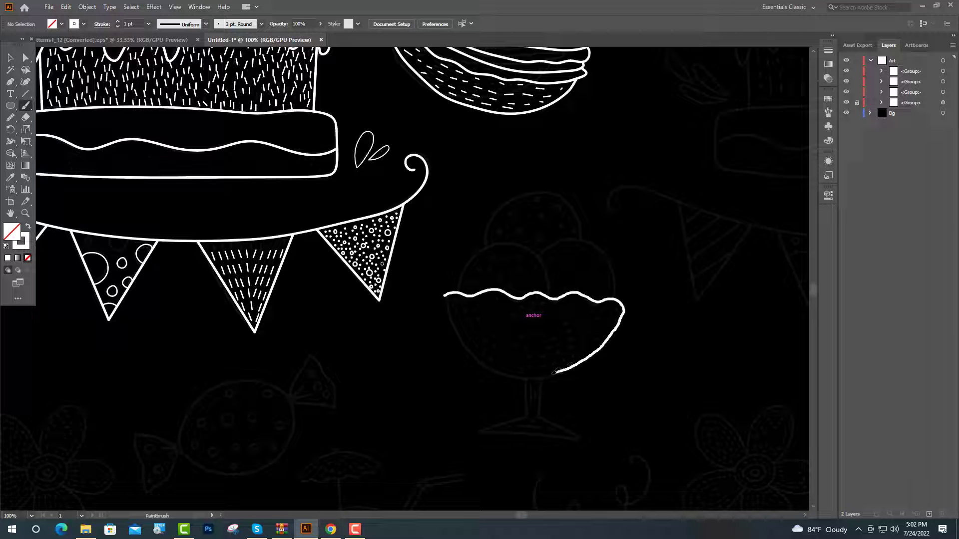
mouse_move(553, 372)
mouse_down()
mouse_move(499, 373)
mouse_move(445, 296)
mouse_up()
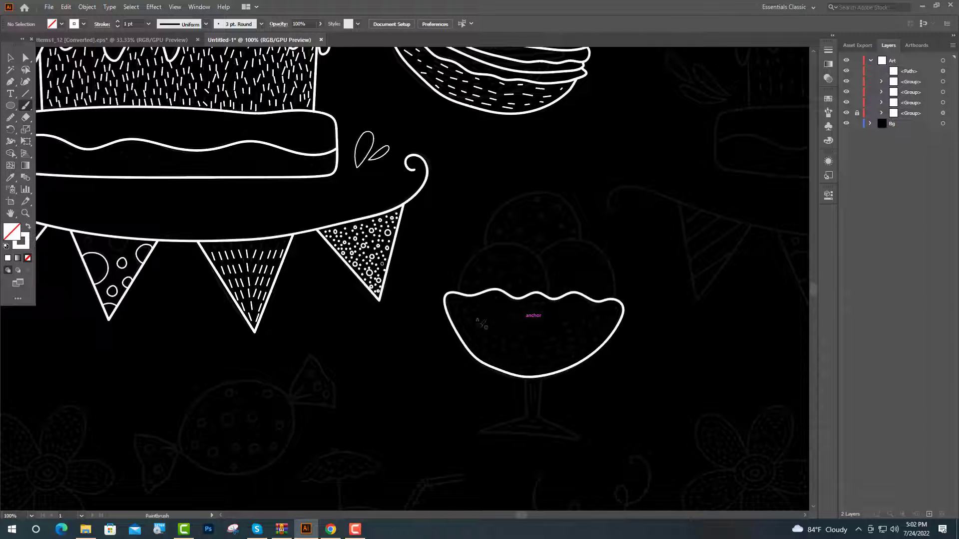
Draw the ice cream bowl's stem and triangular foot with the Pen tool and apply a round brush to the path
key(ctrl+=)
key(p)
click(501, 232)
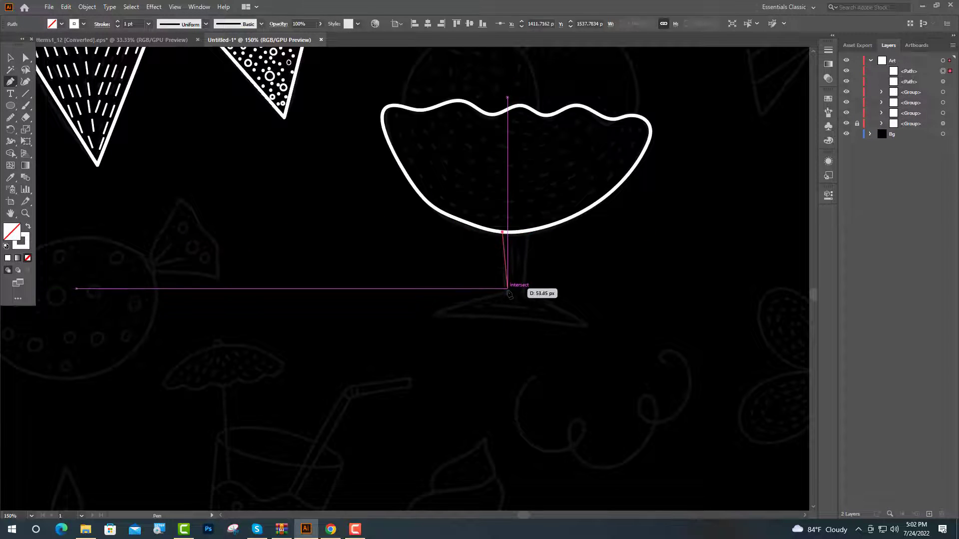
click(507, 291)
click(433, 317)
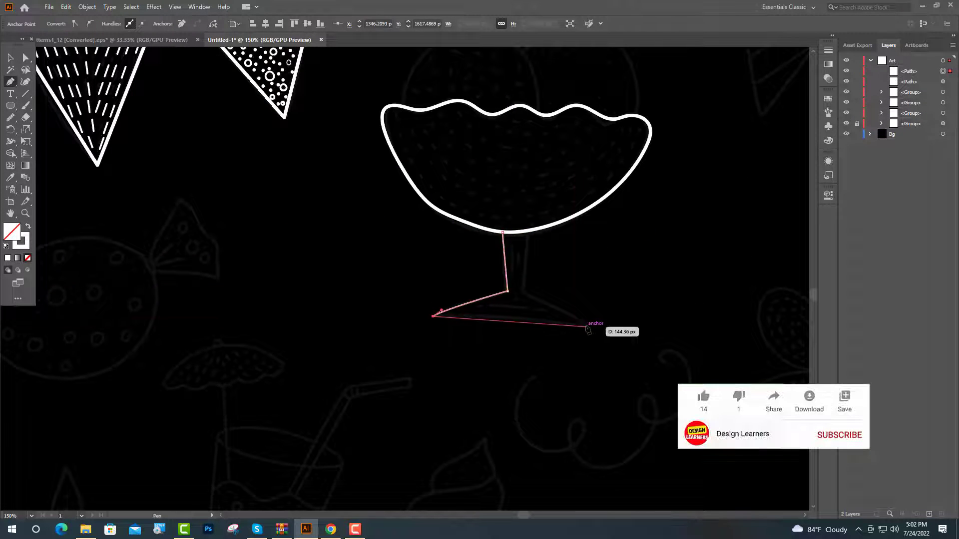
click(590, 328)
click(523, 293)
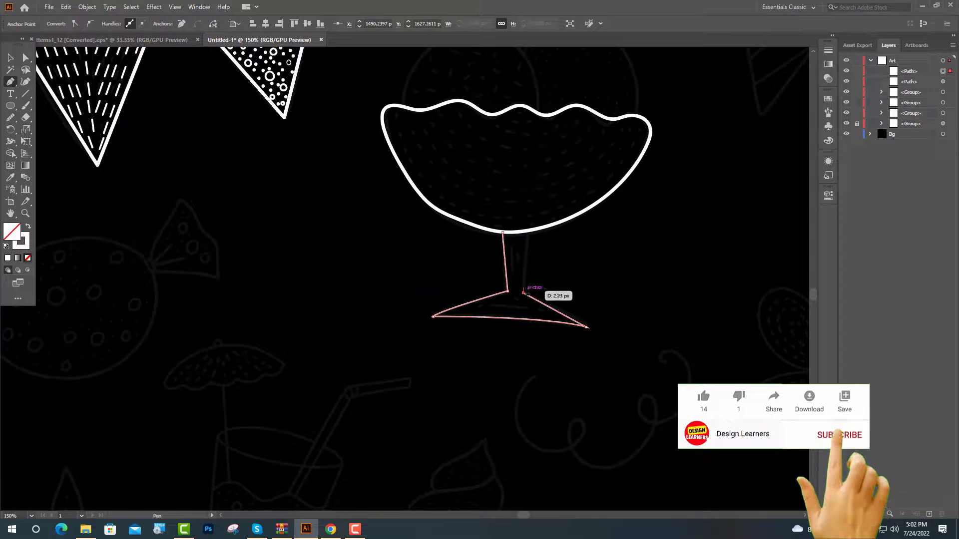
click(523, 232)
key(v)
click(828, 112)
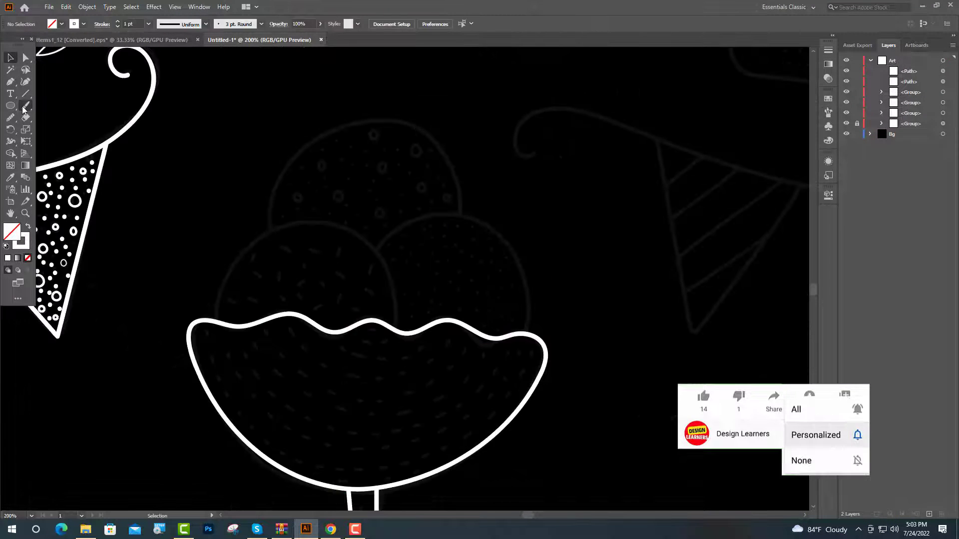
Paint the outlines of the three ice cream scoops above the bowl with the Paintbrush
key(b)
mouse_move(229, 275)
mouse_down()
mouse_move(251, 246)
mouse_move(347, 232)
mouse_move(374, 253)
mouse_move(400, 325)
mouse_up()
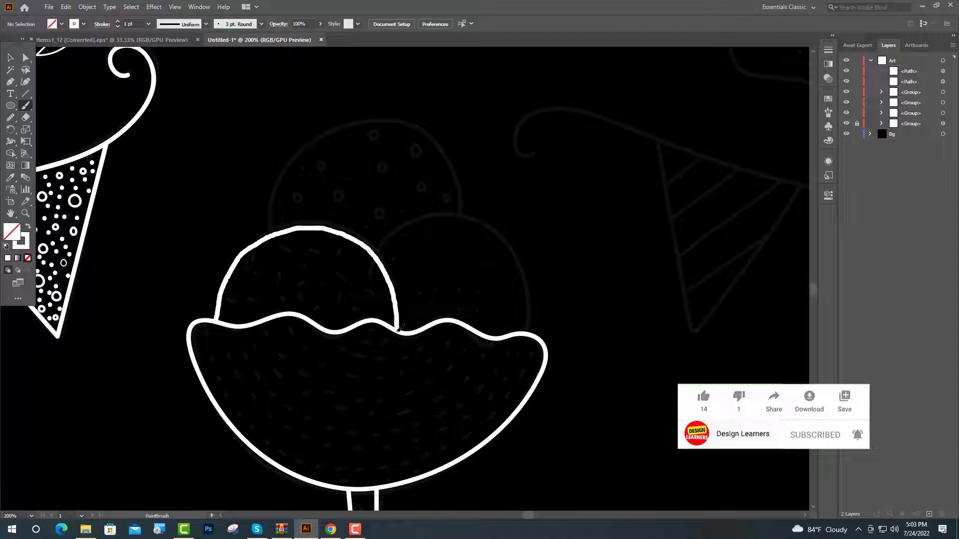
mouse_move(375, 256)
mouse_down()
mouse_move(392, 238)
mouse_move(519, 262)
mouse_move(531, 312)
mouse_move(525, 330)
mouse_up()
scroll(275, 342, up, 3)
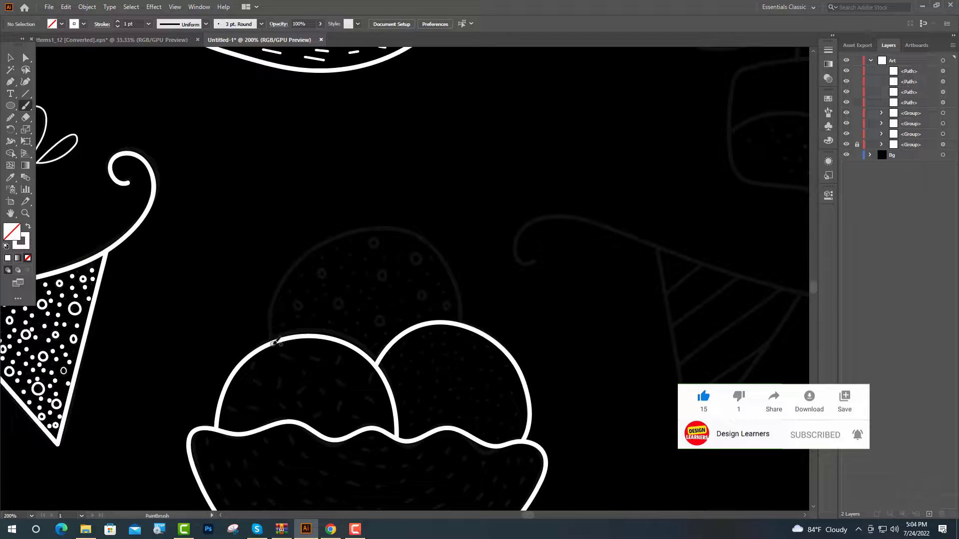
mouse_move(274, 295)
mouse_down()
mouse_move(459, 286)
mouse_move(463, 327)
mouse_up()
Expand the appearance of all the ice cream, bowl and stem outlines and unite them into one shape
scroll(428, 106, down, 2)
key(v)
drag(324, 162, 567, 472)
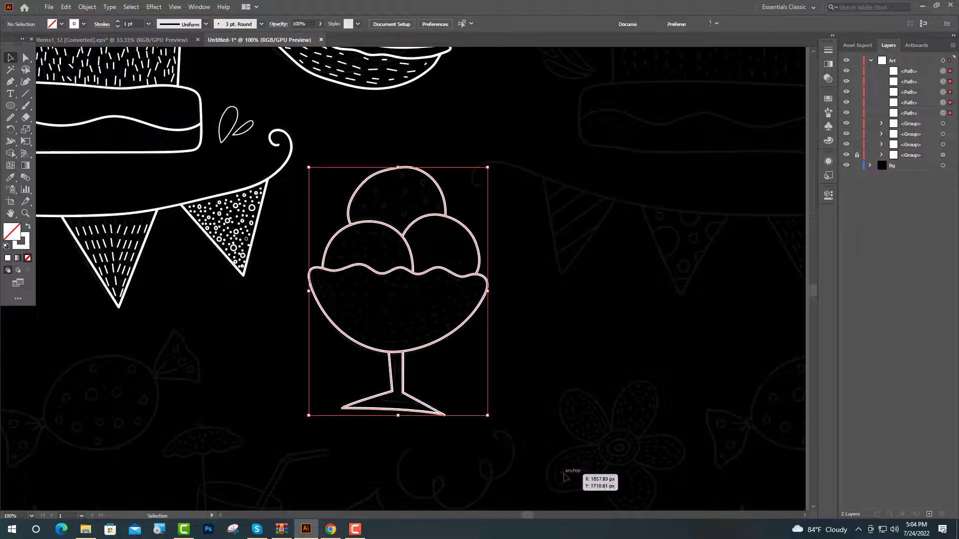
click(87, 7)
click(119, 134)
scroll(367, 226, up, 2)
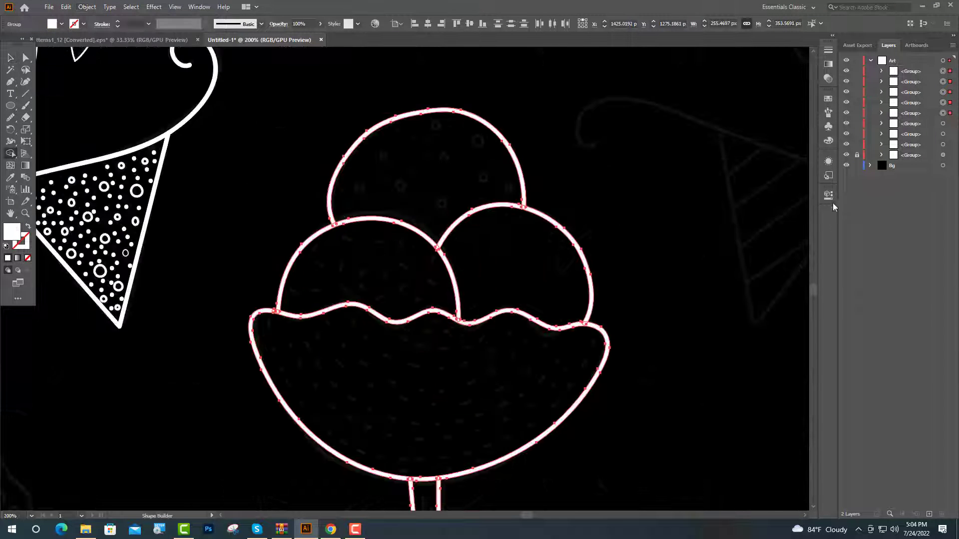
click(828, 195)
click(704, 357)
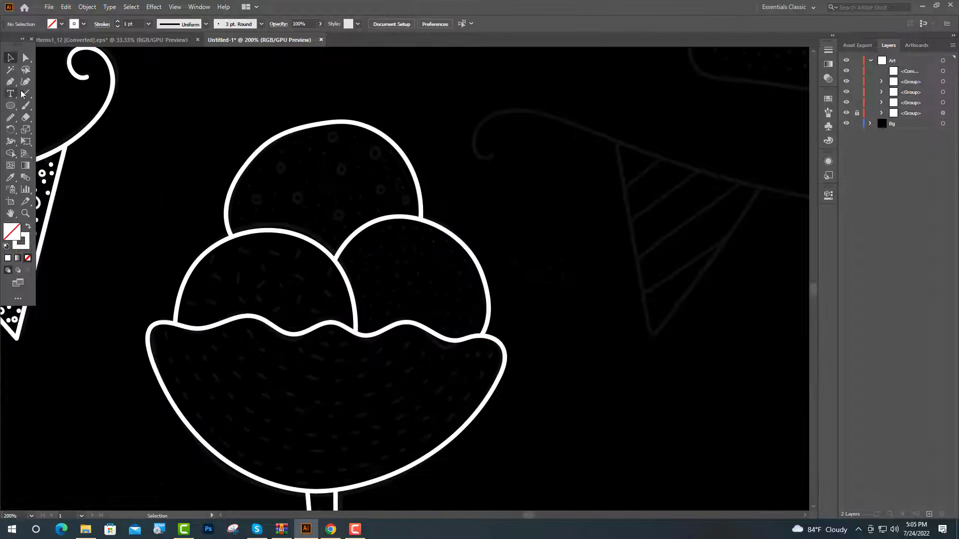
Fill the ice cream bowl with short dashes that follow its curve, using the Line Segment tool
click(26, 93)
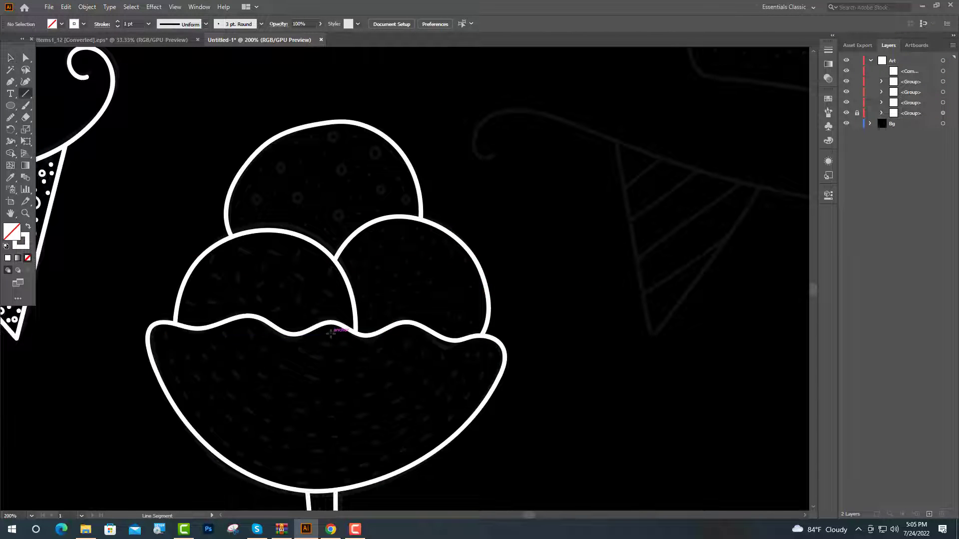
drag(331, 334, 334, 332)
drag(322, 342, 328, 342)
mouse_move(336, 343)
mouse_down()
mouse_move(344, 341)
mouse_move(305, 351)
mouse_up()
scroll(345, 359, up, 2)
drag(314, 355, 383, 338)
drag(410, 326, 435, 313)
drag(467, 310, 477, 299)
drag(424, 347, 441, 347)
drag(365, 371, 381, 365)
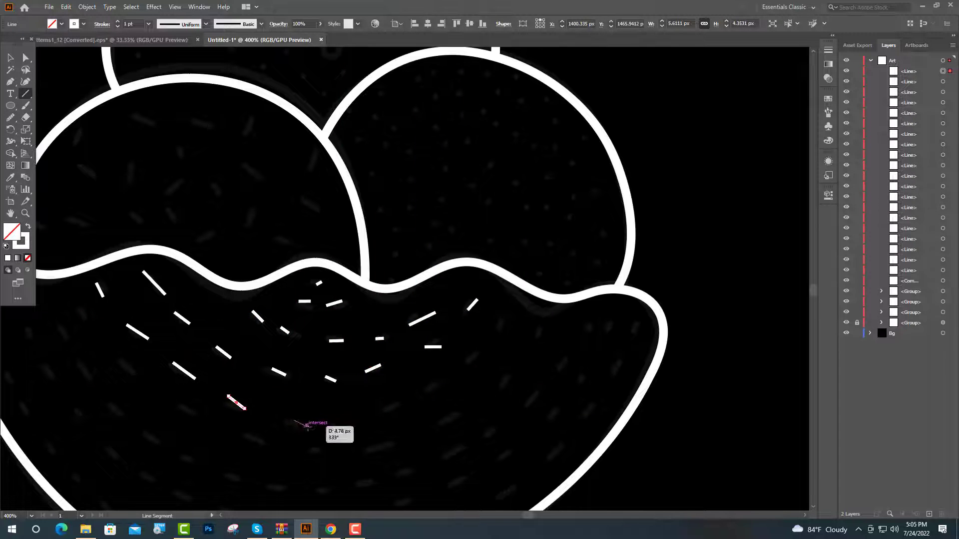
drag(295, 421, 342, 425)
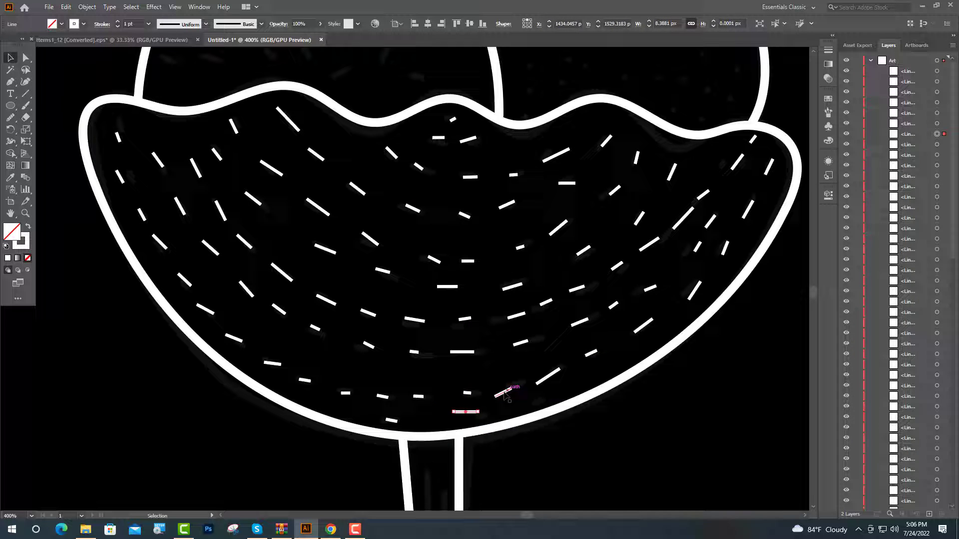
drag(504, 395, 550, 401)
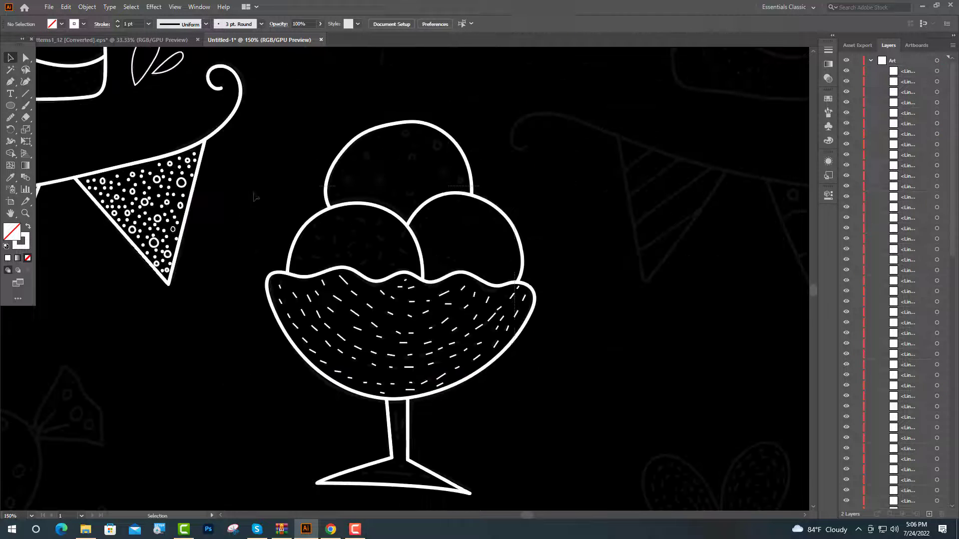
Apply the 3 pt. Round brush with a 0.5 pt stroke to all the dashes inside the ice cream bowl
drag(239, 186, 563, 459)
shift+click(423, 259)
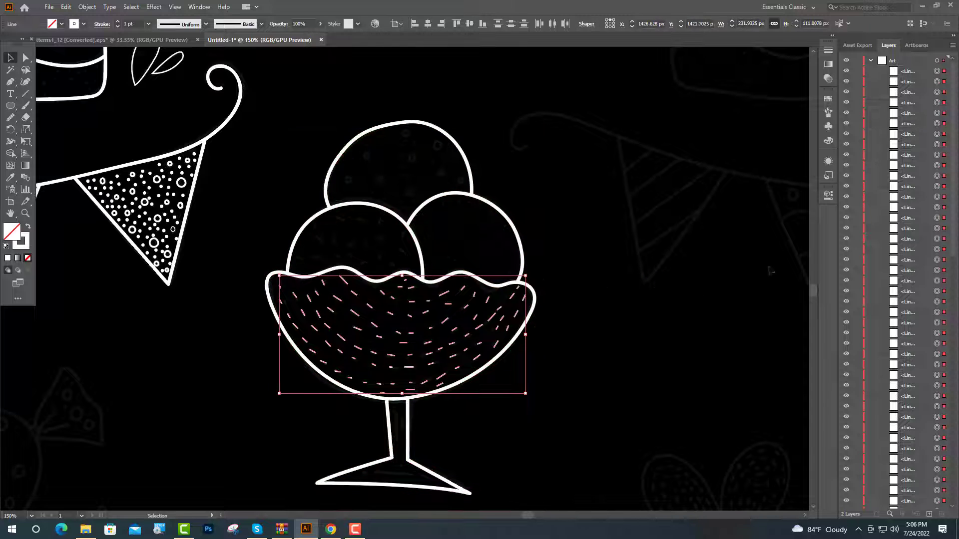
click(827, 112)
click(708, 112)
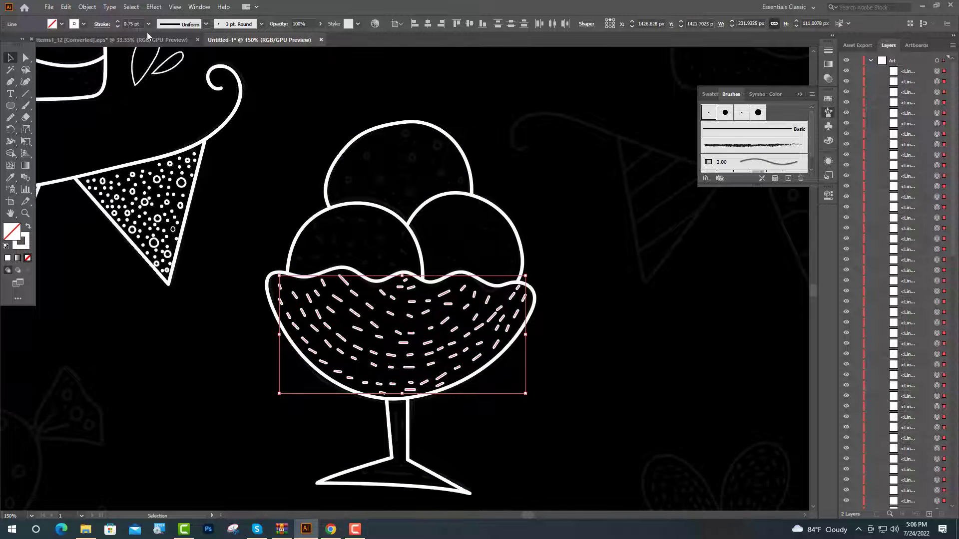
click(117, 26)
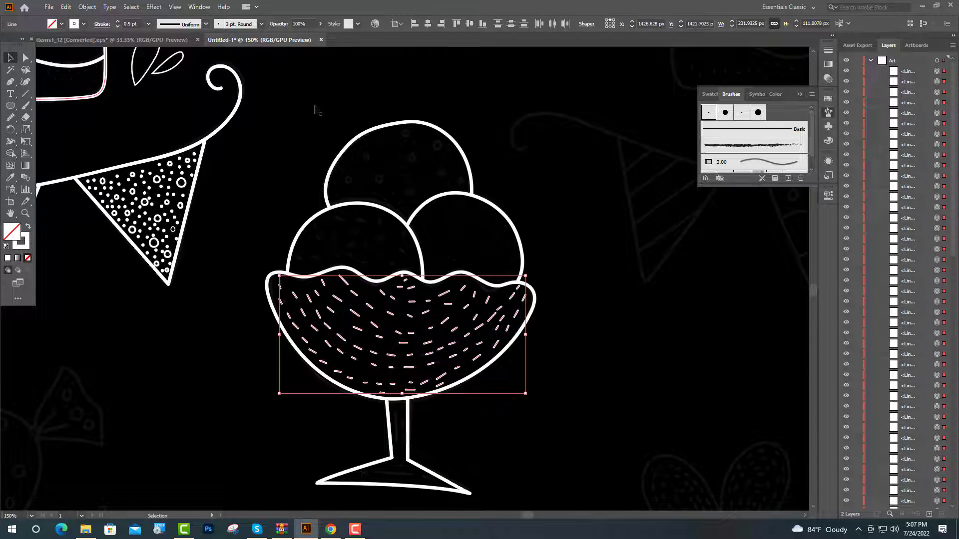
click(317, 107)
Scatter copies of the bowl's short dashes across the lower-left ice cream scoop as sprinkles
scroll(365, 226, up, 3)
mouse_move(251, 378)
mouse_down()
mouse_move(233, 338)
mouse_move(185, 307)
mouse_up()
drag(291, 421, 236, 315)
drag(414, 403, 339, 318)
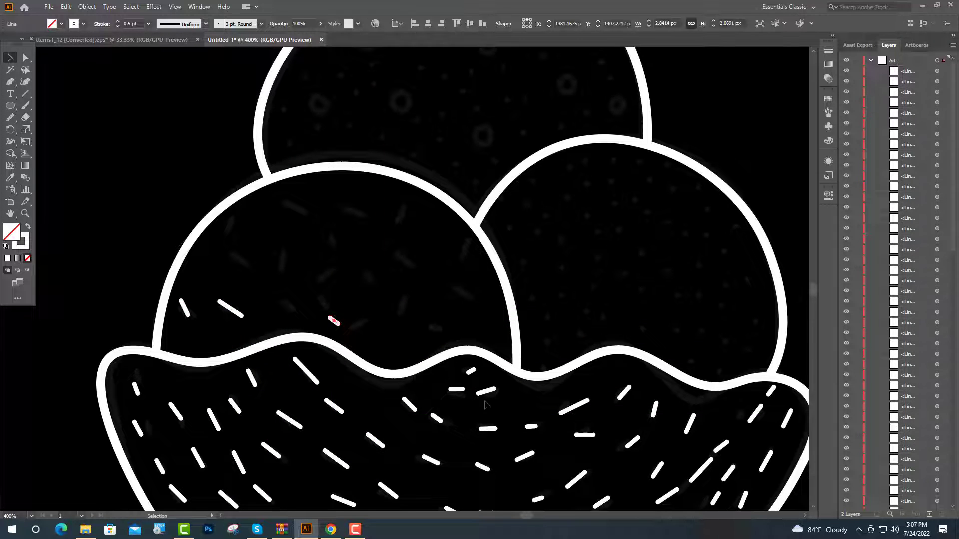
drag(486, 393, 386, 301)
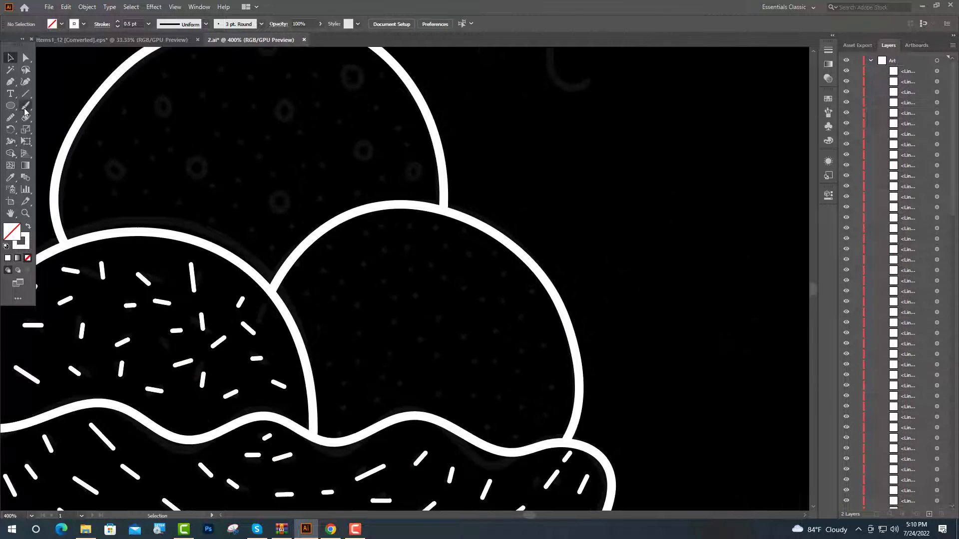
Fill the lower-right ice cream scoop with small scattered dots using the Paintbrush
click(25, 106)
click(307, 293)
click(323, 271)
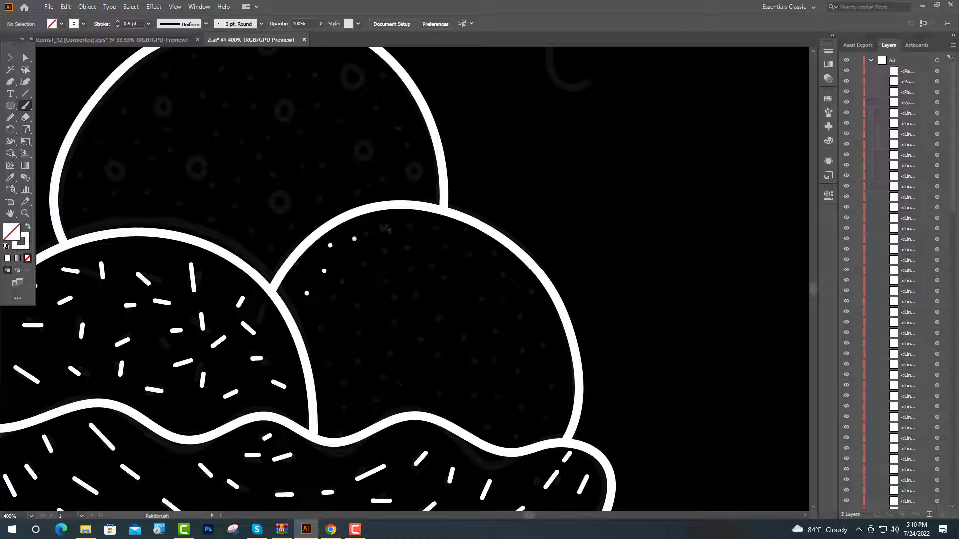
click(380, 229)
click(397, 228)
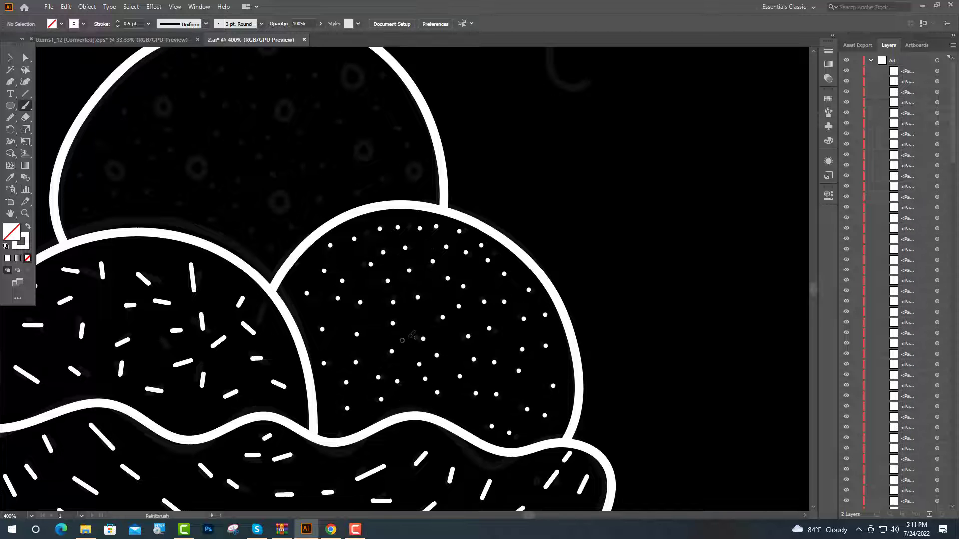
click(343, 320)
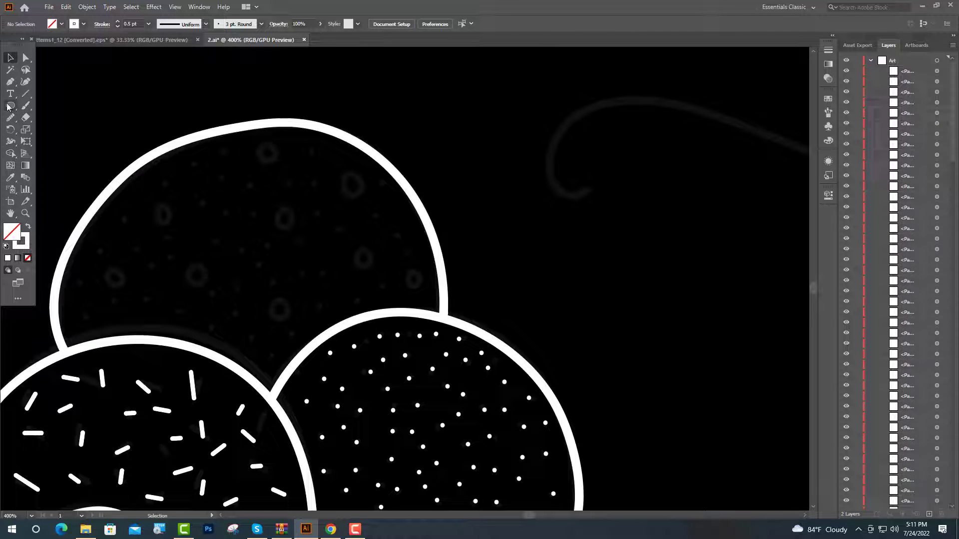
Draw an ellipse about 4.6 by 6.1 px in the top scoop and reshape it into an irregular ring following the sketch
click(11, 106)
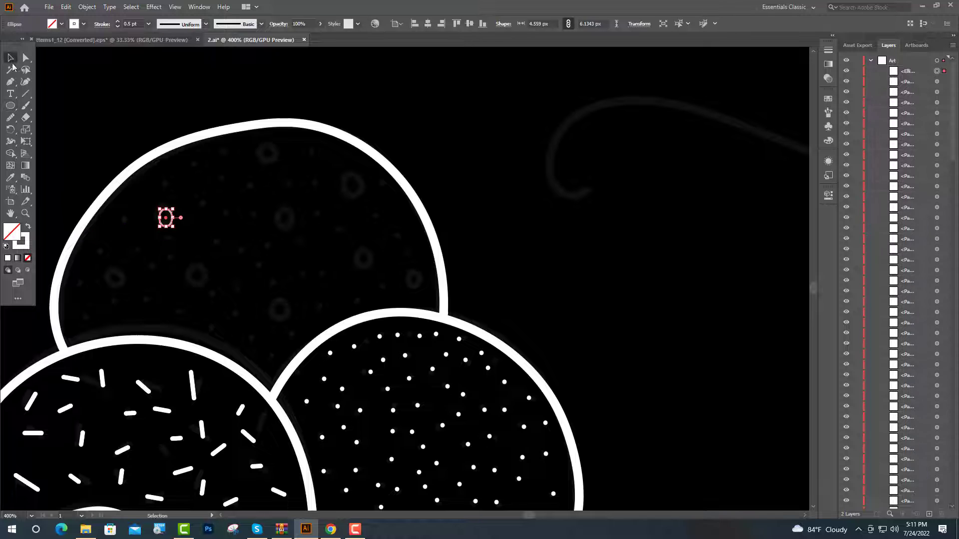
click(233, 102)
scroll(234, 103, up, 1)
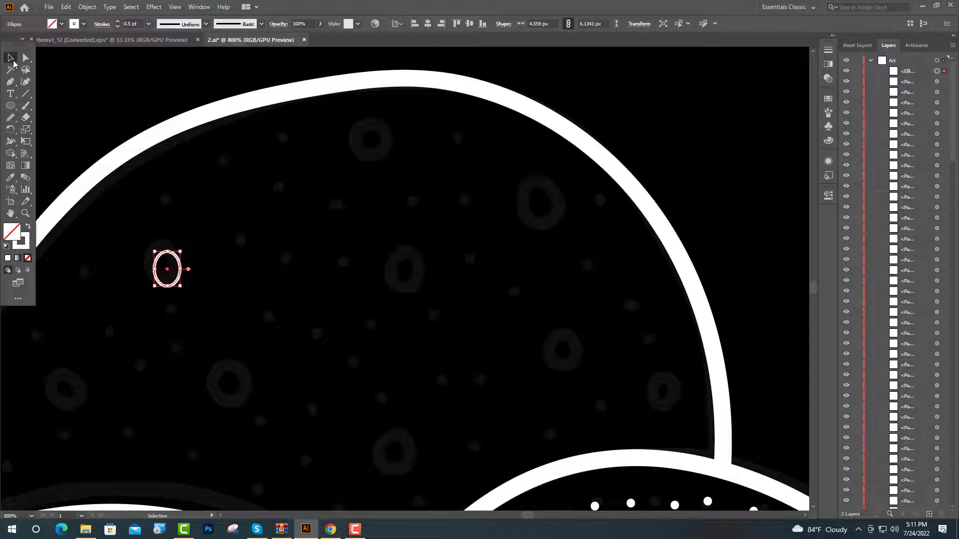
click(26, 58)
click(181, 270)
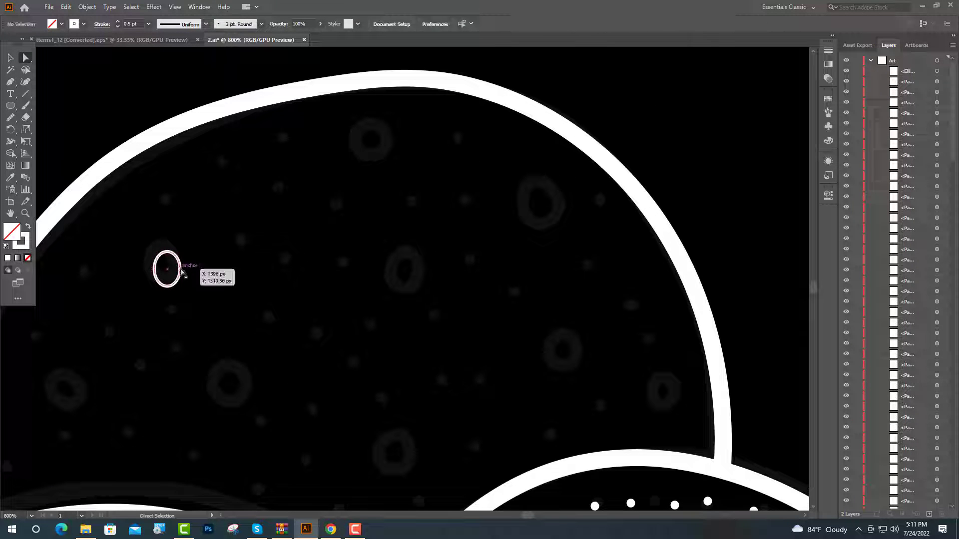
drag(183, 271, 400, 438)
Duplicate the hand-shaped ring onto the other sketched circles across the top ice cream scoop
key(v)
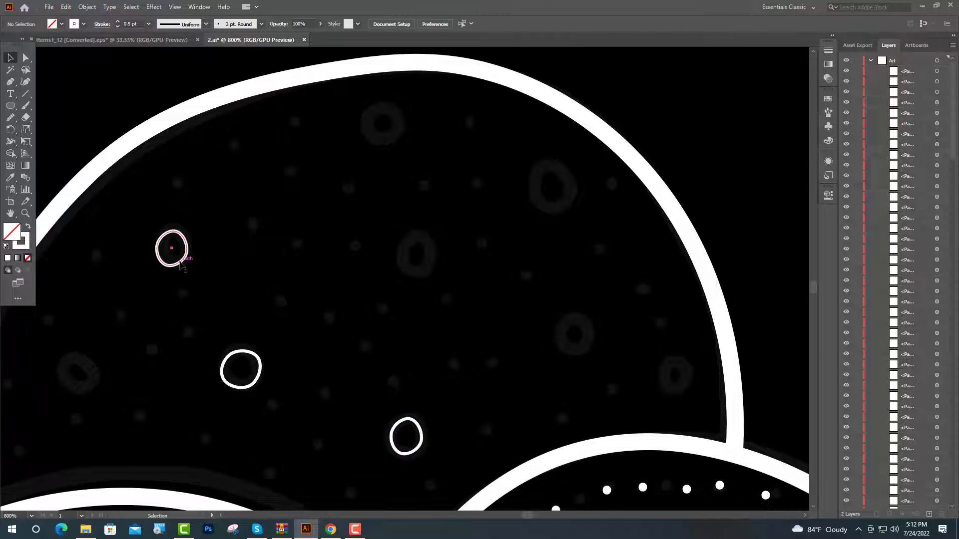
drag(180, 262, 369, 273)
drag(369, 273, 424, 270)
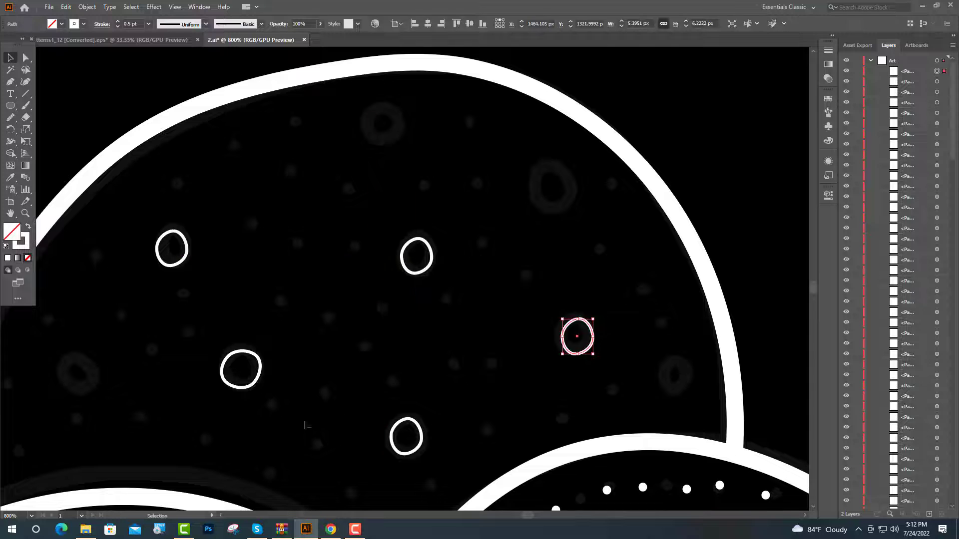
drag(256, 389, 599, 212)
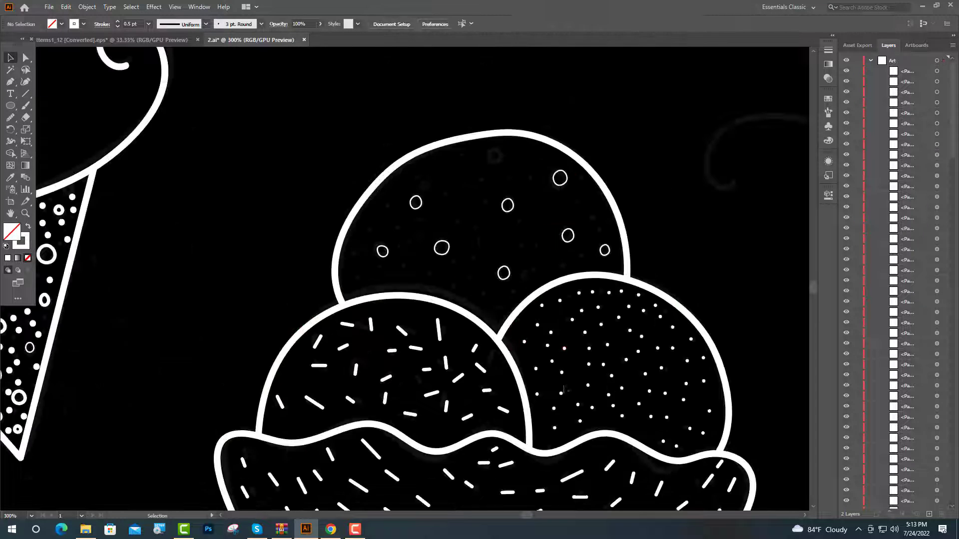
Copy dots from the lower-right scoop to fill the top scoop around its rings, with a 0.75 pt stroke
drag(615, 360, 667, 409)
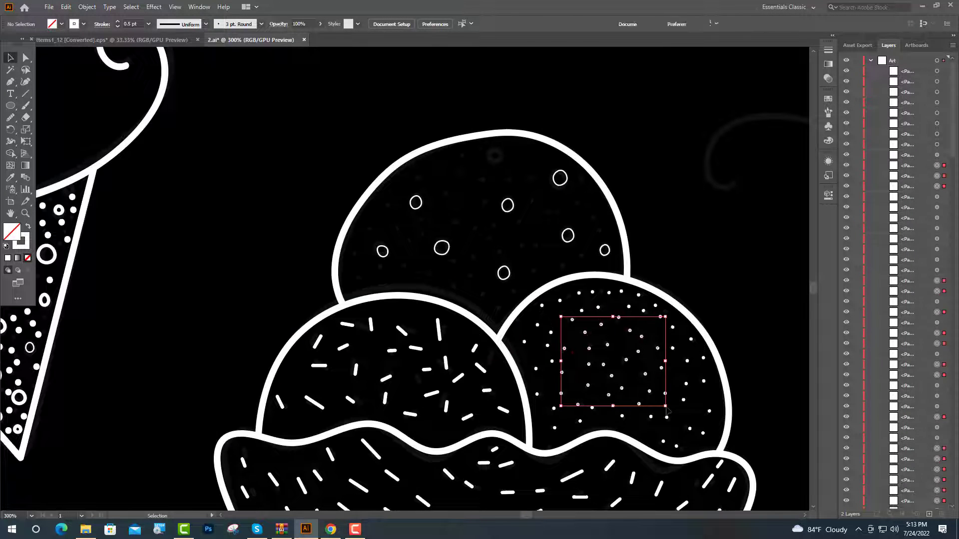
drag(579, 319, 522, 223)
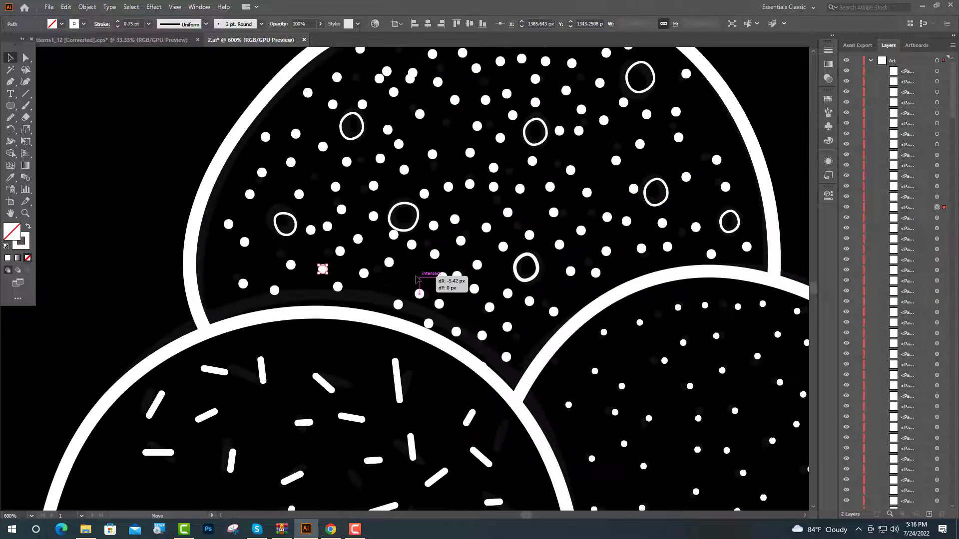
drag(422, 274, 424, 277)
click(451, 296)
key(ctrl+1)
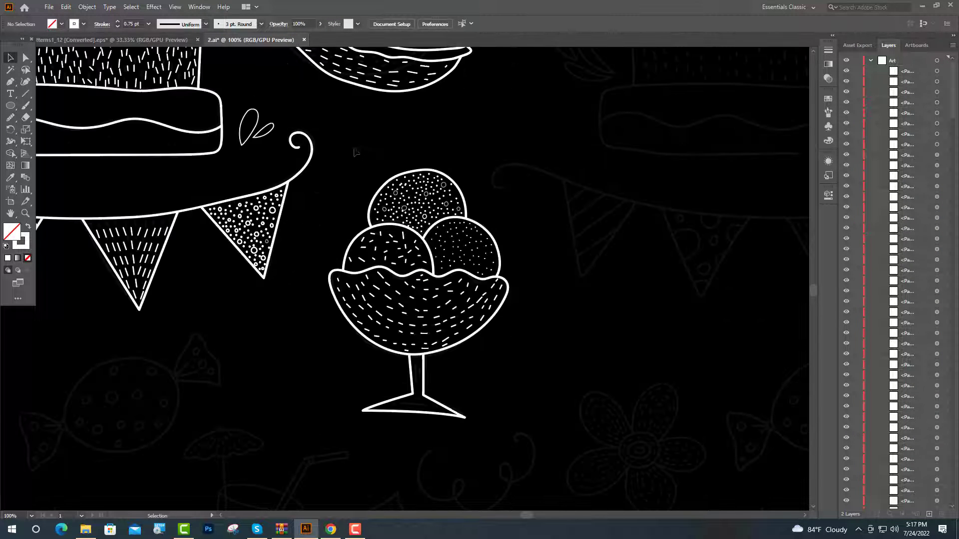
Group the complete ice cream bowl drawing and expand its appearance
drag(354, 146, 587, 416)
key(ctrl+0)
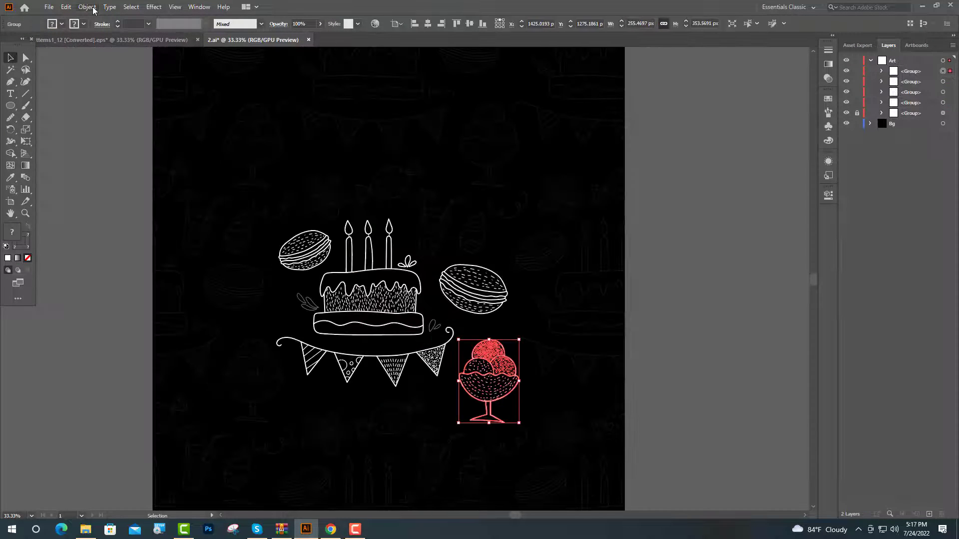
click(87, 7)
click(114, 136)
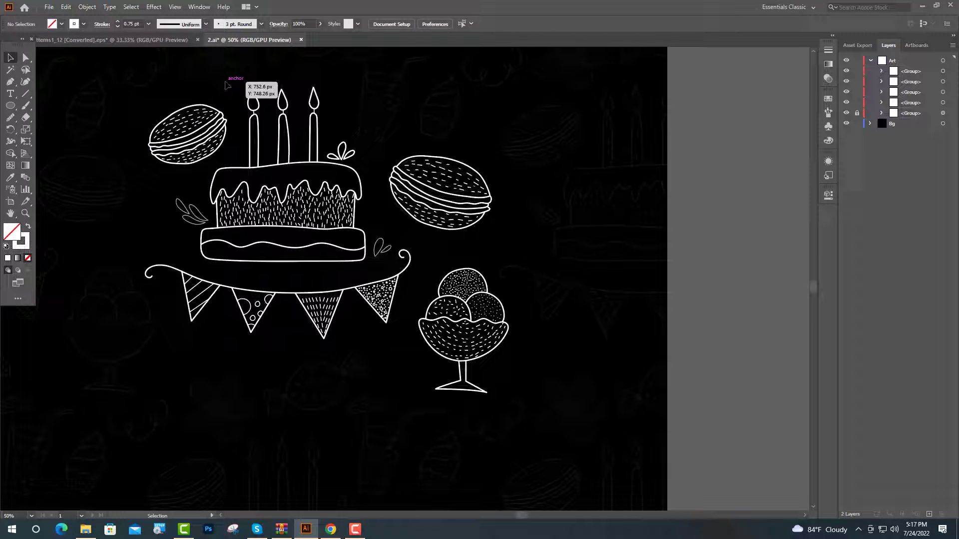
Select the birthday cake and bunting group and expand its appearance
drag(226, 80, 395, 353)
click(395, 353)
click(375, 247)
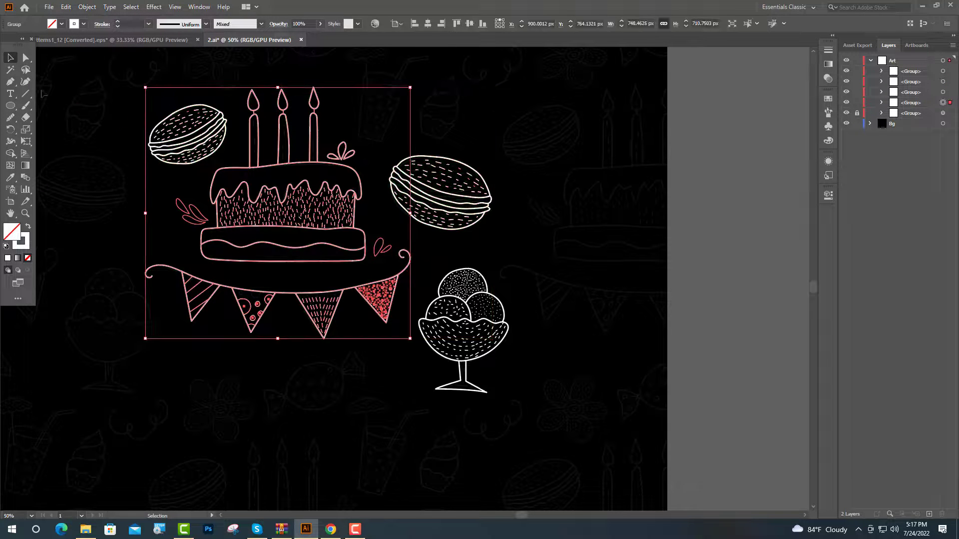
click(92, 7)
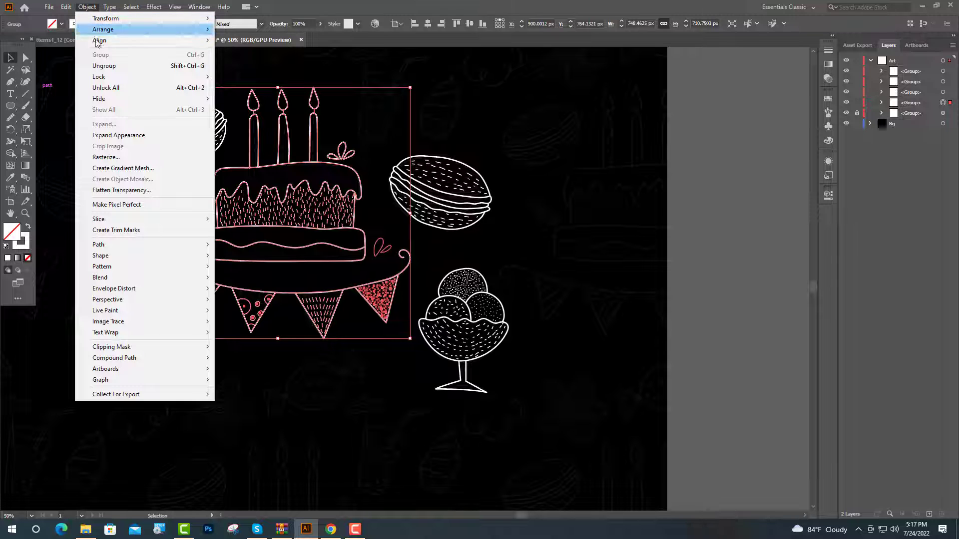
click(115, 137)
scroll(352, 176, up, 3)
click(828, 196)
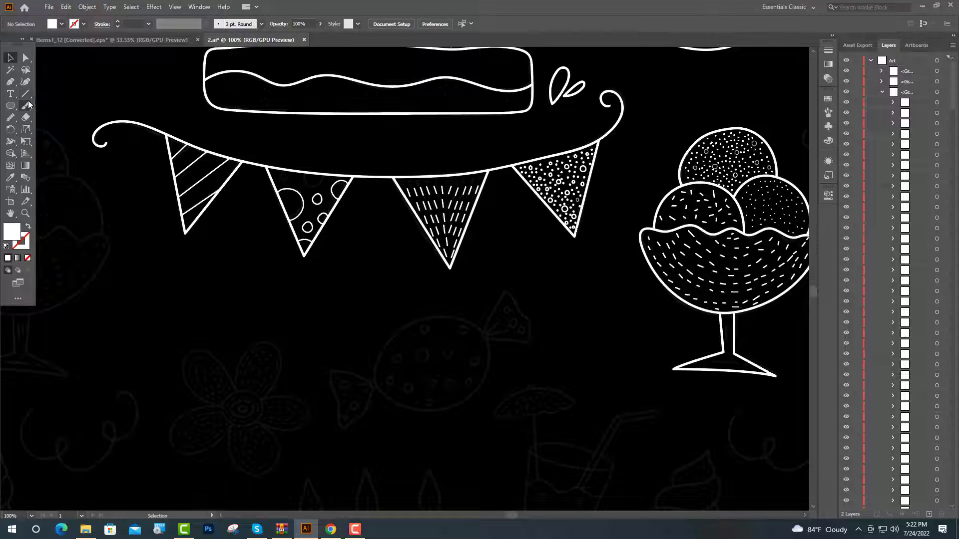
Paint the candy's lower-left wrapper end and the two short strokes joining it to the body, using the Paintbrush
scroll(370, 356, down, 1)
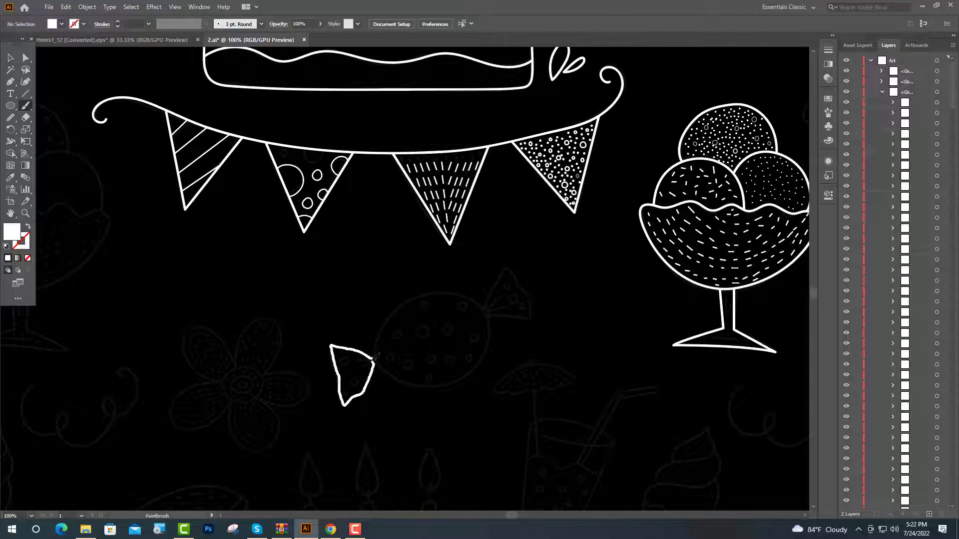
drag(377, 355, 374, 357)
scroll(375, 357, up, 5)
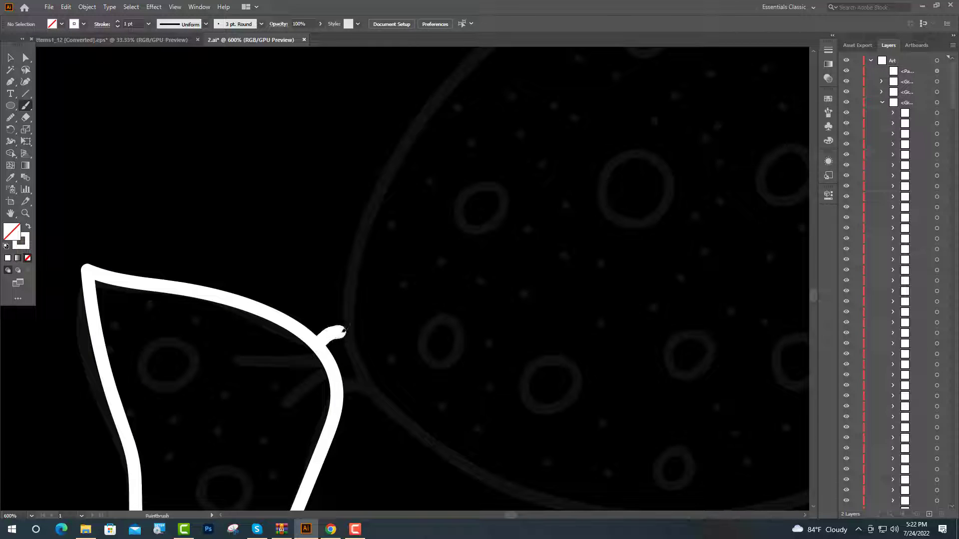
drag(344, 329, 347, 330)
drag(346, 389, 369, 389)
Paint the candy's oval body outline along the sketch, starting and ending at the wrapper joints
scroll(453, 315, down, 4)
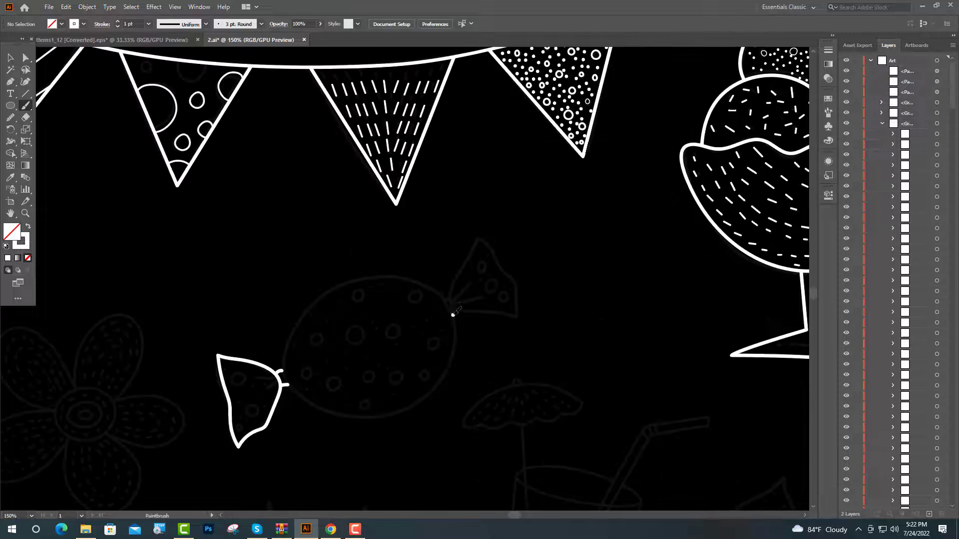
drag(450, 306, 425, 285)
drag(364, 278, 451, 366)
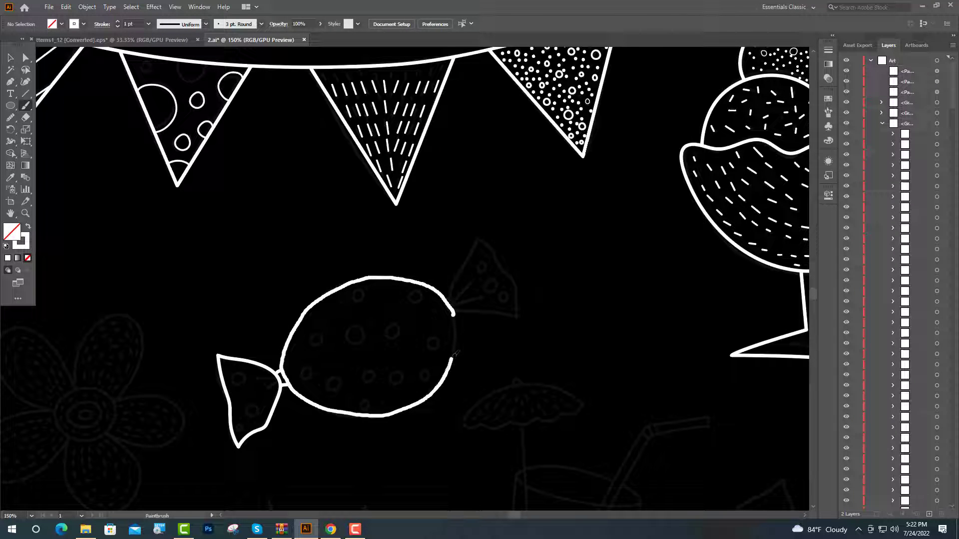
Paint the candy's upper-right wrapper end and the short strokes joining it to the body
scroll(452, 308, up, 5)
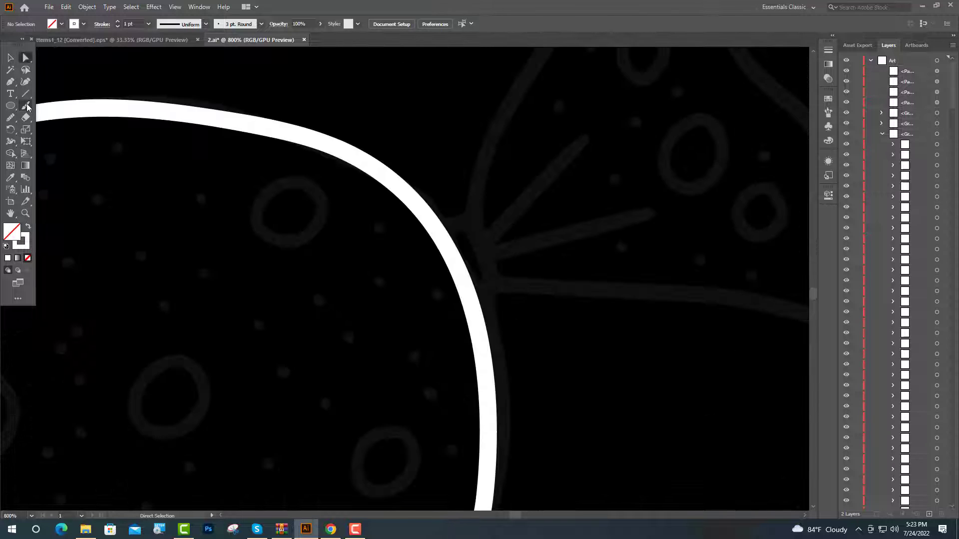
drag(481, 220, 447, 223)
mouse_move(504, 276)
mouse_down()
mouse_move(478, 301)
mouse_move(503, 116)
mouse_move(554, 172)
mouse_move(616, 303)
mouse_move(591, 323)
mouse_move(468, 310)
mouse_up()
scroll(479, 301, down, 2)
drag(349, 370, 729, 144)
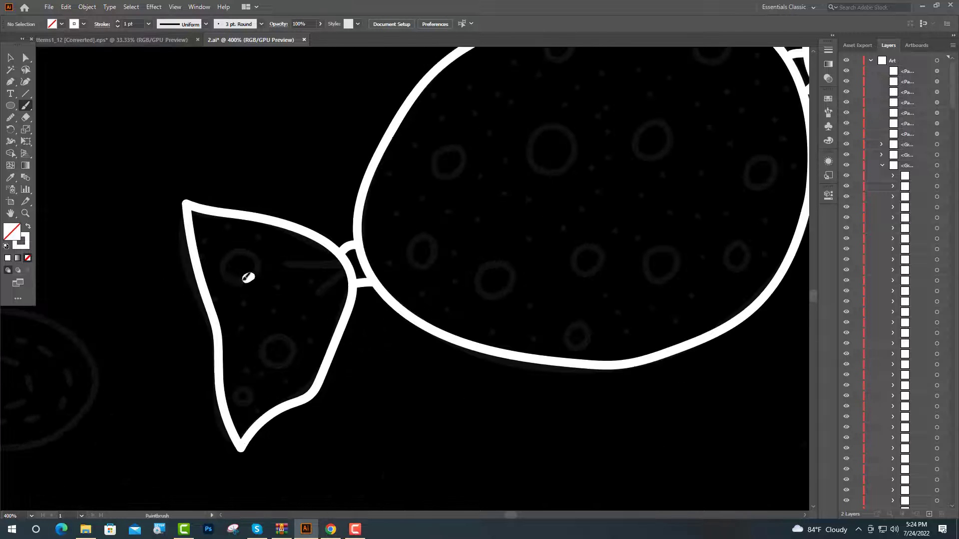
Paint a ring, scattered dots and the crease lines in the upper part of the candy's left wrapper end
mouse_move(248, 278)
mouse_down()
mouse_move(229, 262)
mouse_move(252, 275)
mouse_up()
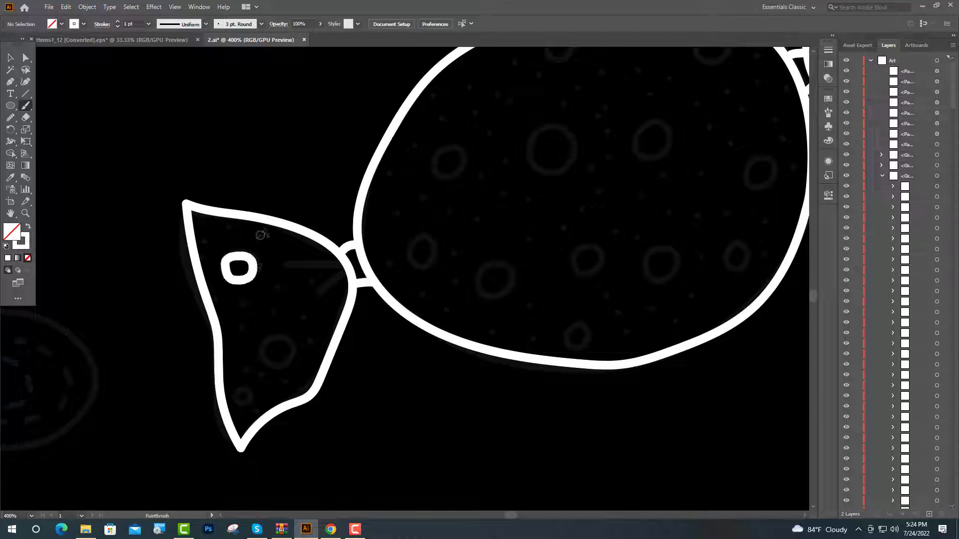
click(260, 234)
click(230, 227)
click(202, 239)
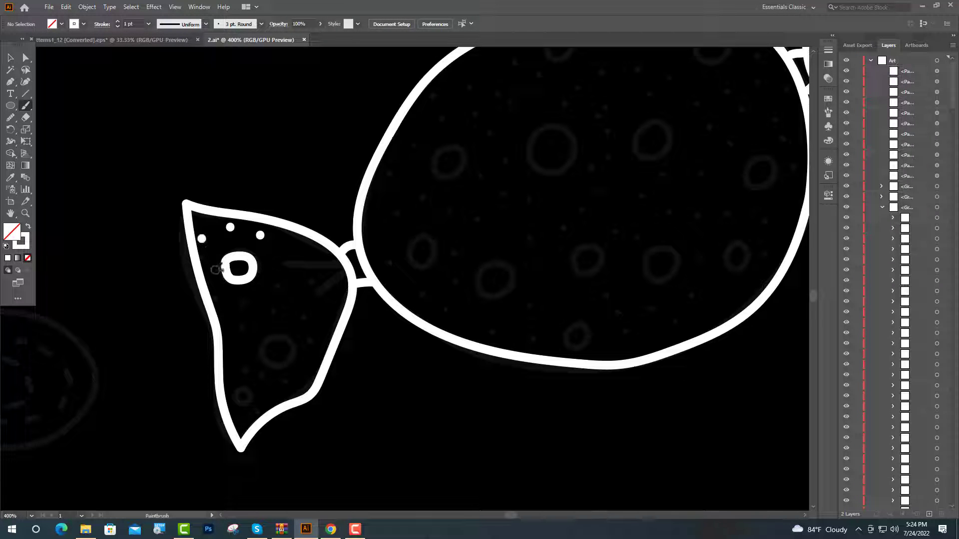
drag(350, 264, 286, 262)
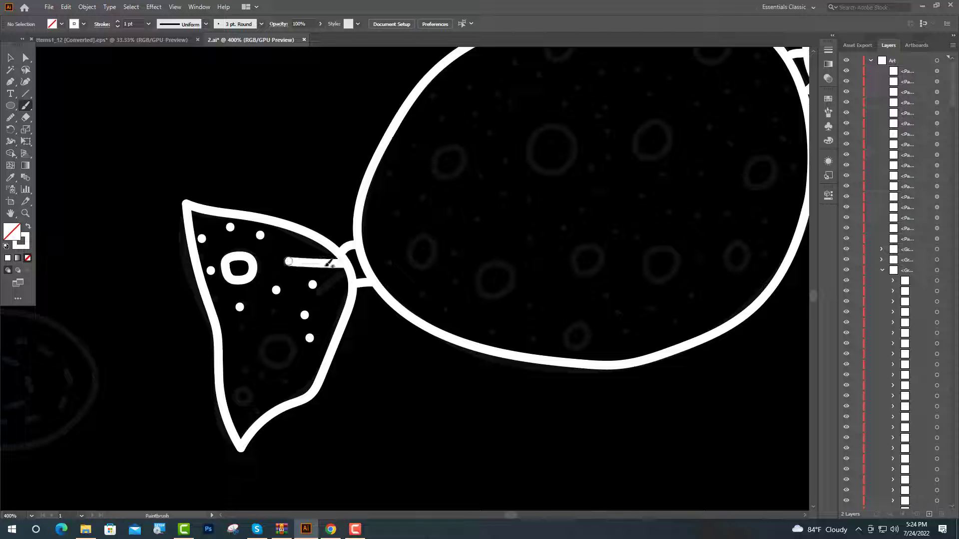
Add two more rings and several dots to the lower part of the candy's left wrapper end
mouse_move(278, 338)
mouse_down()
mouse_move(292, 357)
mouse_move(273, 342)
mouse_up()
click(248, 394)
scroll(248, 392, down, 2)
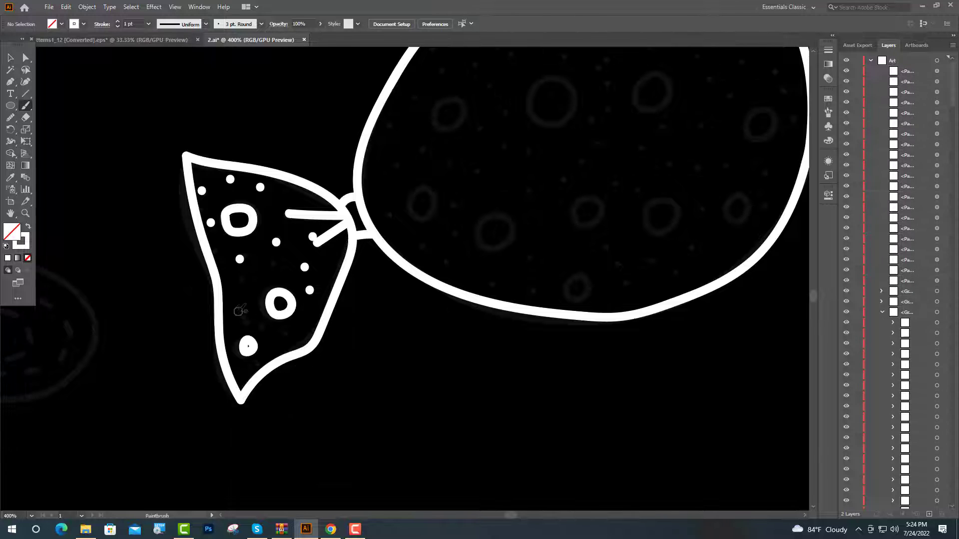
click(246, 323)
click(245, 281)
scroll(250, 300, down, 1)
click(256, 344)
click(285, 309)
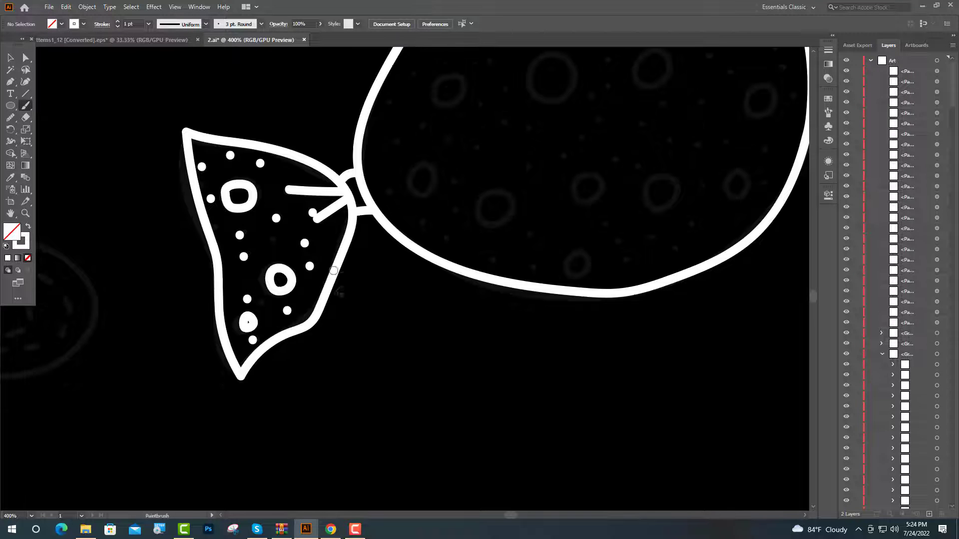
Paint the crease lines and three rings inside the candy's right wrapper end
scroll(262, 295, down, 3)
scroll(514, 145, up, 4)
mouse_move(334, 284)
mouse_down()
mouse_move(393, 205)
mouse_move(377, 270)
mouse_move(449, 261)
mouse_up()
drag(474, 239, 471, 225)
mouse_move(514, 254)
mouse_down()
mouse_move(552, 257)
mouse_move(516, 260)
mouse_up()
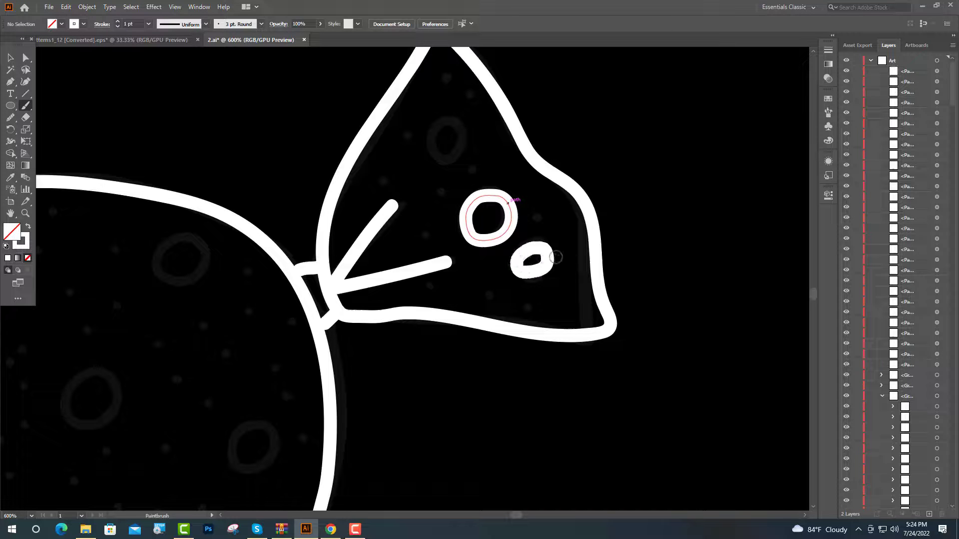
scroll(499, 240, up, 2)
mouse_move(434, 208)
mouse_down()
mouse_move(449, 189)
mouse_move(459, 223)
mouse_move(439, 215)
mouse_move(429, 233)
mouse_up()
Paint scattered single dots around the rings and crease lines inside the candy's right wrapper end
click(419, 317)
click(378, 263)
click(398, 214)
click(436, 156)
click(457, 177)
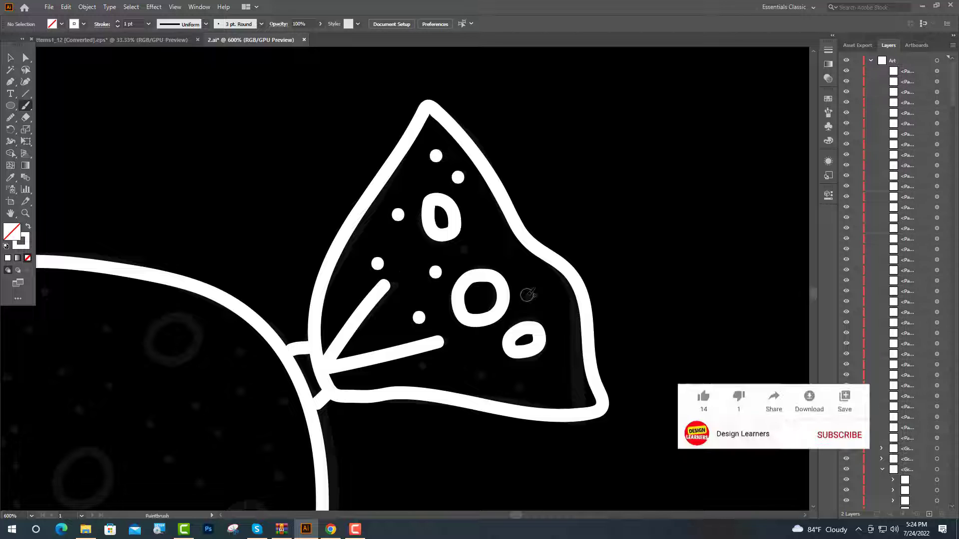
click(524, 287)
click(521, 388)
click(483, 379)
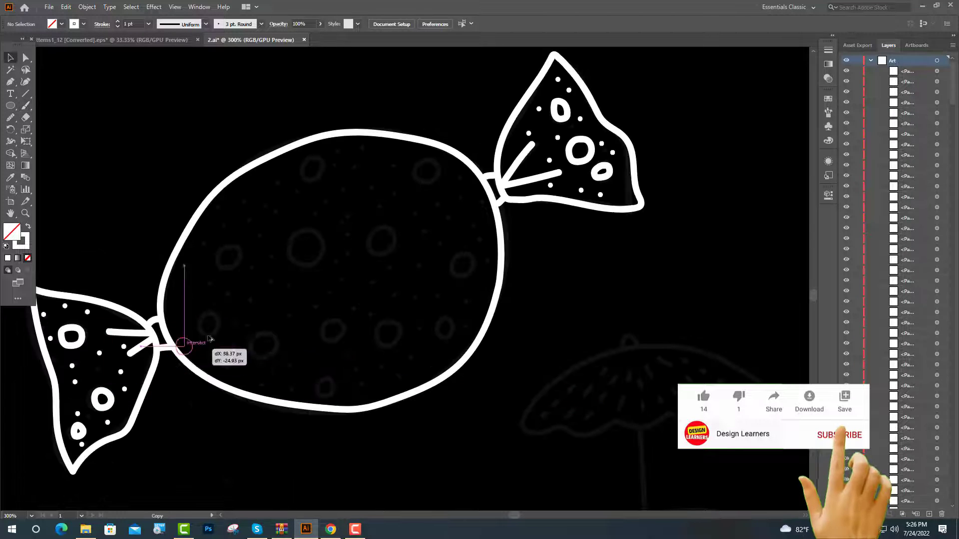
Copy rings from the candy's wrapper ends onto the sketched rings in the lower part of its body
drag(210, 339, 210, 331)
drag(73, 336, 265, 347)
drag(273, 355, 280, 361)
click(270, 283)
scroll(269, 283, down, 2)
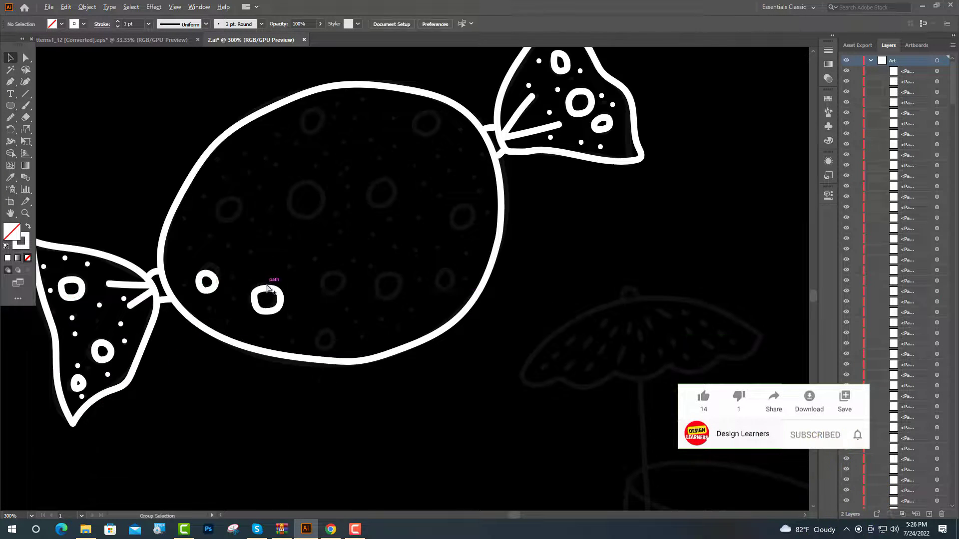
scroll(270, 282, up, 1)
scroll(472, 292, up, 5)
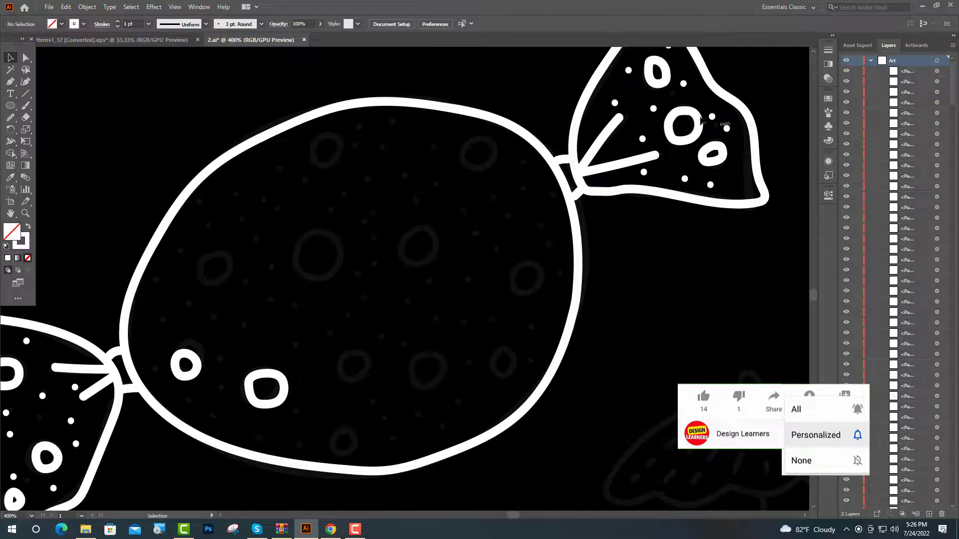
mouse_move(665, 76)
mouse_down()
mouse_move(406, 410)
mouse_move(362, 374)
mouse_up()
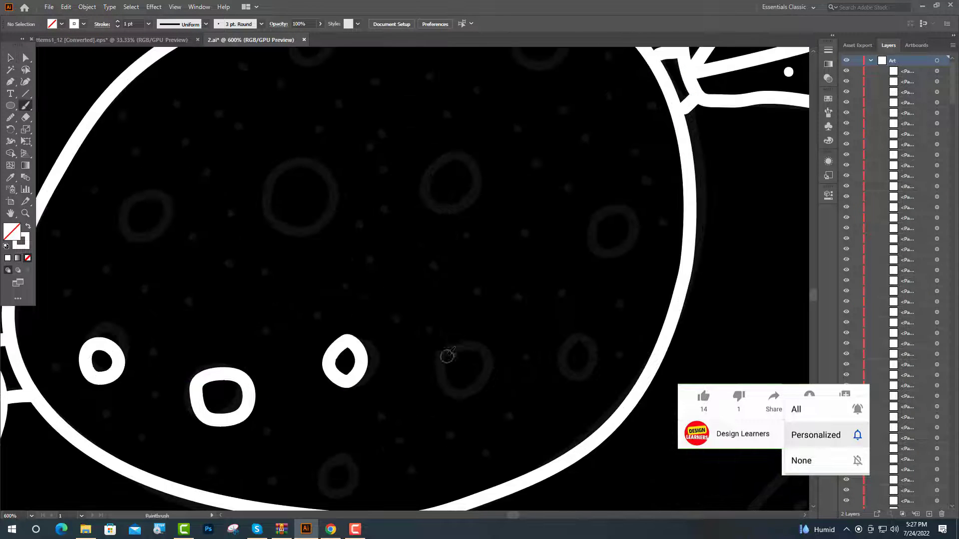
Paint the remaining sketched rings across the candy's body
mouse_move(447, 354)
mouse_down()
mouse_move(494, 352)
mouse_move(497, 370)
mouse_move(471, 384)
mouse_move(457, 381)
mouse_move(445, 357)
mouse_up()
mouse_move(573, 343)
mouse_down()
mouse_move(576, 368)
mouse_move(566, 360)
mouse_move(573, 340)
mouse_up()
key(ctrl+minus)
mouse_move(372, 267)
mouse_down()
mouse_move(415, 292)
mouse_move(406, 303)
mouse_move(376, 294)
mouse_up()
drag(375, 293, 372, 269)
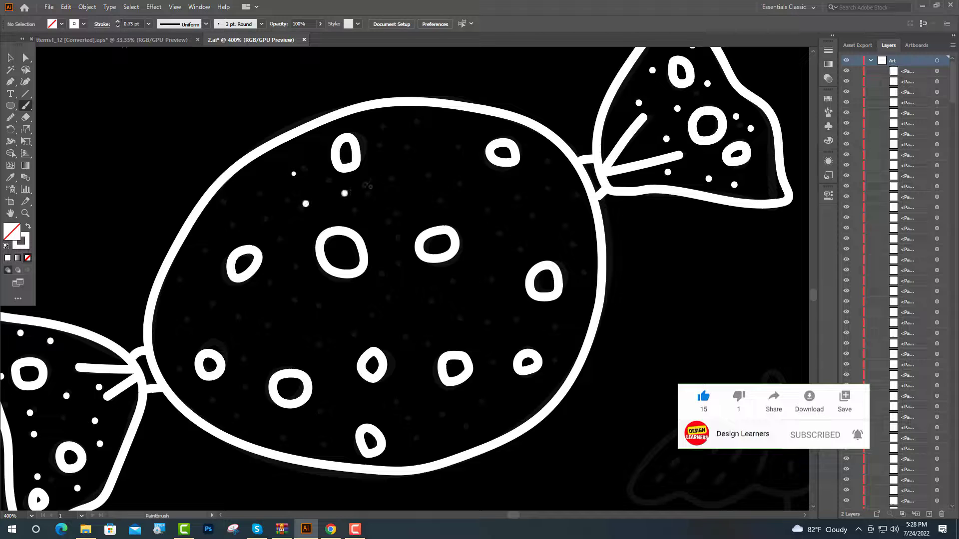
Paint scattered dots between the rings of the candy's body with a 0.75 pt stroke
click(375, 155)
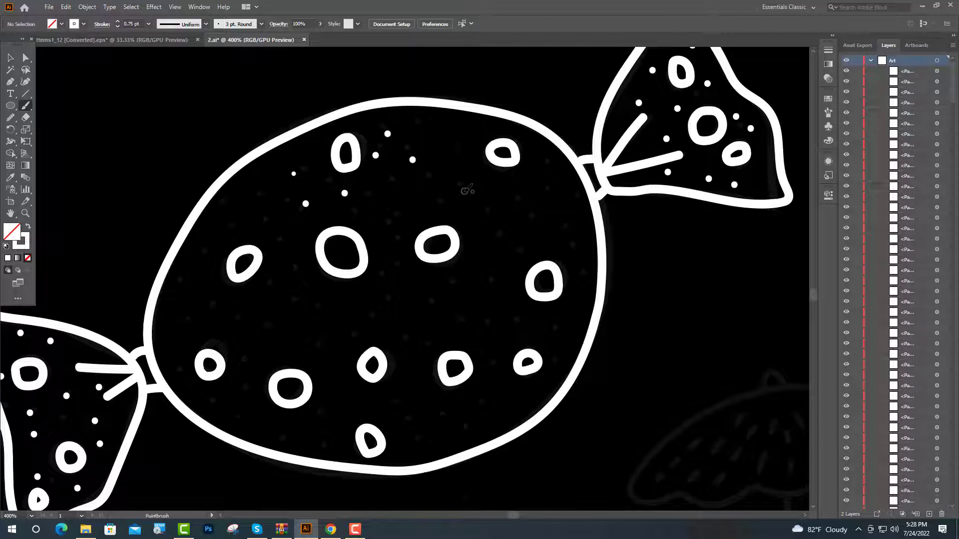
scroll(466, 191, up, 2)
click(410, 219)
click(418, 198)
click(384, 194)
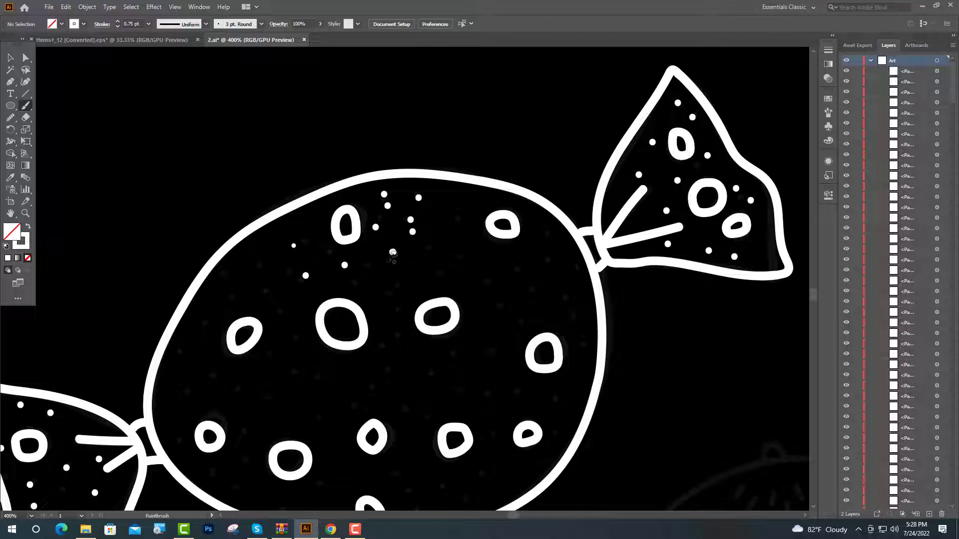
click(451, 352)
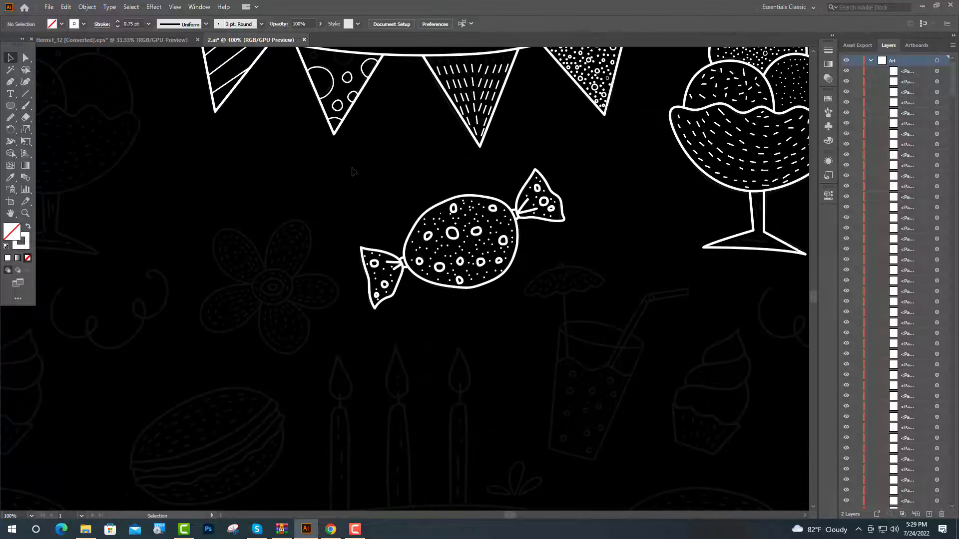
Expand the appearance of the whole candy drawing and merge its shapes into one group
drag(352, 172, 612, 388)
click(86, 7)
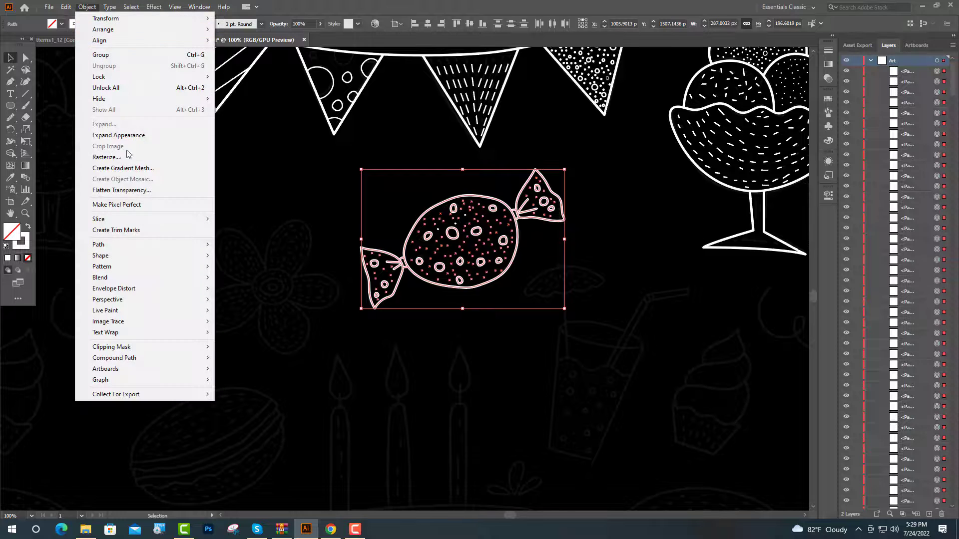
click(118, 135)
click(829, 199)
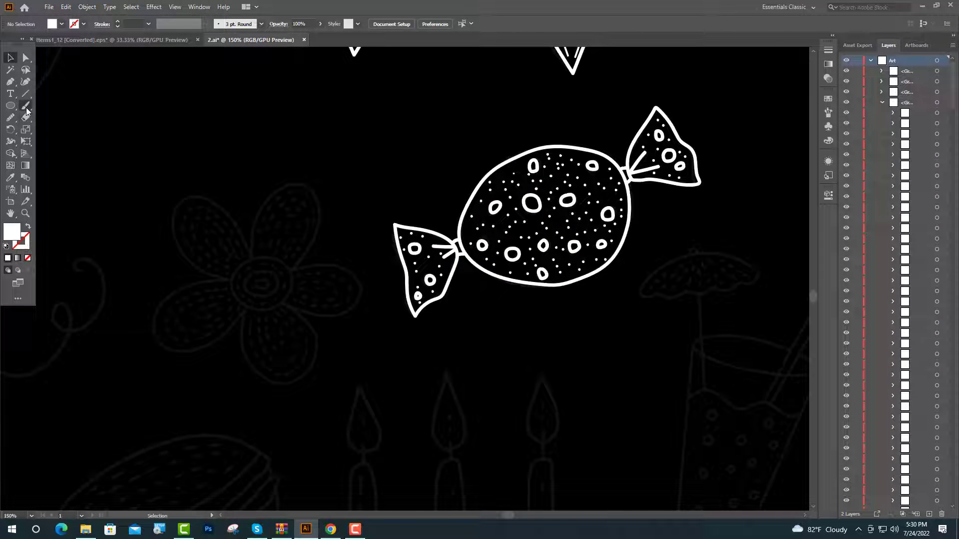
Paint three concentric rings for the centre of the flower with the Paintbrush
click(26, 106)
scroll(216, 255, up, 4)
mouse_move(216, 255)
mouse_down()
mouse_move(265, 247)
mouse_move(273, 261)
mouse_move(257, 277)
mouse_move(225, 280)
mouse_move(201, 224)
mouse_move(278, 219)
mouse_move(293, 233)
mouse_move(183, 239)
mouse_up()
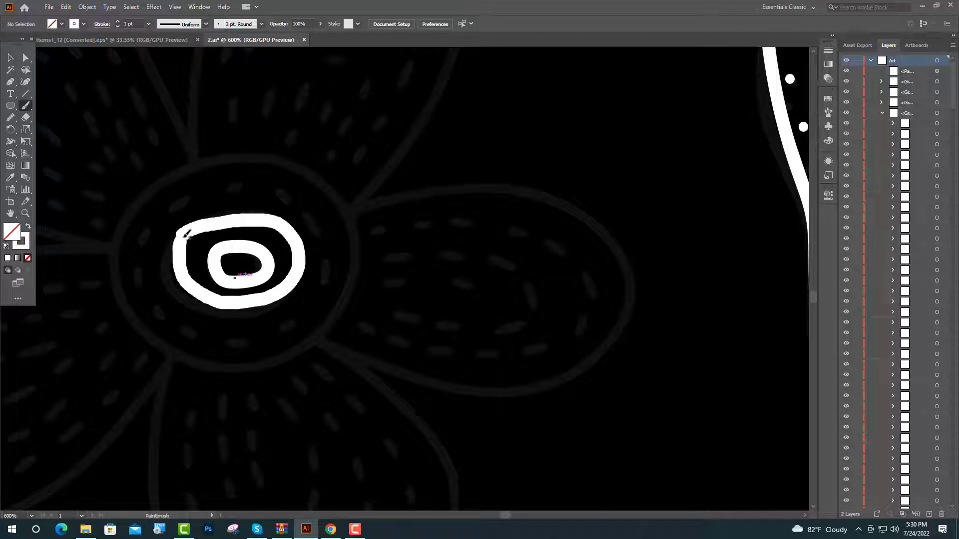
scroll(240, 215, down, 1)
mouse_move(202, 187)
mouse_down()
mouse_move(308, 210)
mouse_move(320, 240)
mouse_up()
drag(298, 287, 157, 231)
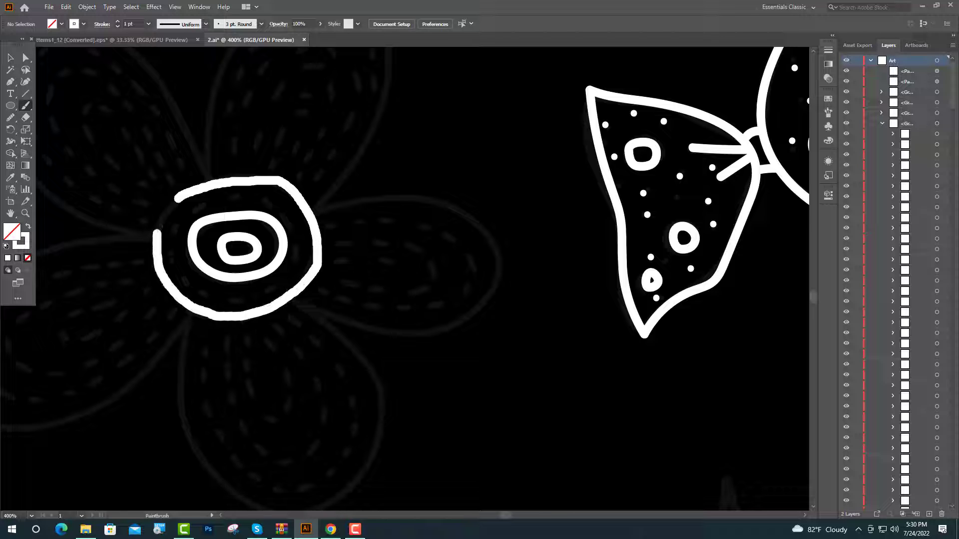
Paint the outlines of the five petals around the flower's centre with a 1 pt stroke
scroll(353, 275, down, 1)
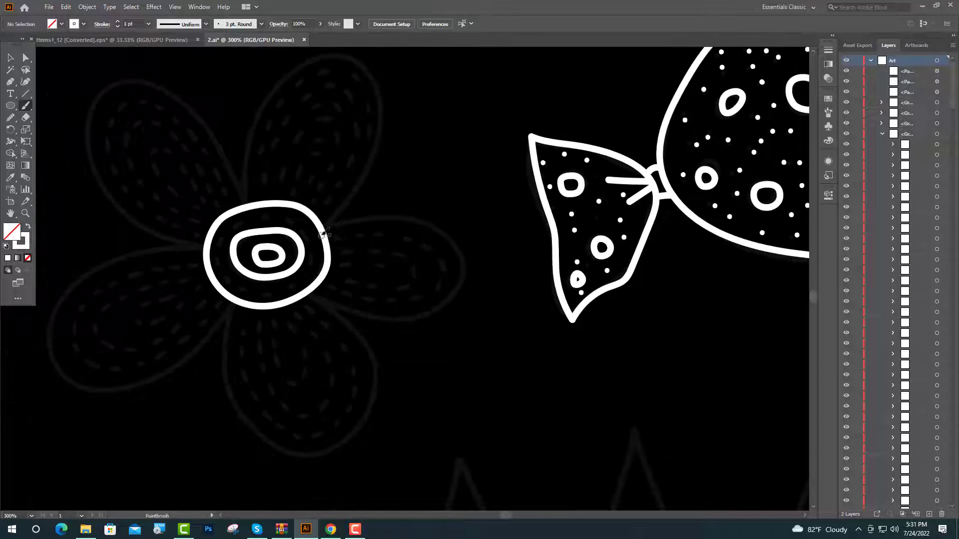
mouse_move(396, 215)
mouse_down()
mouse_move(466, 262)
mouse_move(466, 274)
mouse_move(463, 282)
mouse_move(313, 292)
mouse_move(327, 298)
mouse_move(374, 385)
mouse_move(368, 415)
mouse_move(268, 434)
mouse_move(251, 420)
mouse_move(234, 300)
mouse_move(227, 321)
mouse_move(62, 369)
mouse_up()
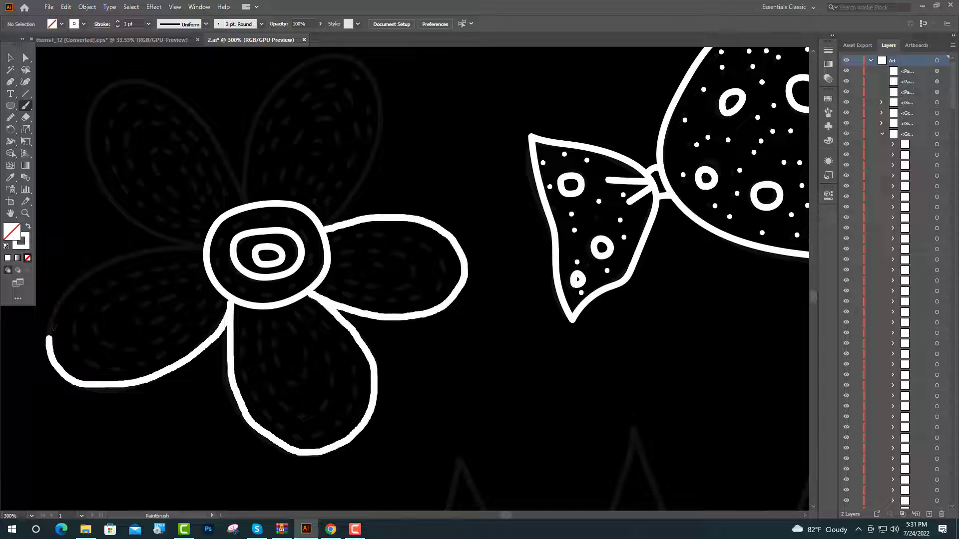
mouse_move(53, 329)
mouse_down()
mouse_move(153, 246)
mouse_move(202, 245)
mouse_up()
drag(200, 244, 112, 180)
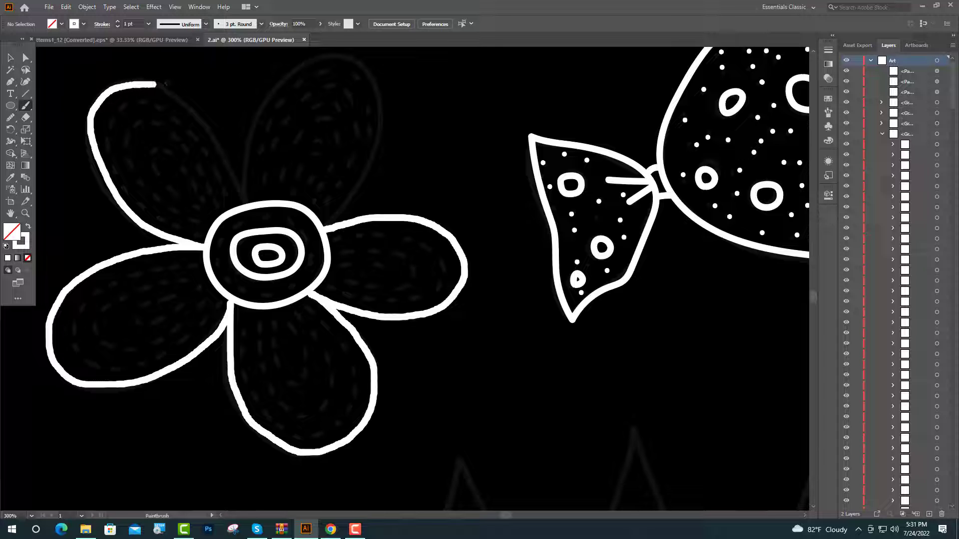
drag(166, 83, 246, 205)
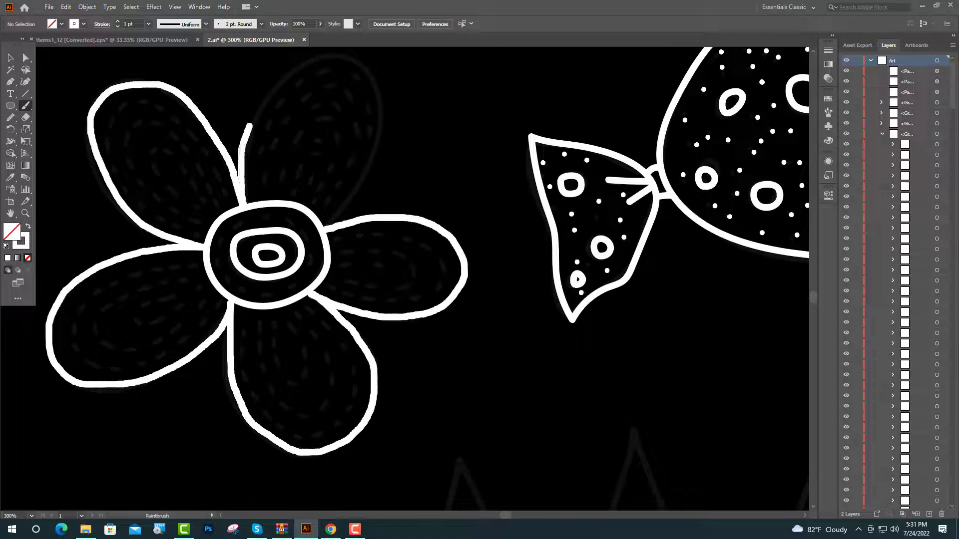
drag(250, 125, 350, 205)
drag(340, 224, 335, 230)
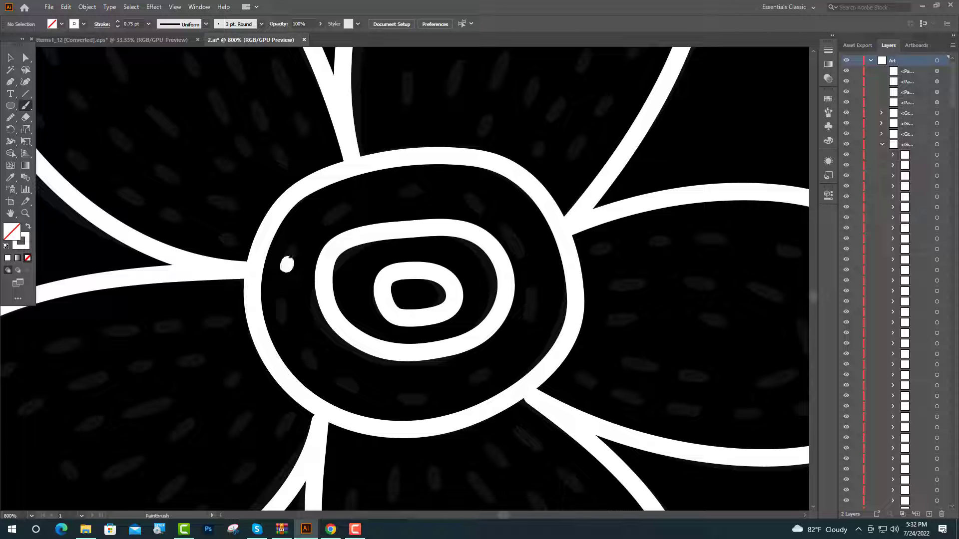
Paint short 0.75 pt dashes around the outer band of the flower's centre
mouse_move(288, 265)
mouse_down()
mouse_move(295, 245)
mouse_move(347, 204)
mouse_up()
drag(430, 197, 467, 196)
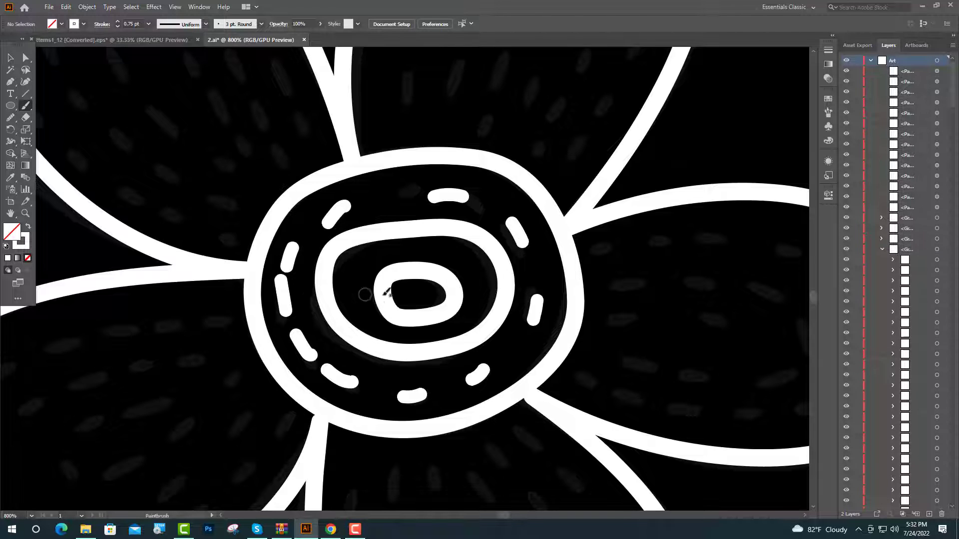
Paint the outer row of 0.5 pt dashes inside the flower's lower-left petal and begin its second row
scroll(380, 285, down, 2)
scroll(339, 308, up, 1)
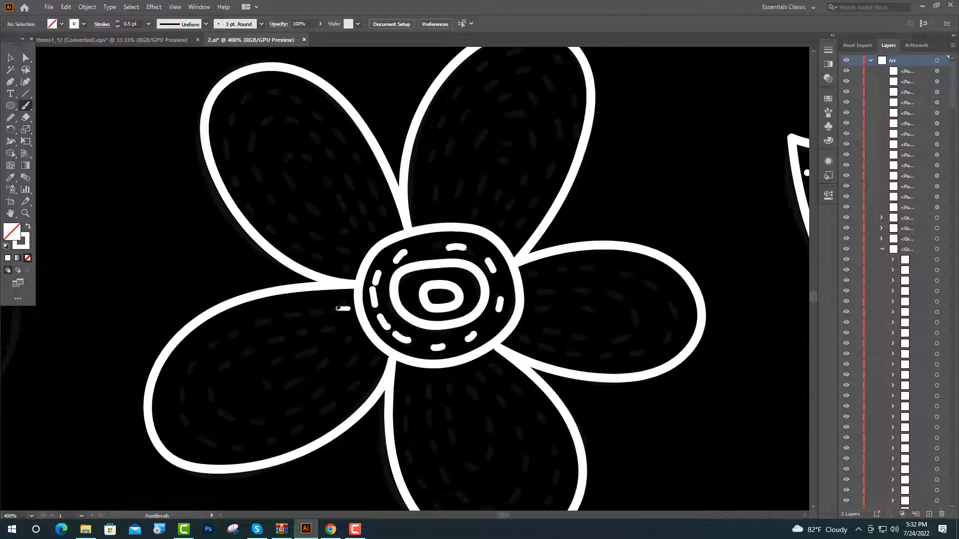
drag(338, 308, 228, 339)
drag(214, 342, 207, 352)
drag(195, 360, 191, 370)
drag(179, 387, 179, 403)
mouse_move(182, 418)
mouse_down()
mouse_move(210, 444)
mouse_move(300, 429)
mouse_up()
drag(233, 419, 214, 393)
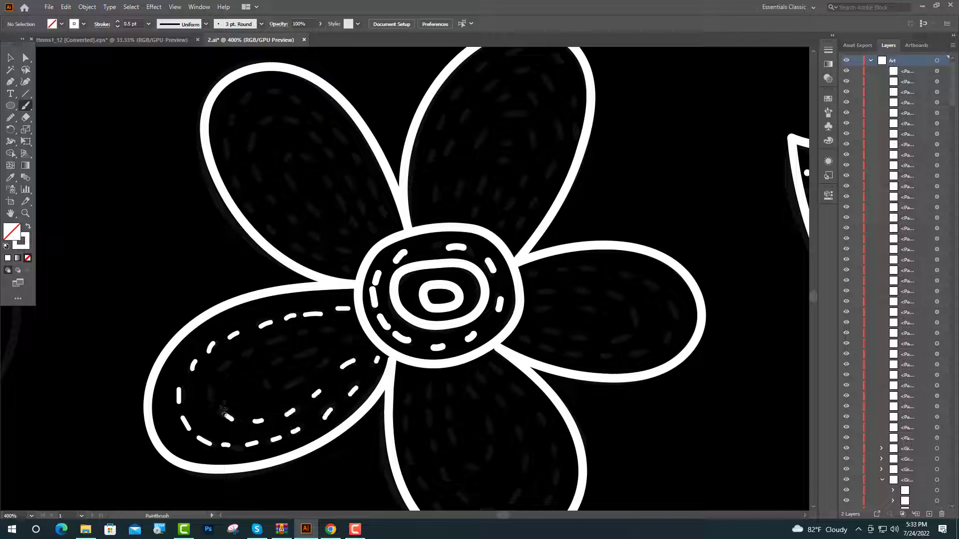
Continue the inner row of dashes along the upper side of the flower's lower-left petal
drag(221, 370, 279, 340)
drag(294, 334, 305, 331)
drag(320, 328, 329, 328)
drag(341, 331, 350, 332)
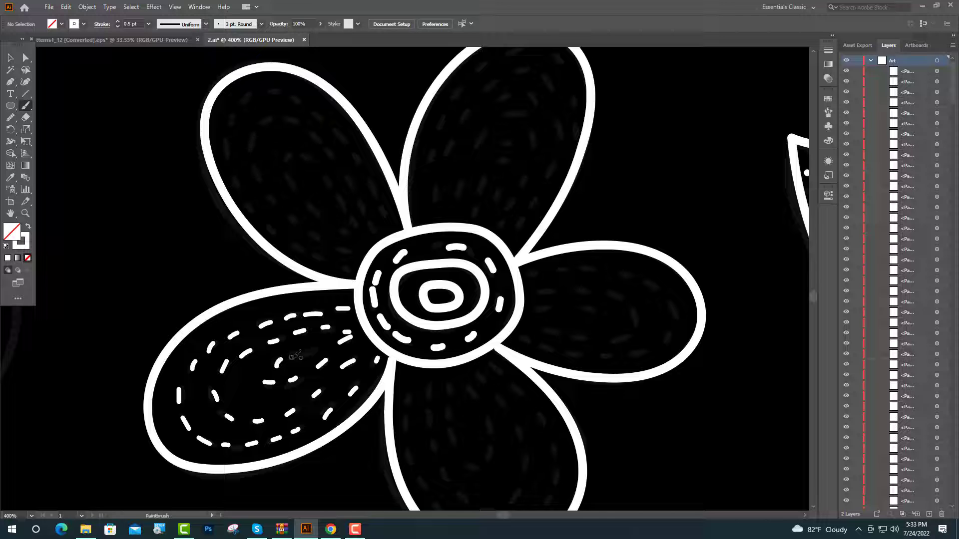
Expand the appearance of the whole flower and merge its shapes into one group
scroll(325, 354, down, 5)
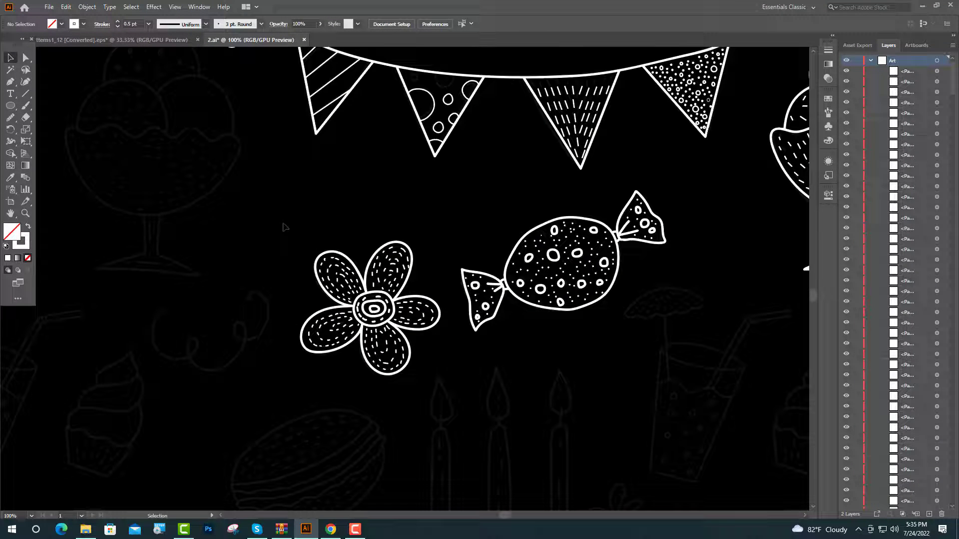
drag(283, 222, 451, 414)
scroll(386, 318, up, 3)
click(95, 7)
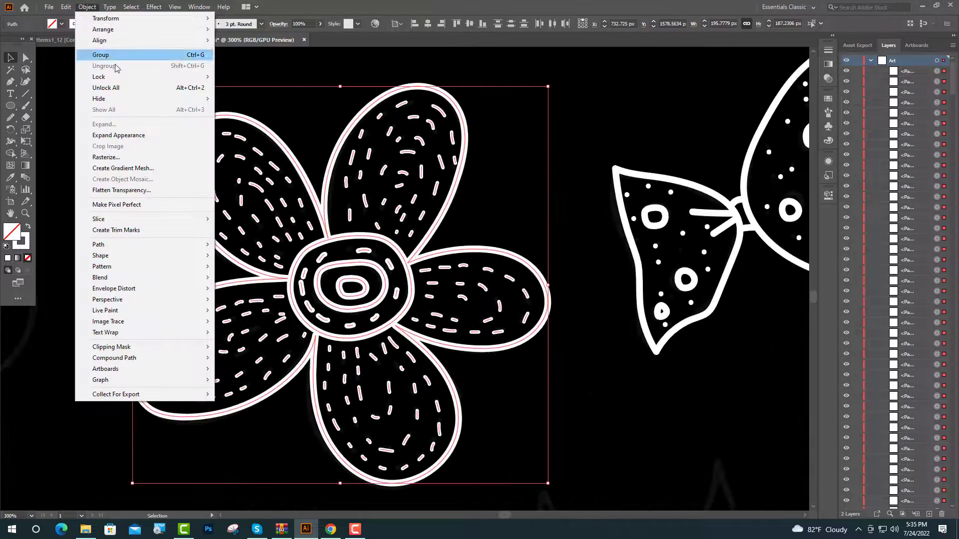
click(115, 135)
click(826, 196)
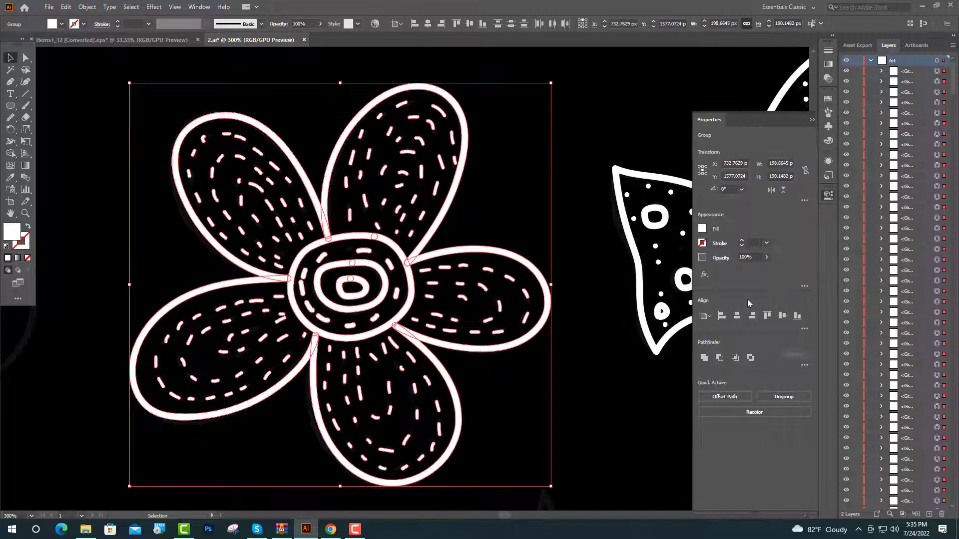
click(812, 119)
click(582, 364)
Paint the curly swirl beside the flower as one looping 1 pt stroke
scroll(582, 365, down, 4)
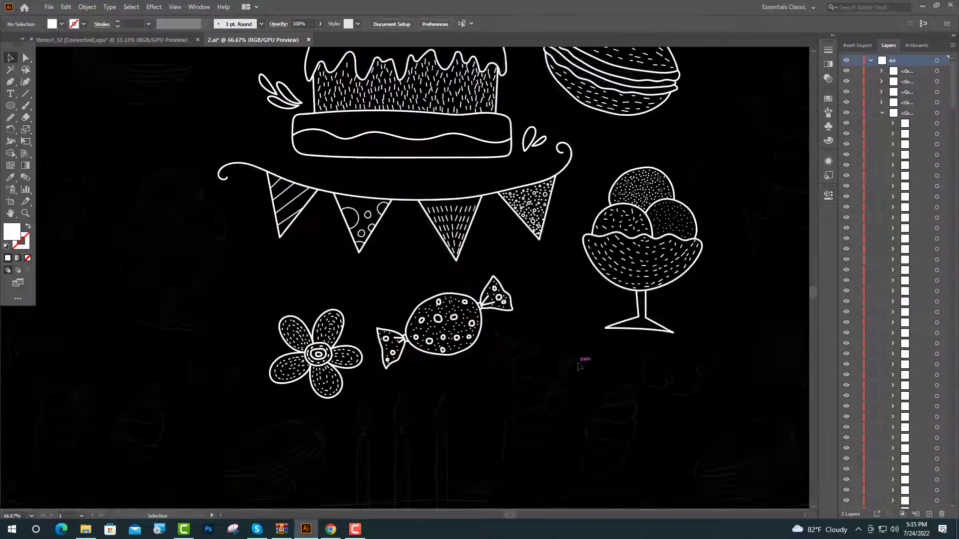
scroll(580, 365, up, 5)
scroll(633, 305, up, 1)
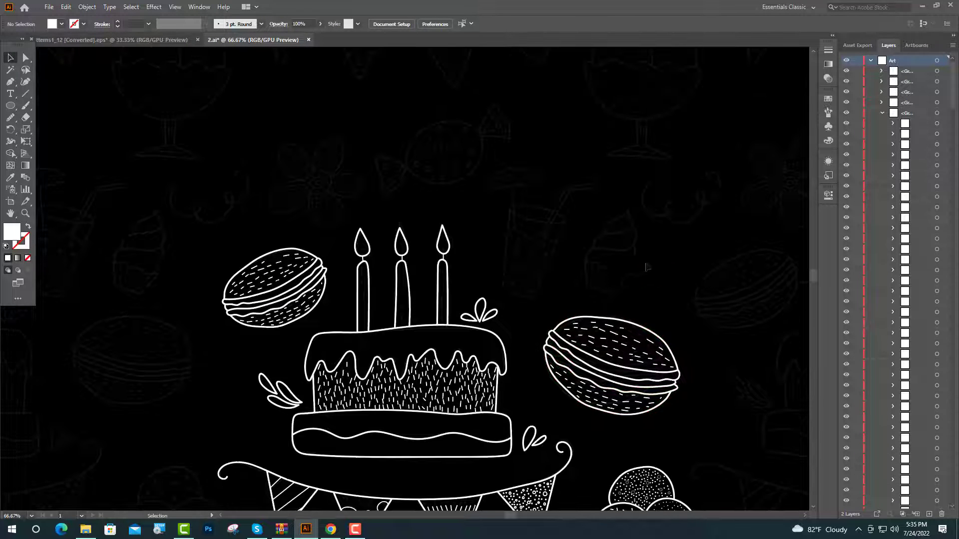
scroll(645, 268, down, 4)
scroll(307, 388, up, 1)
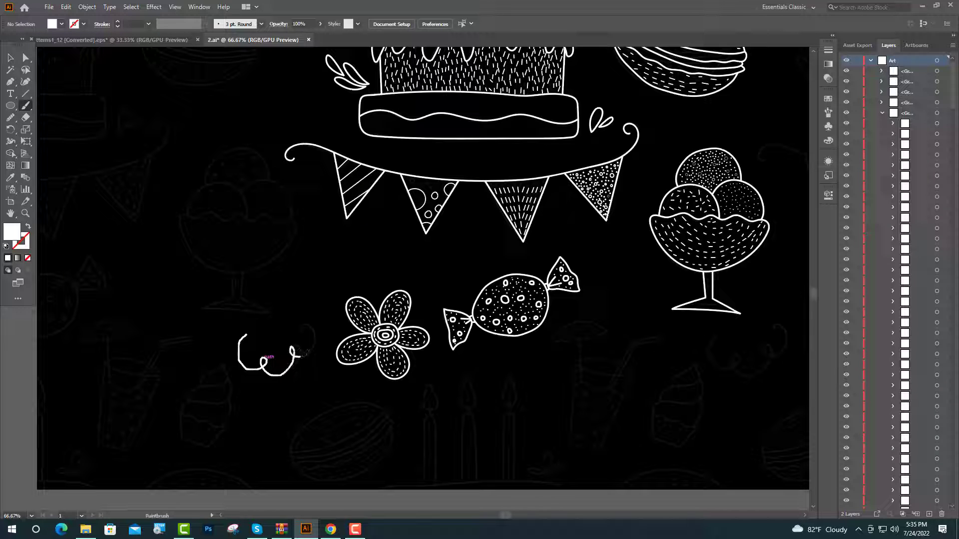
drag(307, 322, 308, 325)
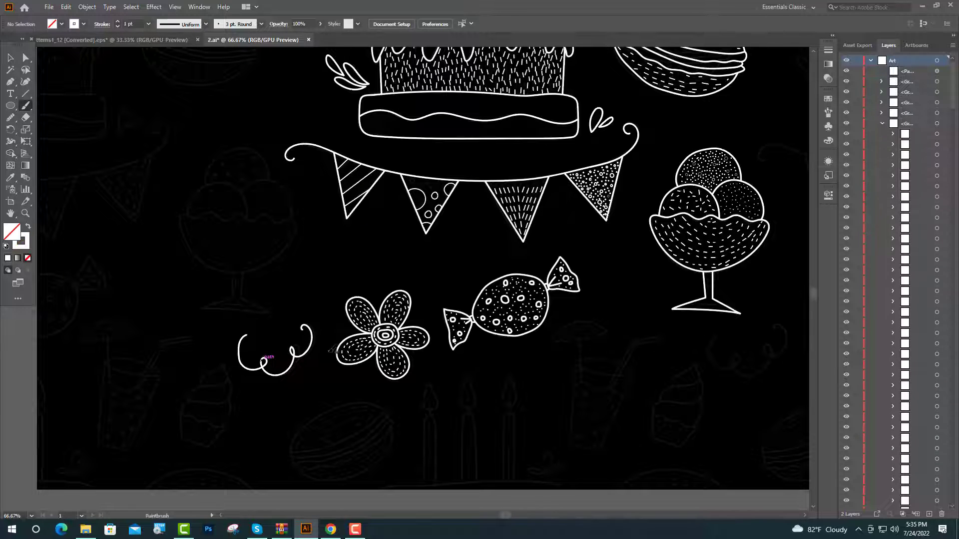
Move the swirl onto its matching sketch below the ice cream bowl and expand its appearance
scroll(287, 372, down, 1)
click(11, 59)
drag(308, 414, 662, 413)
scroll(649, 399, up, 1)
click(83, 7)
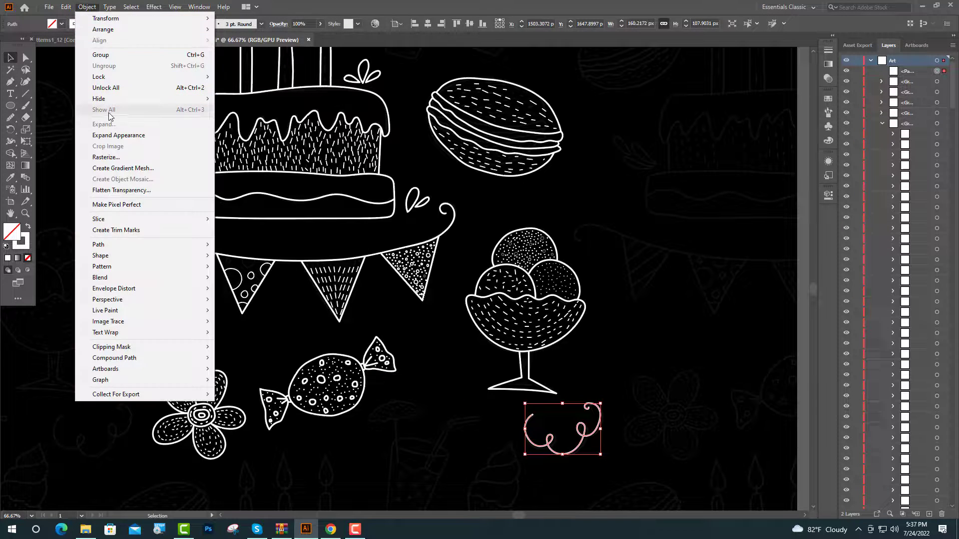
click(100, 133)
click(514, 398)
Paint the oval rim of the drink glass sketched above the cake with the Paintbrush
scroll(514, 398, down, 2)
drag(540, 312, 377, 444)
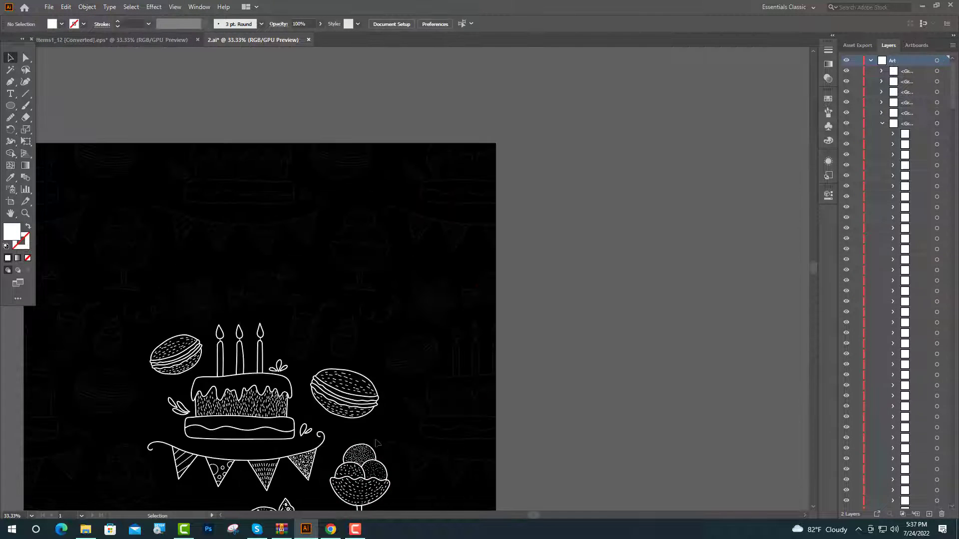
scroll(302, 328, up, 2)
click(25, 105)
scroll(232, 271, up, 2)
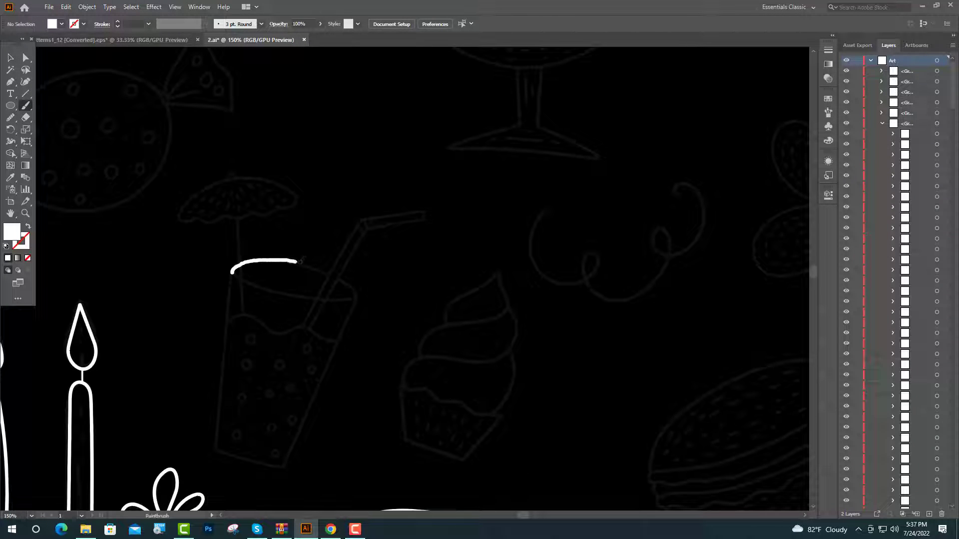
mouse_move(327, 268)
mouse_down()
mouse_move(275, 300)
mouse_move(232, 272)
mouse_up()
Draw the two straight sides of the drink glass from its rim to the base corners with the Pen tool
click(26, 57)
scroll(226, 361, up, 2)
click(10, 83)
scroll(235, 188, down, 3)
click(236, 80)
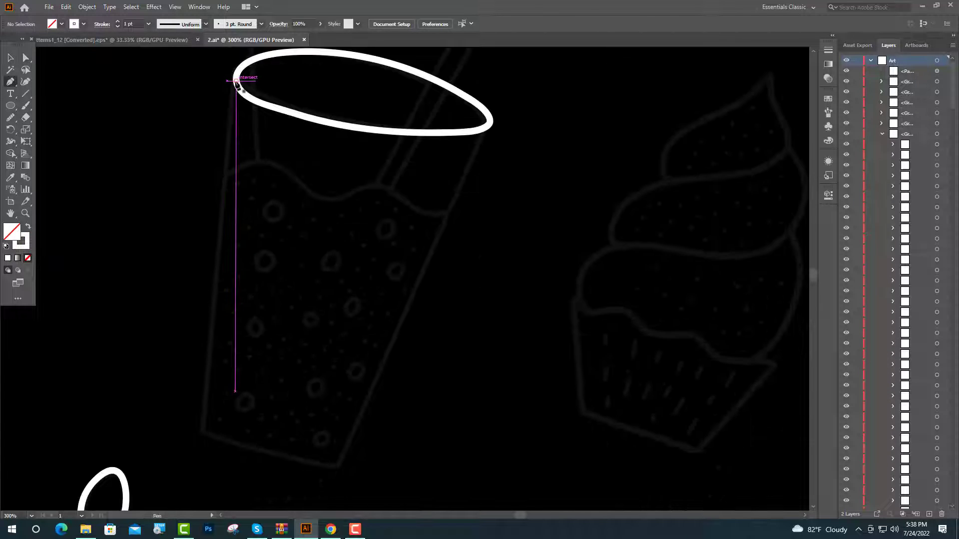
click(203, 437)
key(Escape)
click(489, 122)
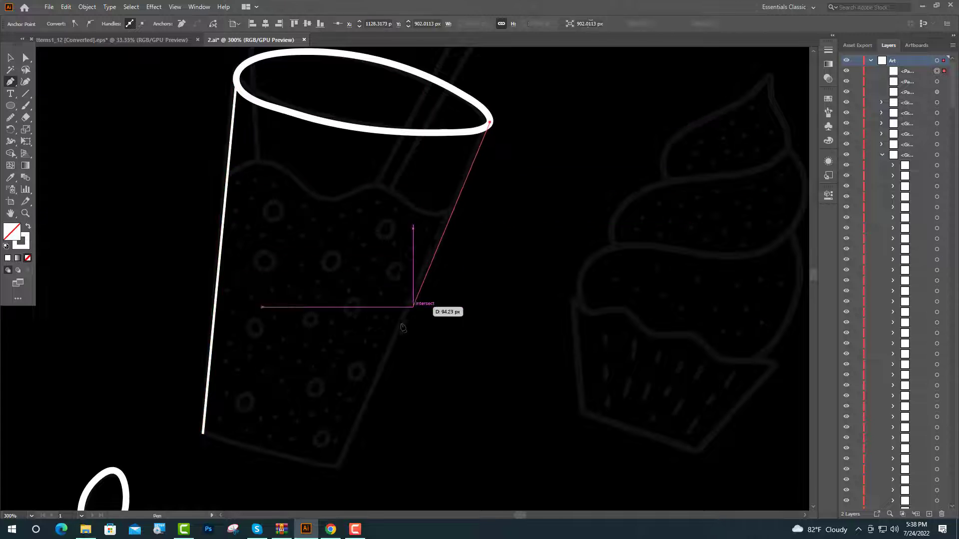
click(338, 466)
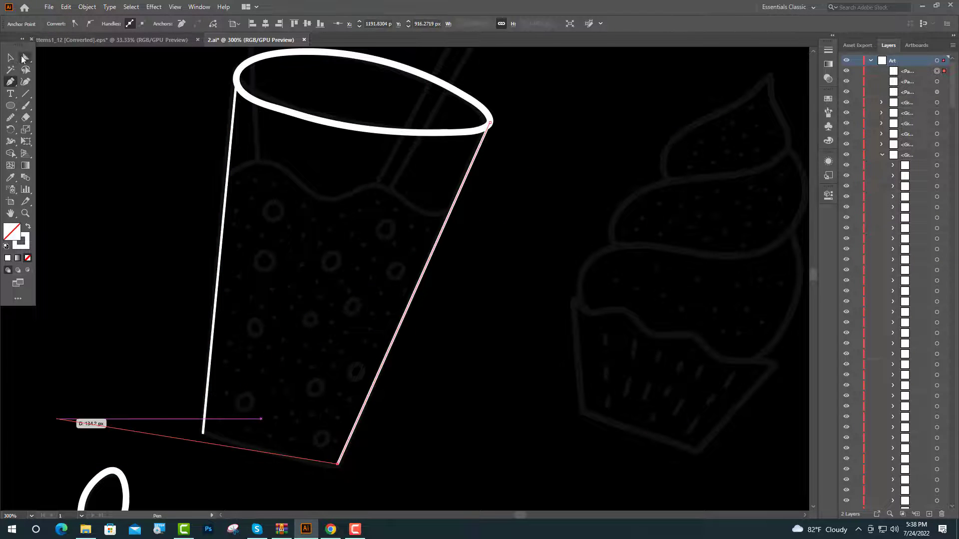
Apply the 3 pt. Round brush to the two straight sides of the drink glass
click(11, 57)
key(ctrl+1)
click(828, 112)
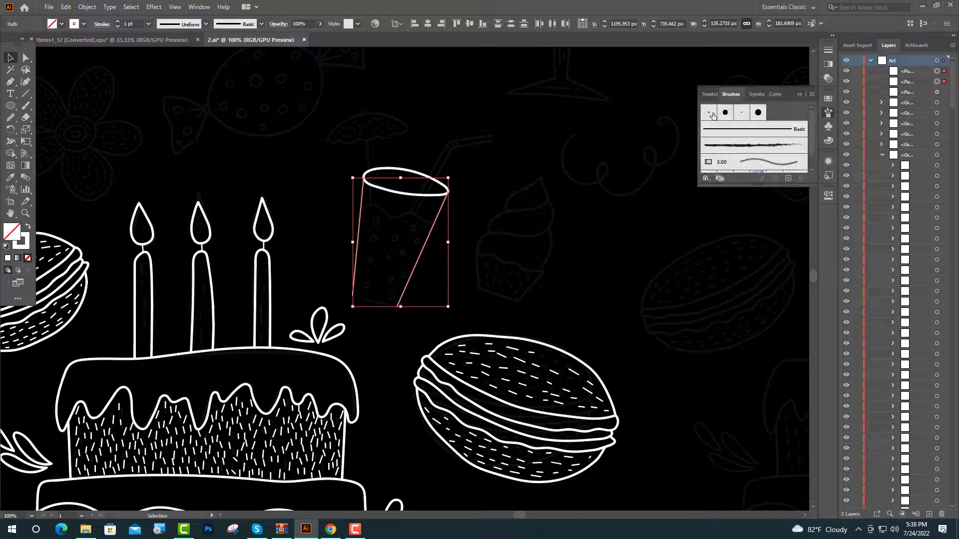
click(712, 116)
click(798, 95)
click(465, 230)
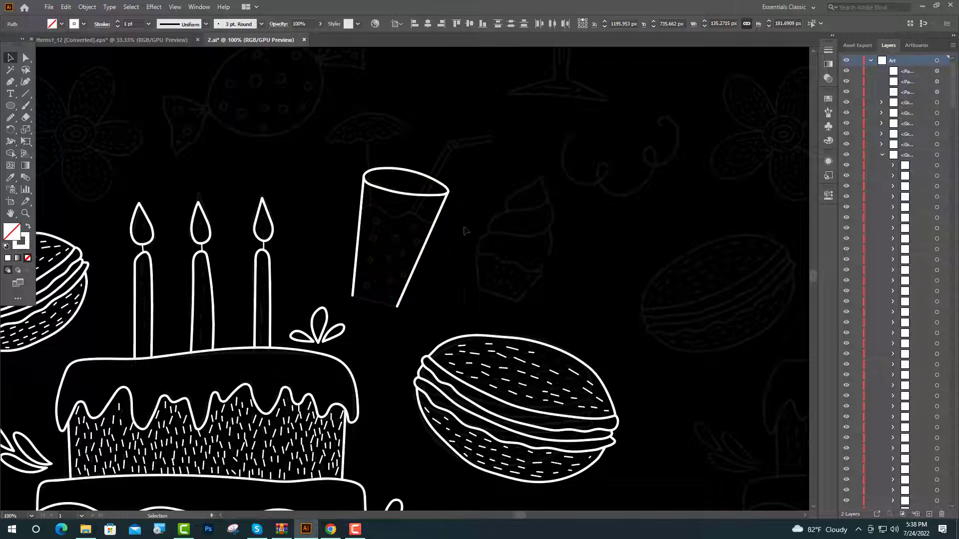
Draw the slightly curved base of the glass between its two bottom corners with the Pen tool
scroll(391, 212, up, 2)
click(10, 82)
scroll(374, 410, up, 3)
click(193, 323)
drag(460, 387, 560, 393)
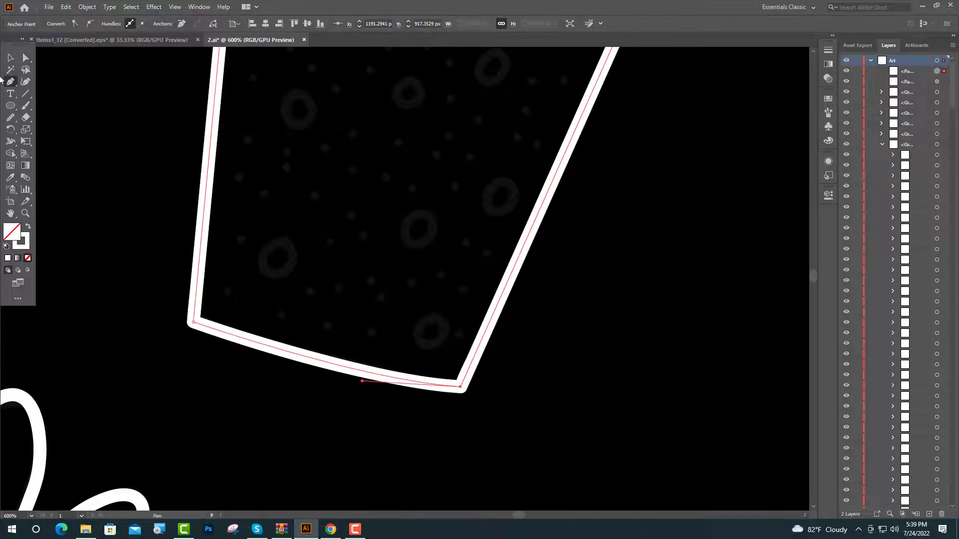
ctrl+click(559, 389)
Draw the cocktail umbrella's stick as a straight Pen line from under the canopy to the drink's surface
scroll(449, 324, down, 3)
click(119, 175)
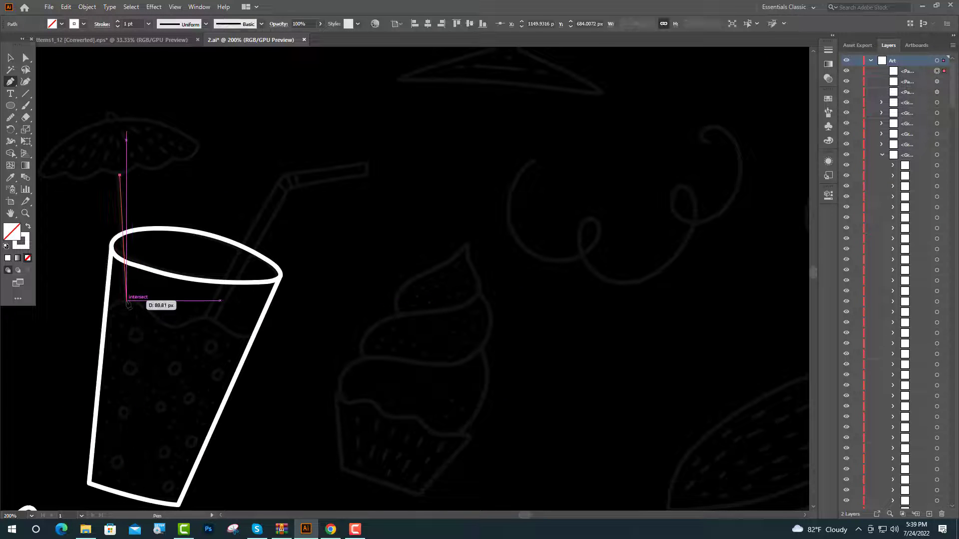
click(127, 302)
Paint the wavy surface of the drink from one side of the glass to the other with the Paintbrush
key(ctrl+plus)
key(b)
key(ctrl+plus)
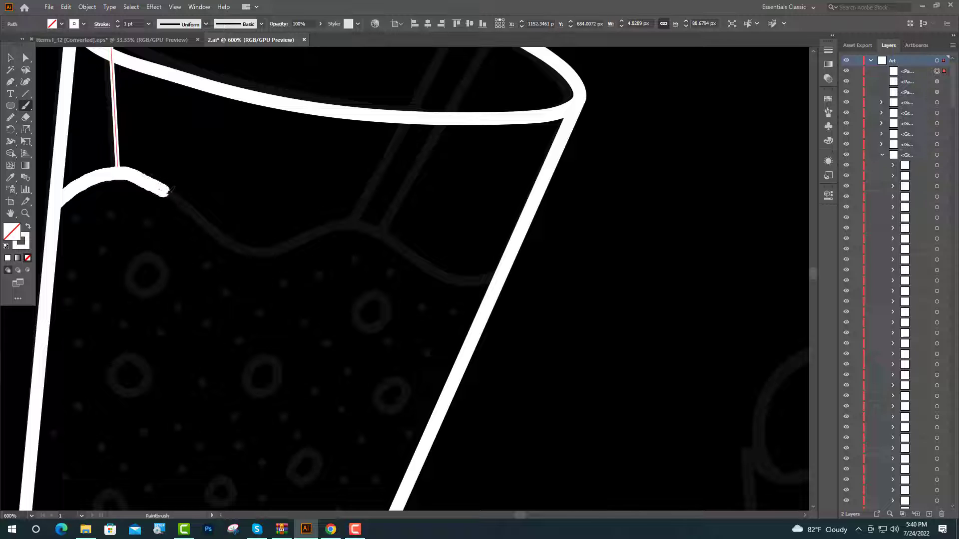
drag(186, 200, 369, 221)
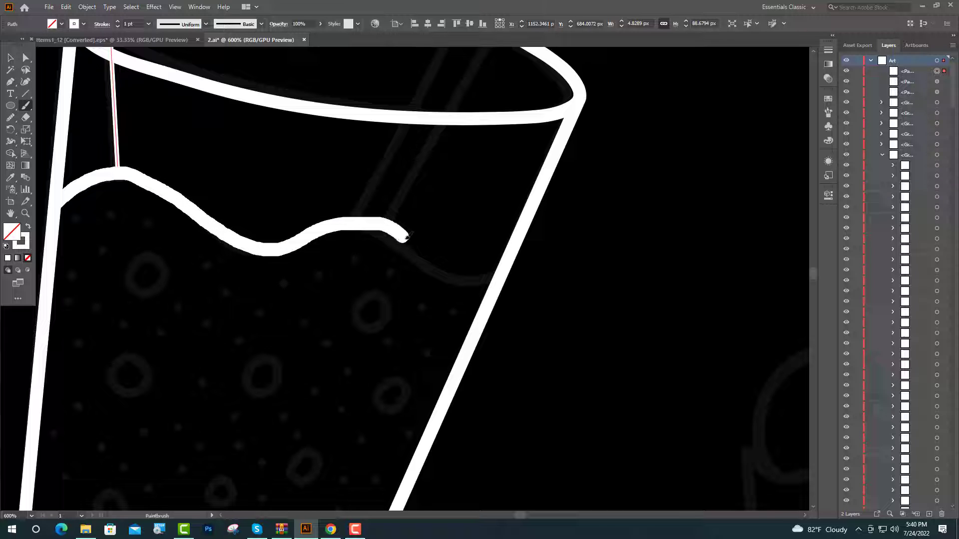
drag(424, 255, 446, 270)
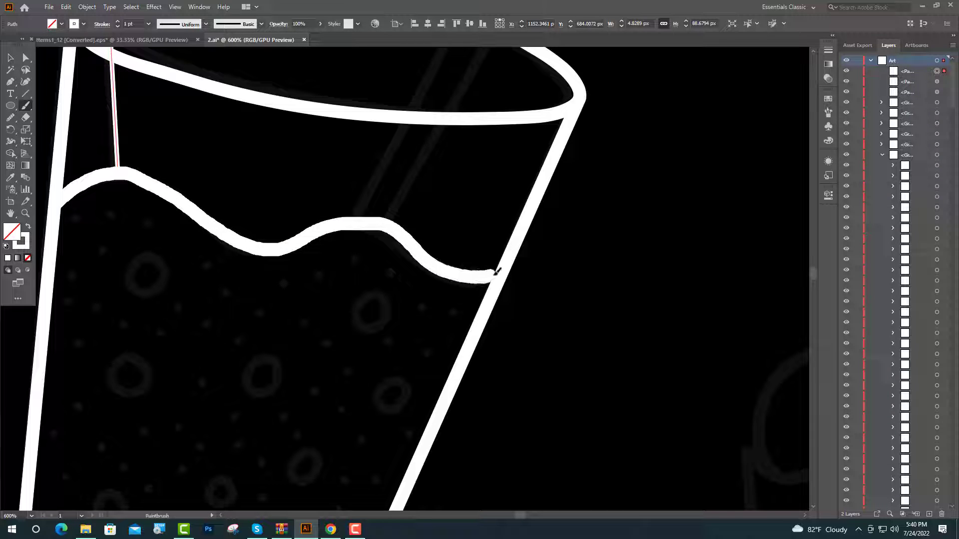
drag(494, 273, 500, 272)
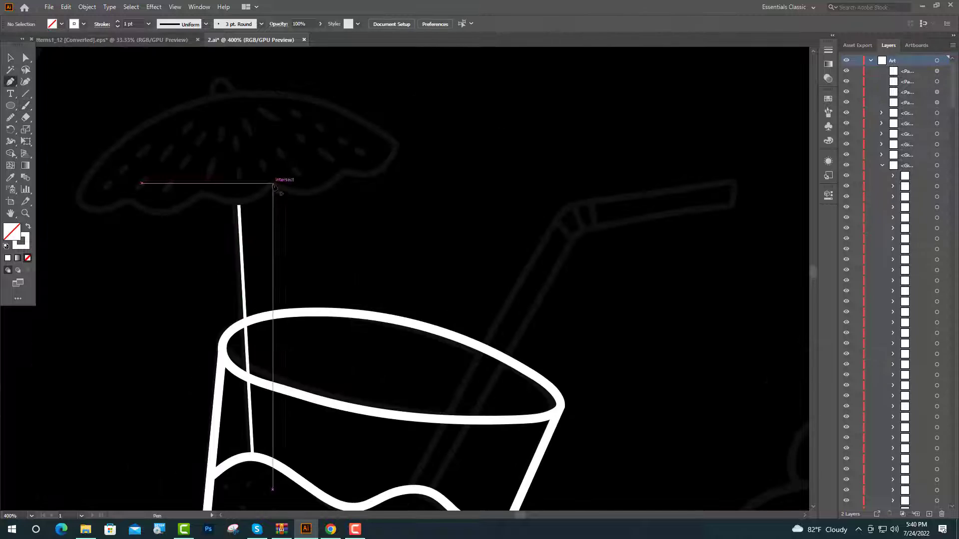
Draw the closed umbrella canopy with a domed top and scalloped lower edge with the Pen tool
click(272, 183)
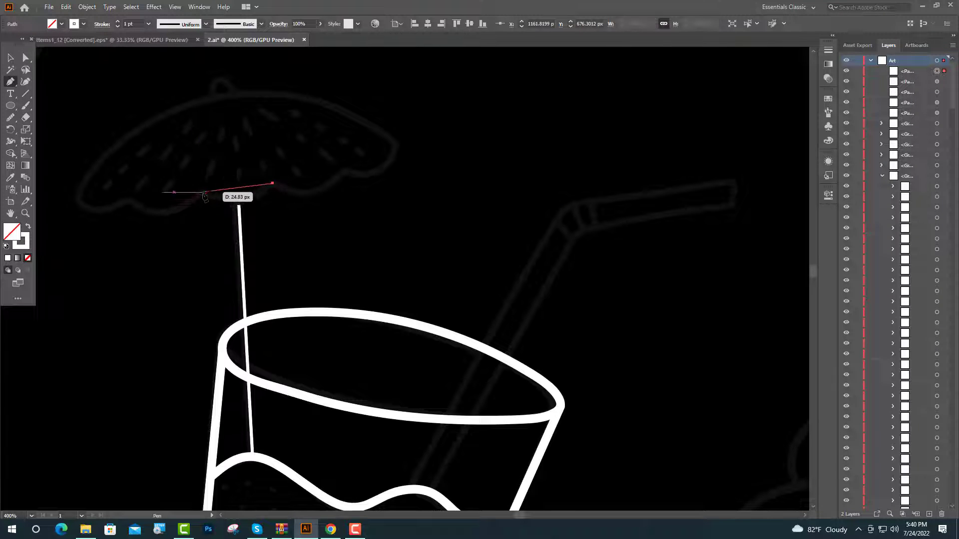
drag(204, 196, 85, 161)
drag(77, 199, 68, 167)
drag(399, 145, 566, 280)
scroll(403, 146, up, 2)
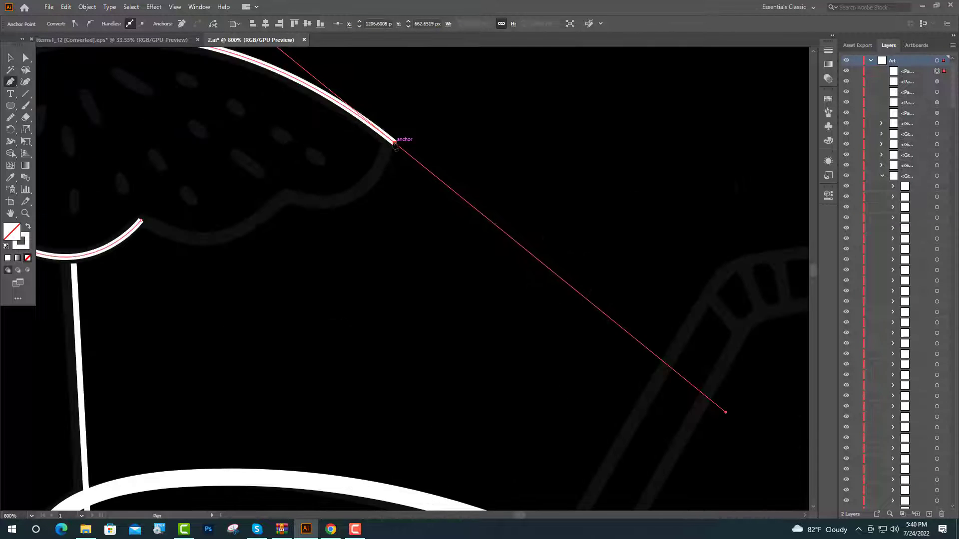
click(395, 143)
drag(287, 196, 205, 177)
drag(140, 220, 69, 170)
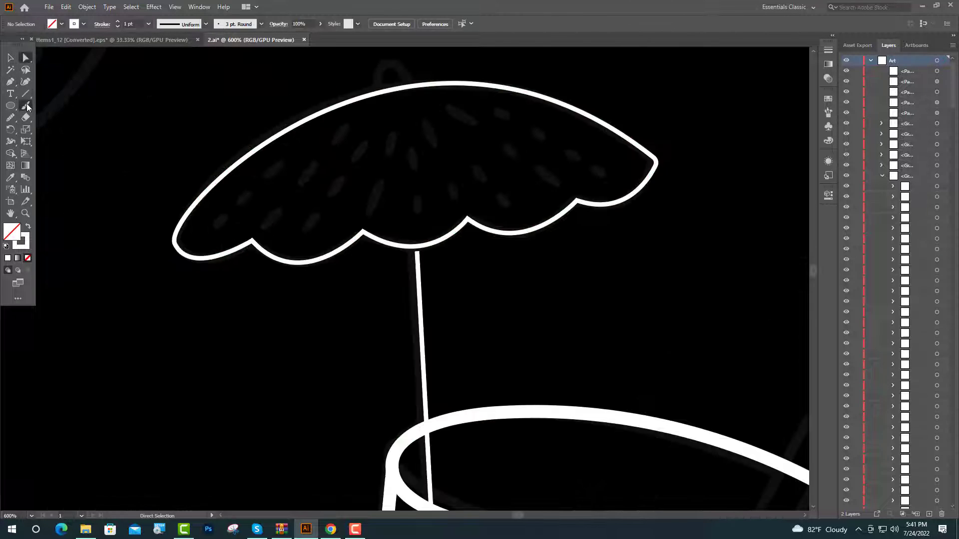
Paint short radiating 1 pt dashes across the umbrella canopy with the Paintbrush, following the sketch
click(26, 106)
drag(279, 162, 229, 206)
drag(214, 220, 202, 234)
drag(347, 131, 265, 222)
drag(312, 211, 306, 228)
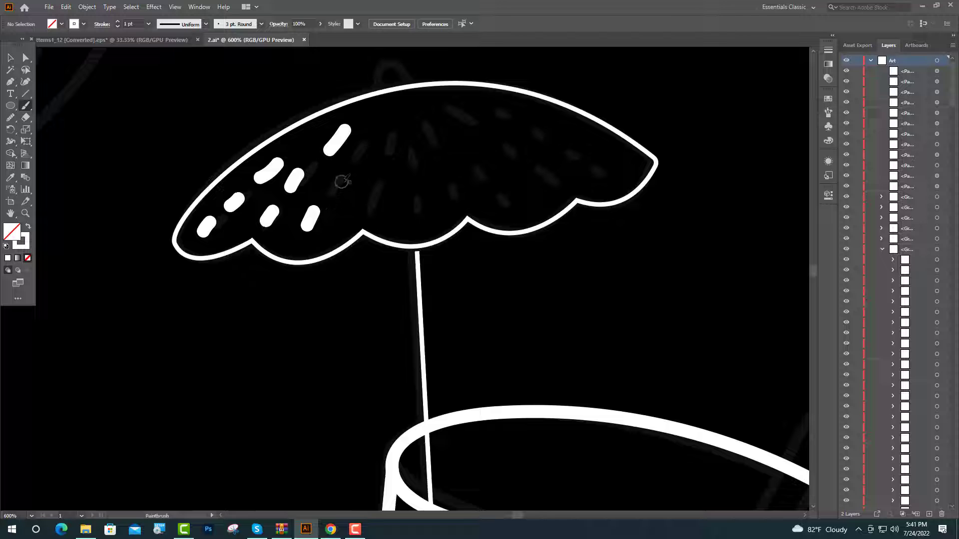
drag(341, 182, 333, 193)
drag(365, 145, 361, 152)
drag(361, 152, 355, 163)
drag(521, 123, 534, 133)
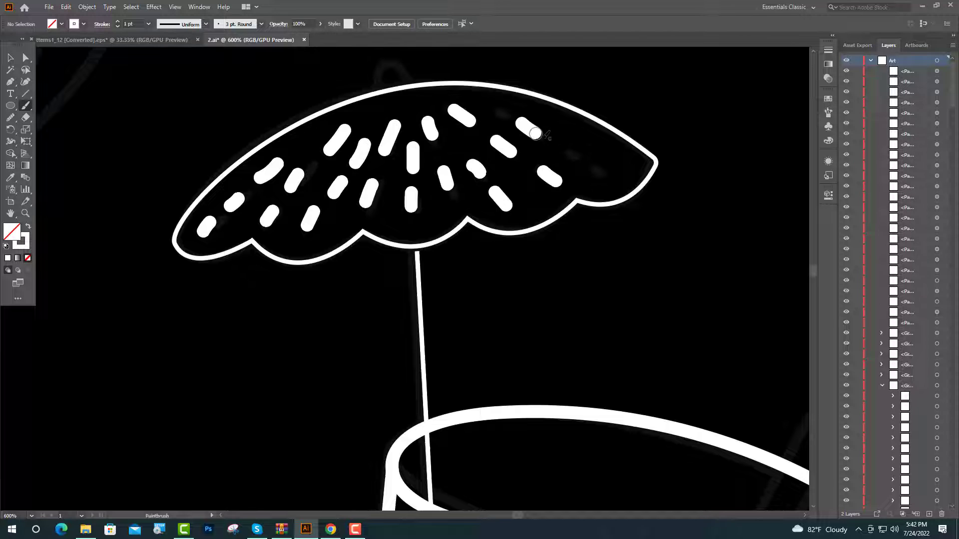
drag(561, 150, 604, 177)
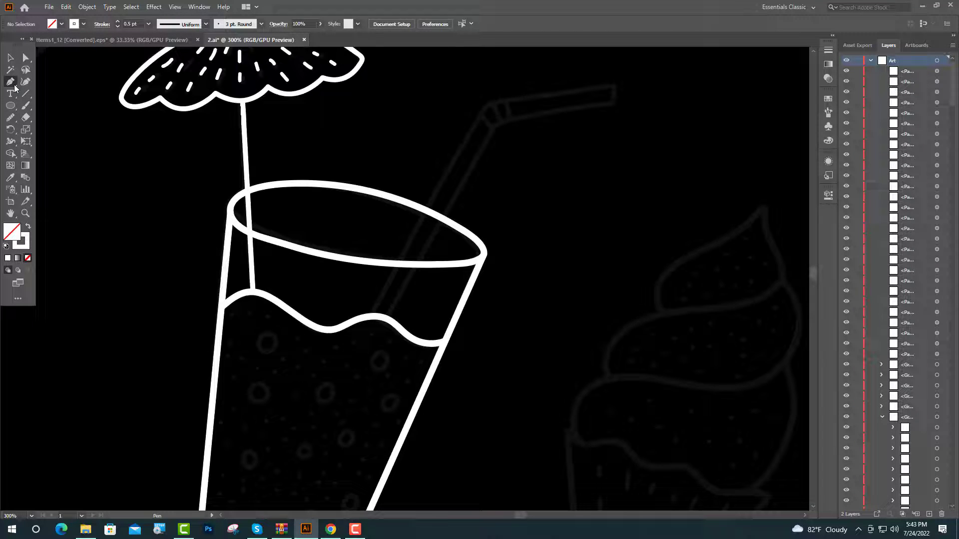
Draw the bent drinking straw's outline from the drink's surface with the Pen tool at 0.5 pt
scroll(387, 370, up, 3)
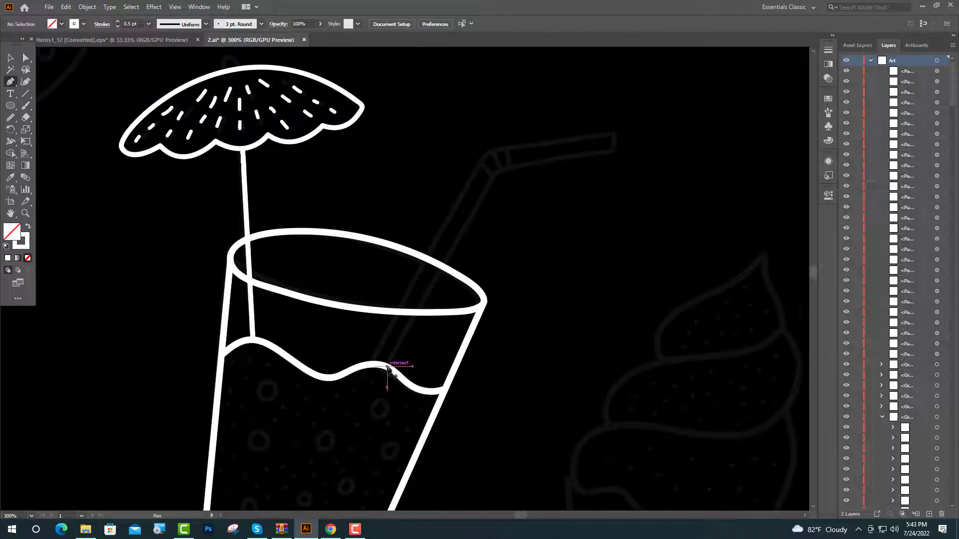
click(387, 367)
click(494, 170)
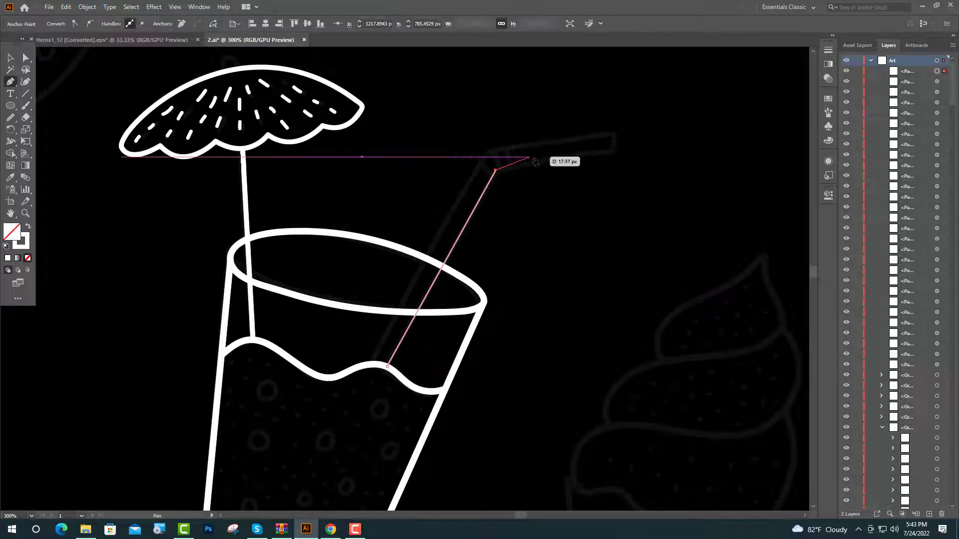
click(611, 151)
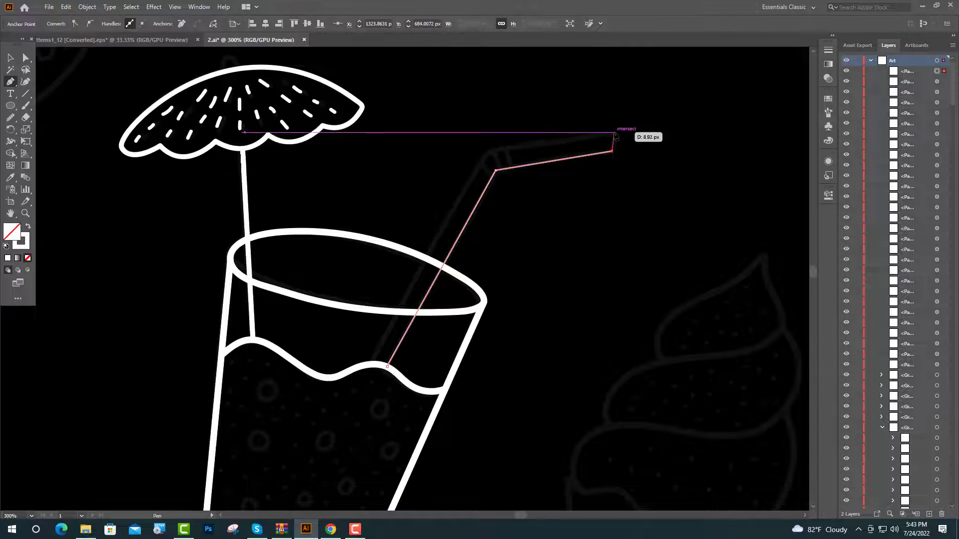
click(614, 133)
click(478, 154)
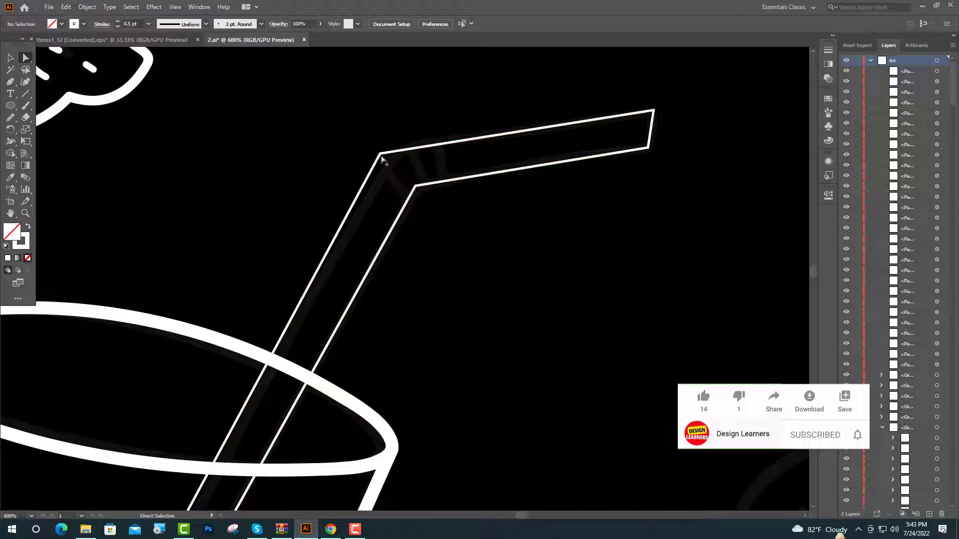
Round the outer and inner corners of the straw's bend
click(380, 156)
drag(385, 162, 395, 180)
click(440, 227)
key(ctrl+minus)
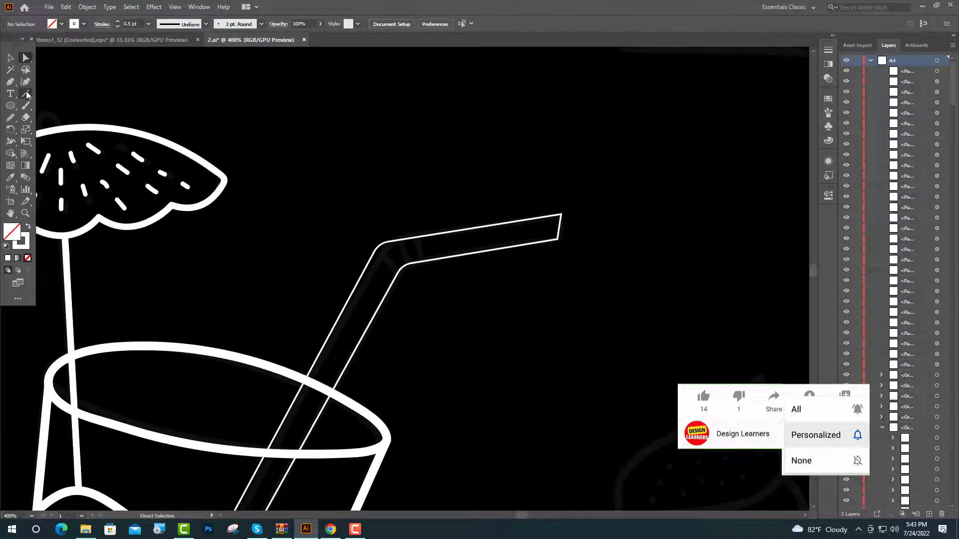
Draw three short lines across the straw's bend with the Line Segment tool
click(26, 93)
key(ctrl+plus)
drag(412, 194, 423, 239)
drag(376, 197, 394, 245)
drag(327, 217, 367, 273)
Apply the 3 pt. Round brush with a 0.75 pt stroke to the straw outline and its bend lines
key(v)
drag(436, 328, 246, 157)
key(ctrl+minus)
key(ctrl+minus)
key(ctrl+minus)
key(ctrl+minus)
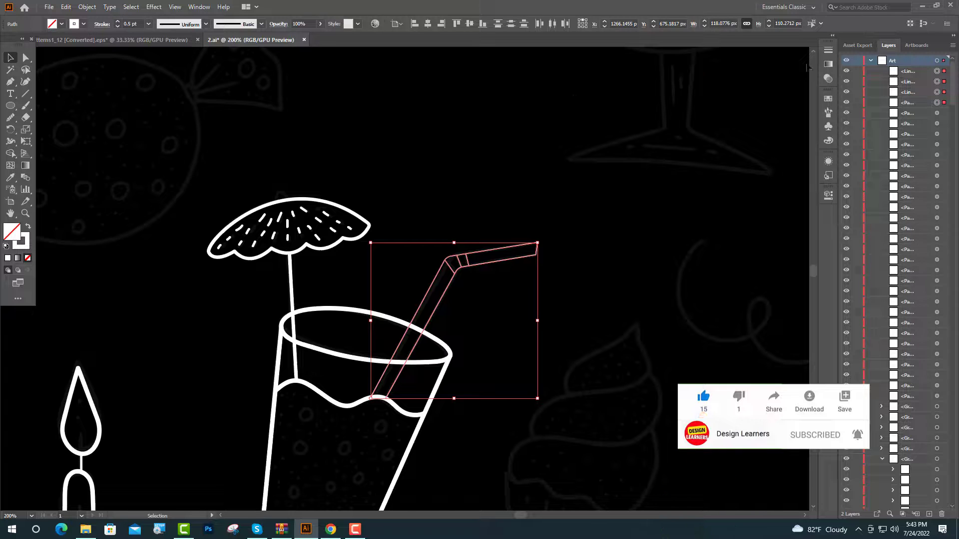
click(828, 114)
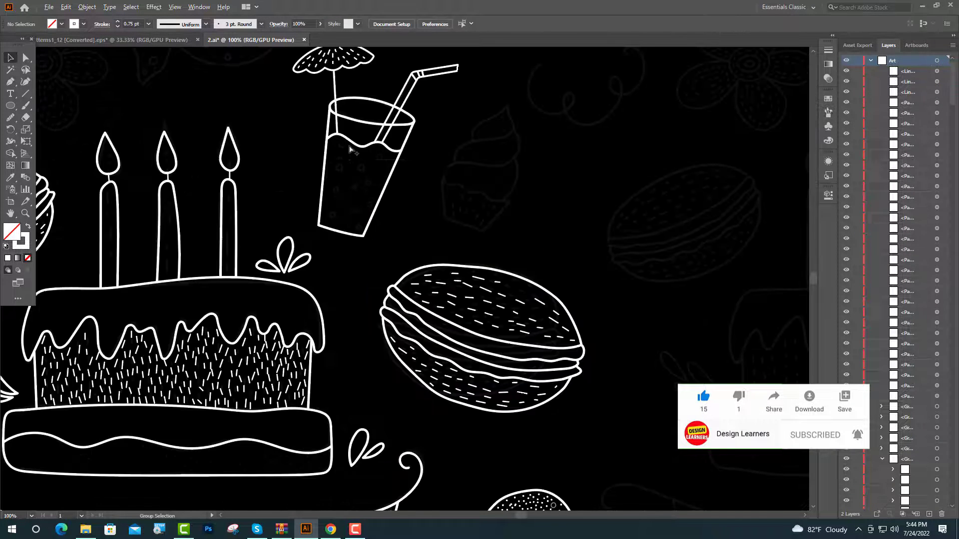
Paint the small bubble rings inside the drink with the Paintbrush at 0.75 pt, following the sketch
key(ctrl+plus)
key(ctrl+plus)
key(ctrl+plus)
key(ctrl+plus)
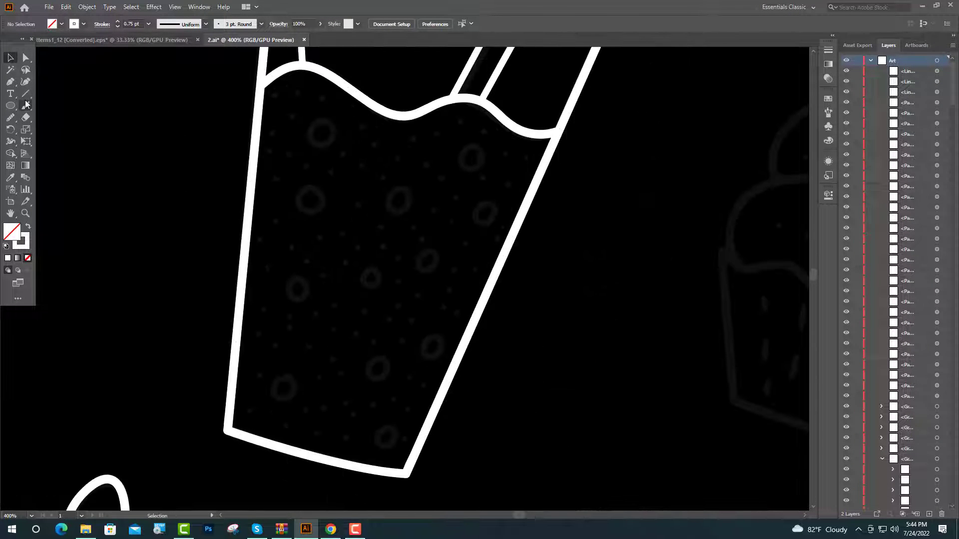
click(26, 105)
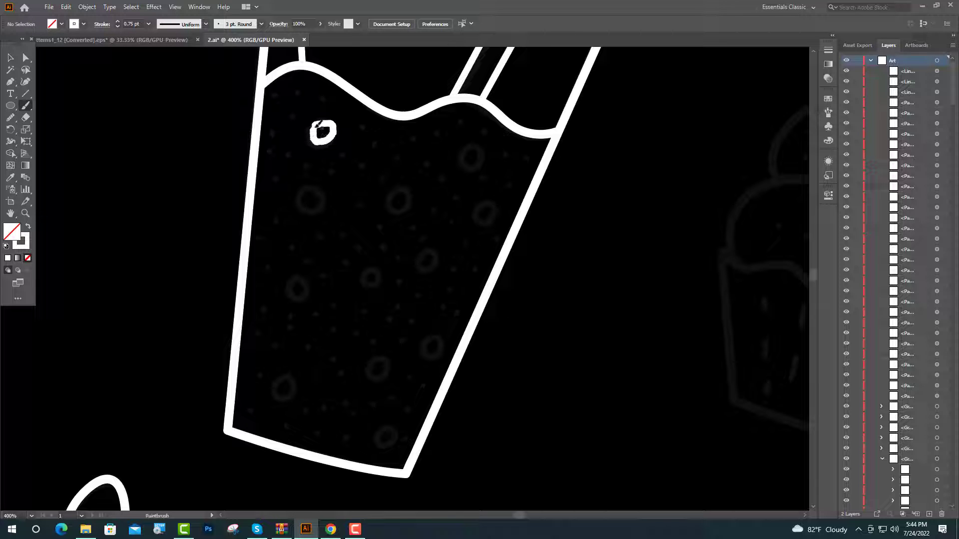
drag(320, 124, 320, 123)
drag(467, 148, 468, 148)
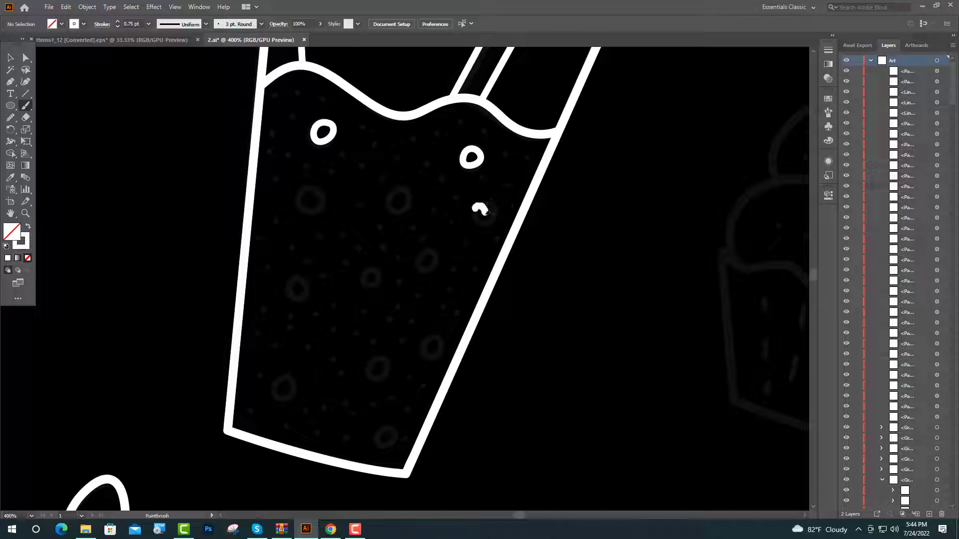
drag(477, 205, 477, 205)
drag(394, 195, 395, 193)
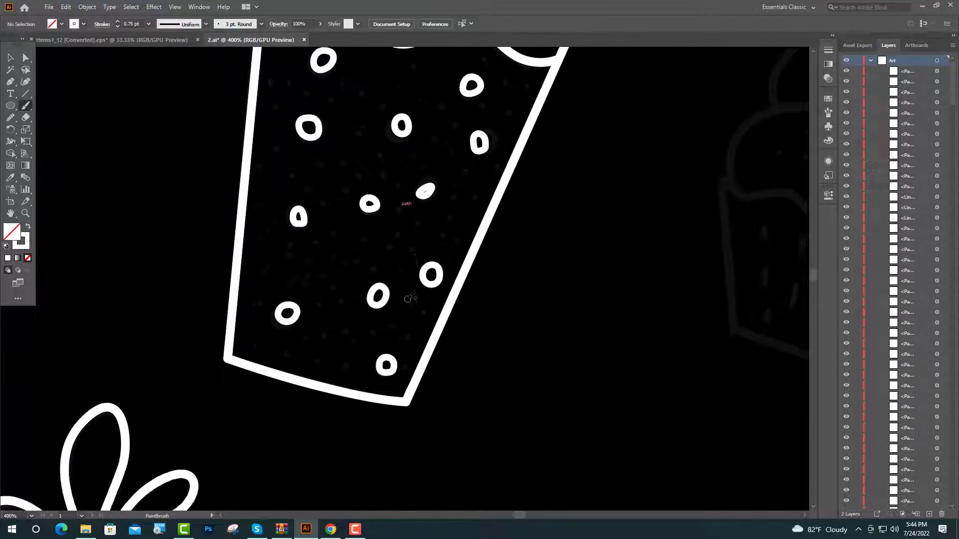
scroll(404, 280, up, 1)
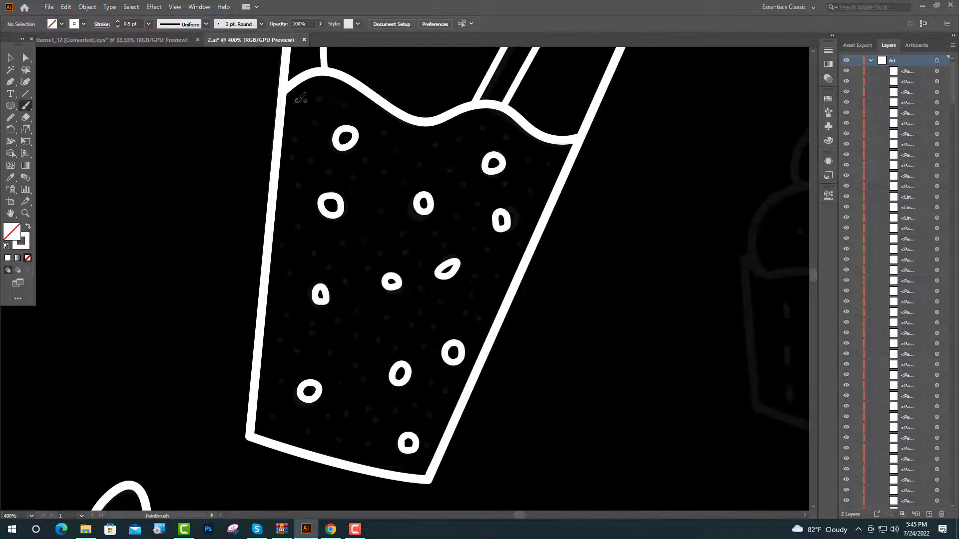
Fill the drink between the bubble rings with small scattered dots using the Paintbrush at 0.5 pt
click(297, 99)
click(317, 100)
click(339, 106)
click(382, 133)
scroll(451, 179, up, 1)
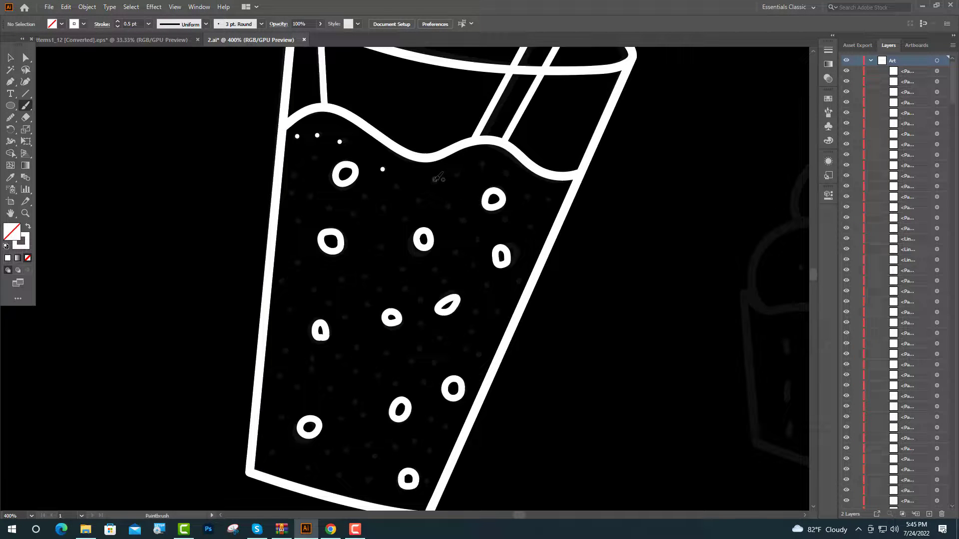
click(460, 176)
click(480, 164)
click(509, 175)
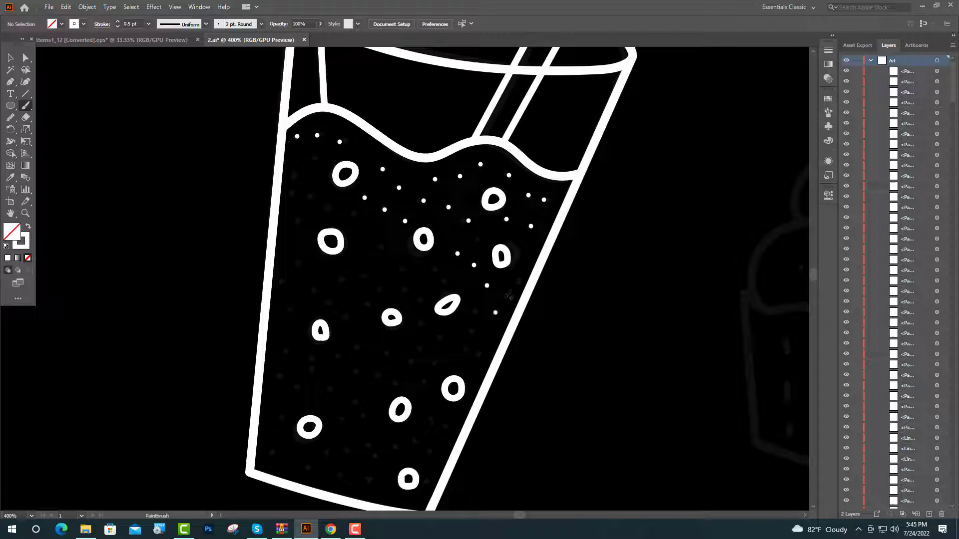
click(519, 280)
click(478, 239)
click(446, 283)
click(476, 309)
key(ctrl+1)
key(v)
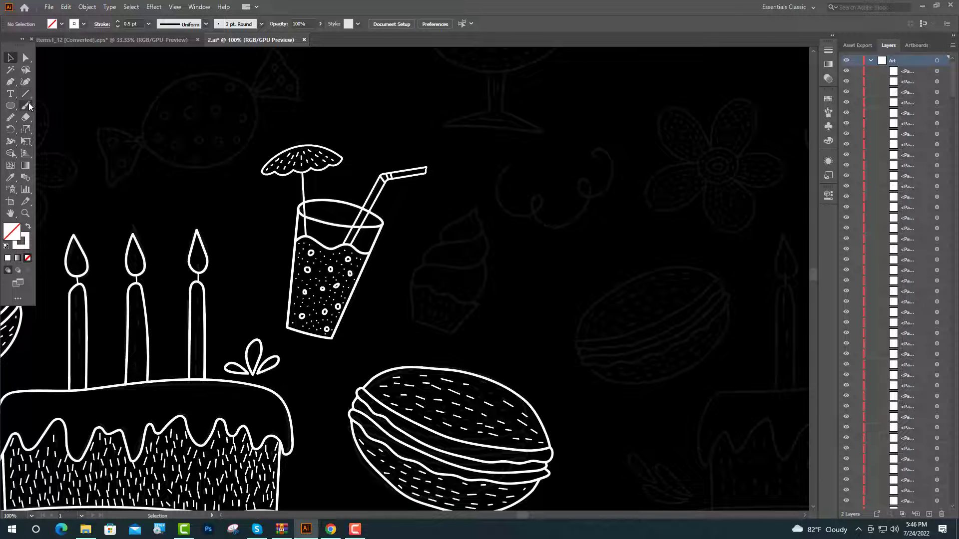
Paint the pointed top and middle tiers of the cupcake frosting beside the glass with the Paintbrush at 0.5 pt
click(25, 105)
scroll(485, 236, up, 2)
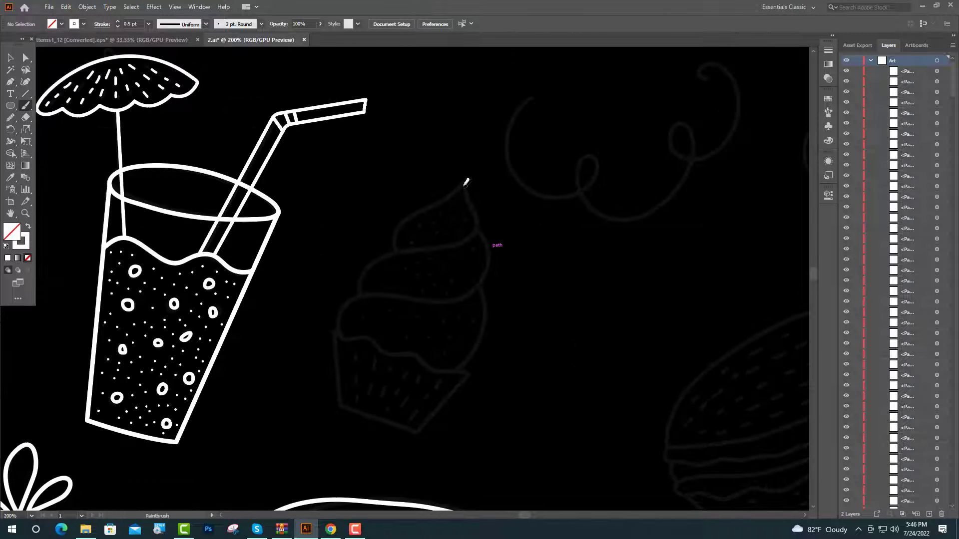
mouse_move(452, 195)
mouse_down()
mouse_move(391, 241)
mouse_move(394, 249)
mouse_up()
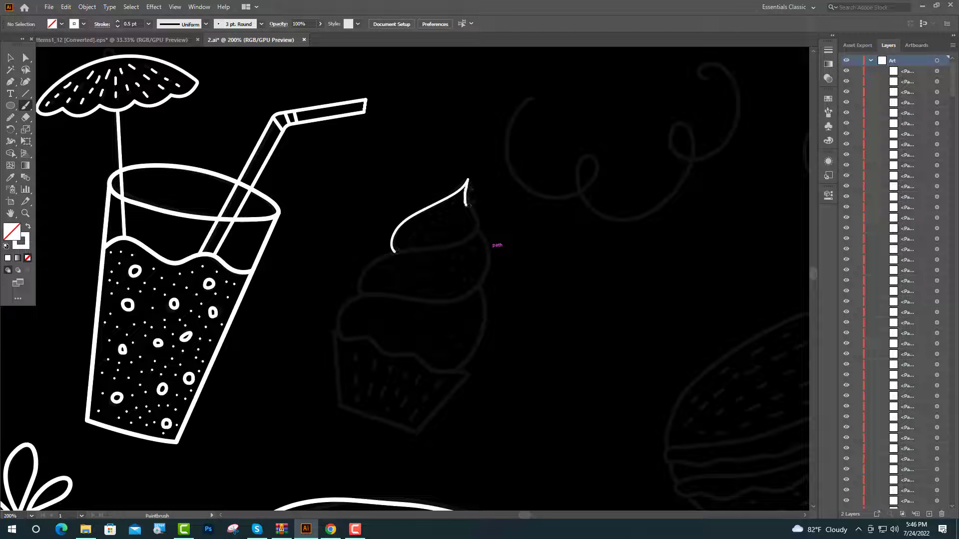
mouse_move(470, 234)
mouse_down()
mouse_move(395, 252)
mouse_move(363, 293)
mouse_up()
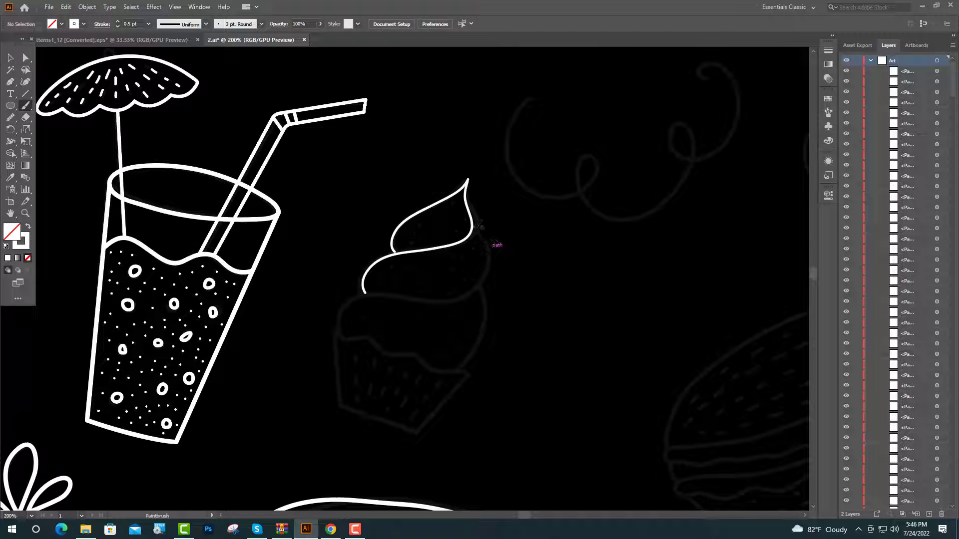
drag(480, 238, 398, 298)
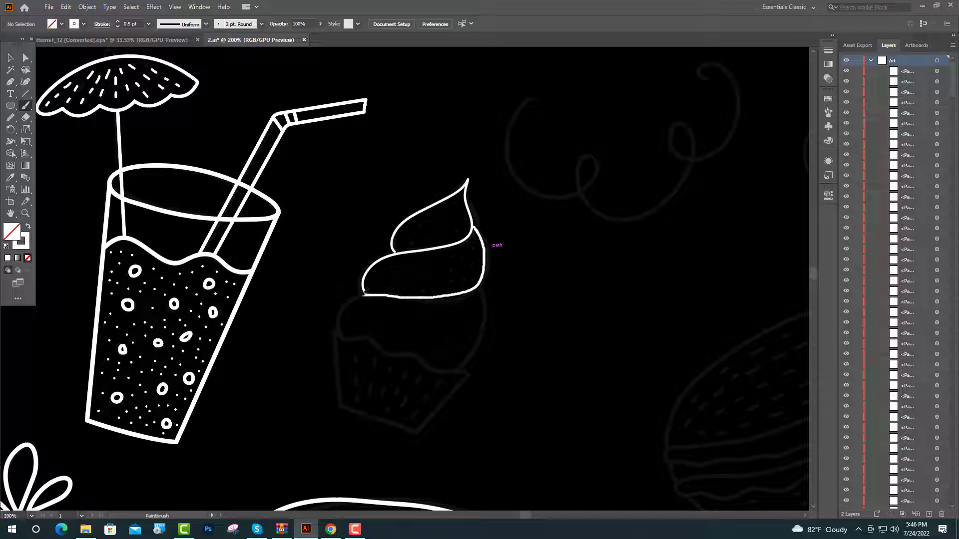
Paint the two curved sides of the lowest frosting tier down to the cupcake wrapper
drag(338, 321, 342, 337)
scroll(476, 260, down, 1)
drag(478, 250, 483, 265)
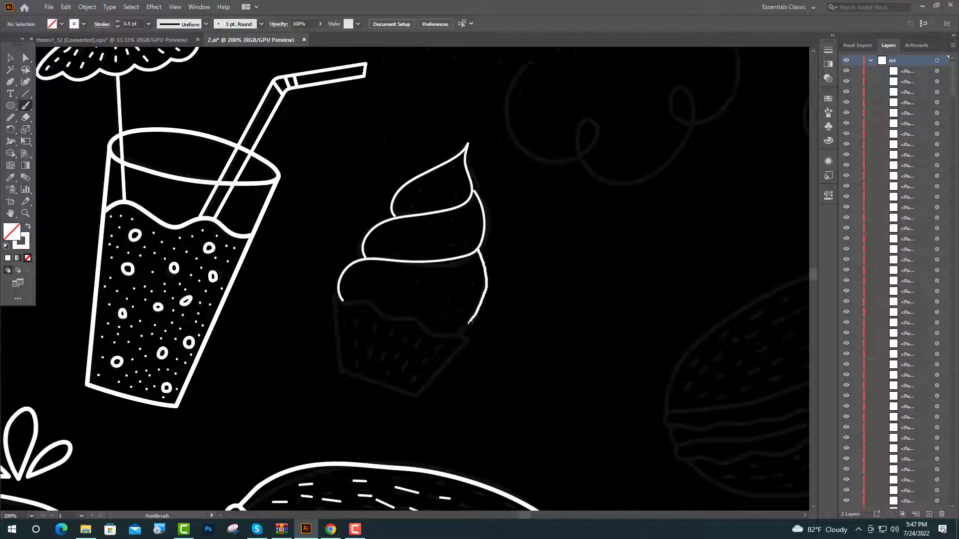
drag(470, 323, 452, 335)
Draw the cupcake wrapper's two sides and base with the Pen tool as one open straight-segment path along the sketch
scroll(370, 437, up, 2)
click(10, 82)
click(299, 149)
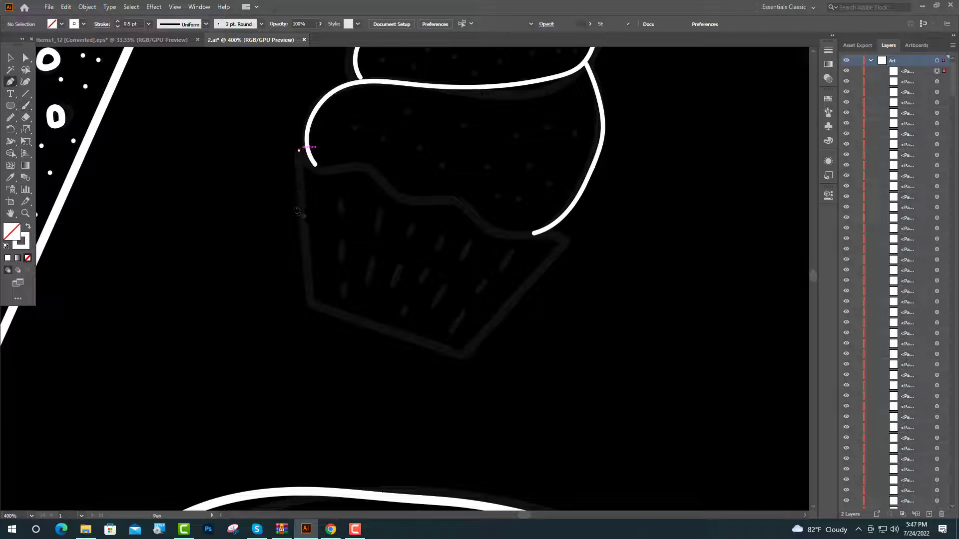
click(311, 303)
click(461, 355)
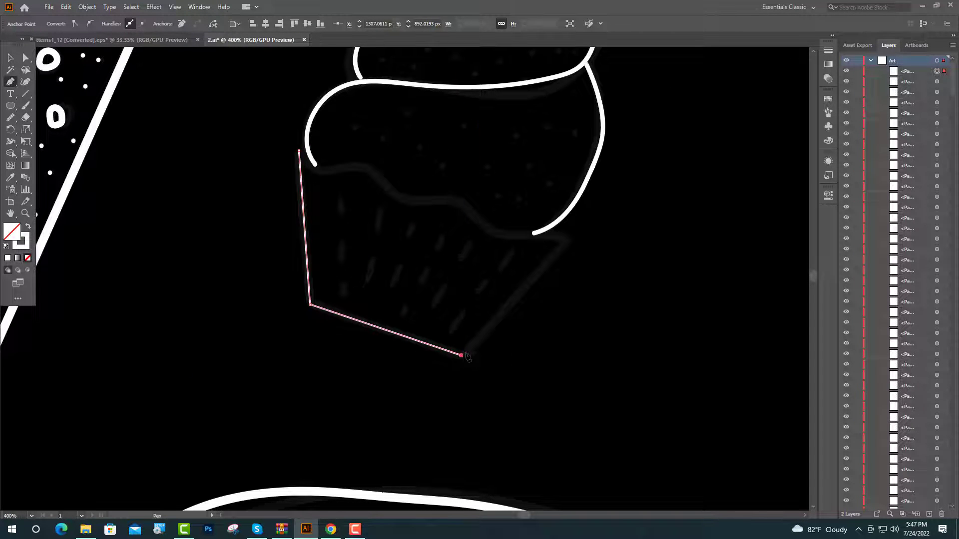
click(568, 241)
key(v)
click(376, 99)
Paint the wavy upper edge of the cupcake wrapper with the Paintbrush, joining the tops of its two sides
scroll(376, 98, up, 1)
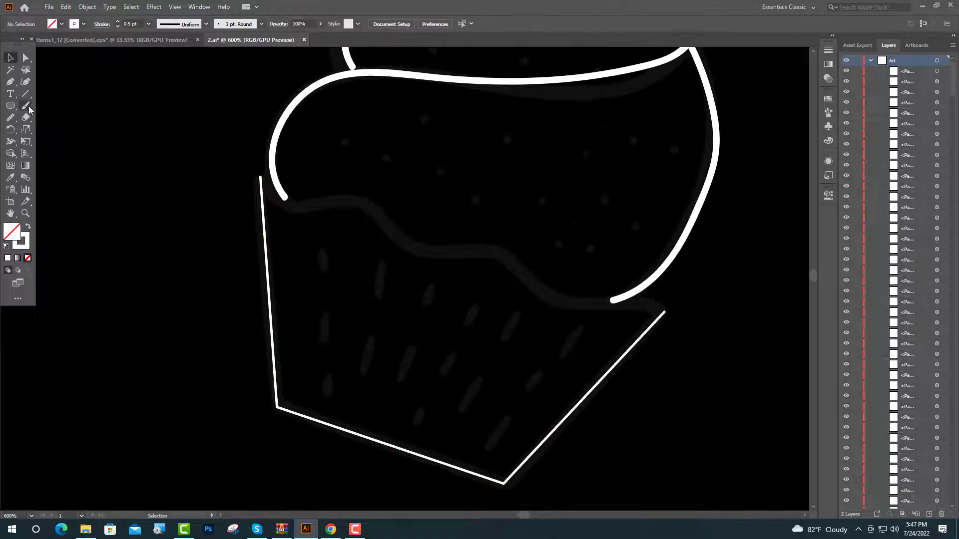
click(26, 106)
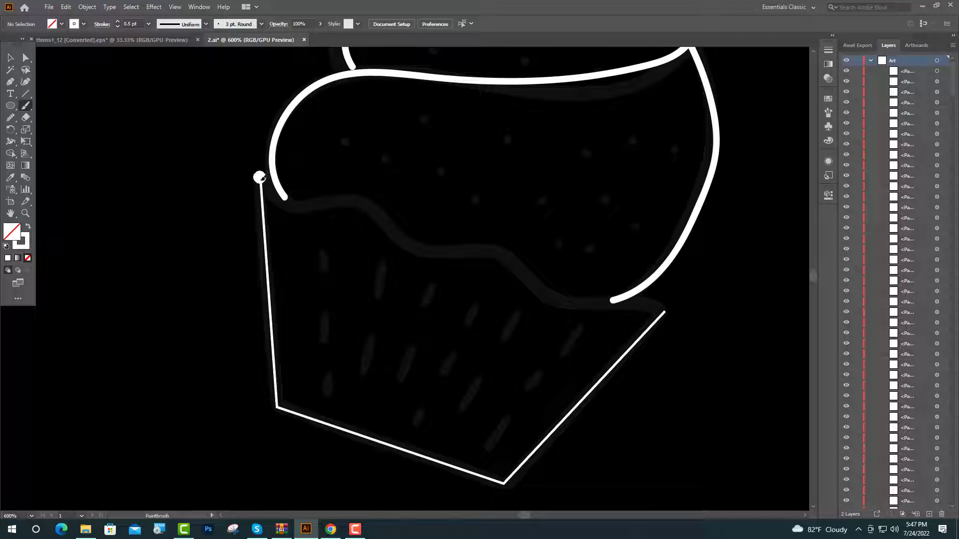
mouse_move(260, 177)
mouse_down()
mouse_move(376, 209)
mouse_move(402, 239)
mouse_move(430, 251)
mouse_move(496, 253)
mouse_move(560, 300)
mouse_move(662, 312)
mouse_up()
Paint short dashes inside the cupcake wrapper with the Paintbrush, following the sketched marks
scroll(222, 242, down, 1)
mouse_move(286, 250)
mouse_down()
mouse_move(287, 265)
mouse_move(326, 270)
mouse_move(328, 280)
mouse_up()
drag(361, 272, 360, 289)
mouse_move(391, 286)
mouse_down()
mouse_move(388, 303)
mouse_move(418, 294)
mouse_move(414, 308)
mouse_up()
Fill the pointed top tier of the frosting with small scattered Paintbrush dots, following the sketch
scroll(402, 173, up, 1)
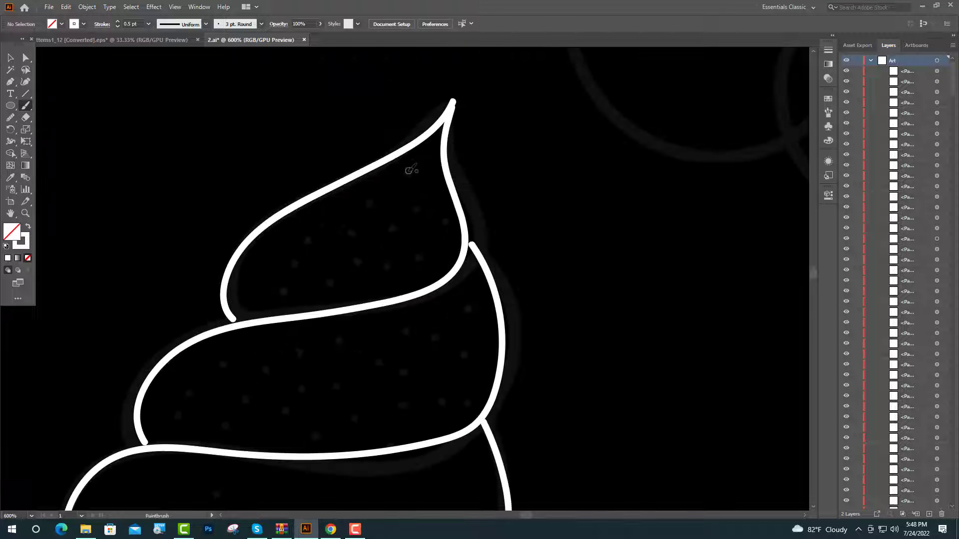
click(408, 170)
click(366, 199)
click(417, 211)
click(443, 225)
click(398, 229)
click(422, 259)
click(393, 267)
click(358, 262)
click(355, 240)
click(312, 240)
click(300, 264)
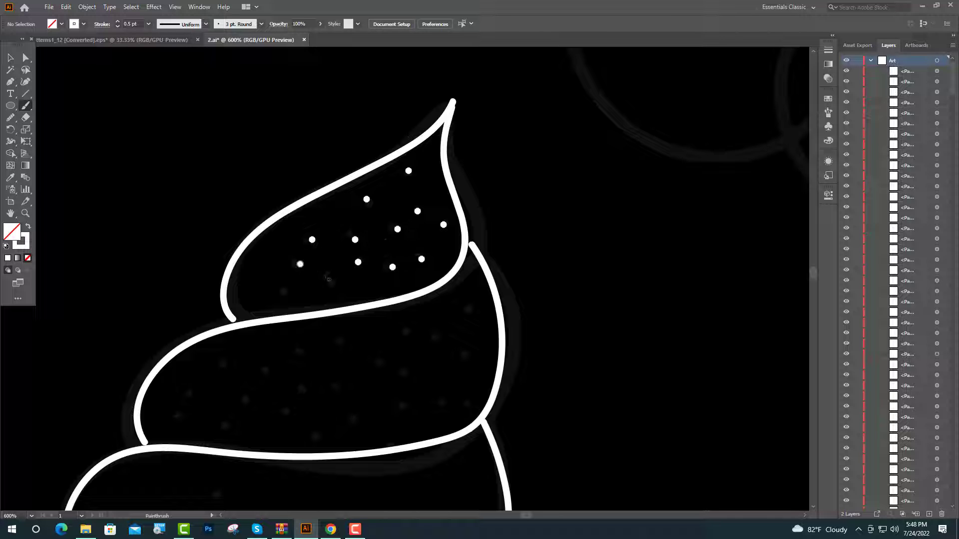
click(334, 289)
click(284, 295)
click(254, 270)
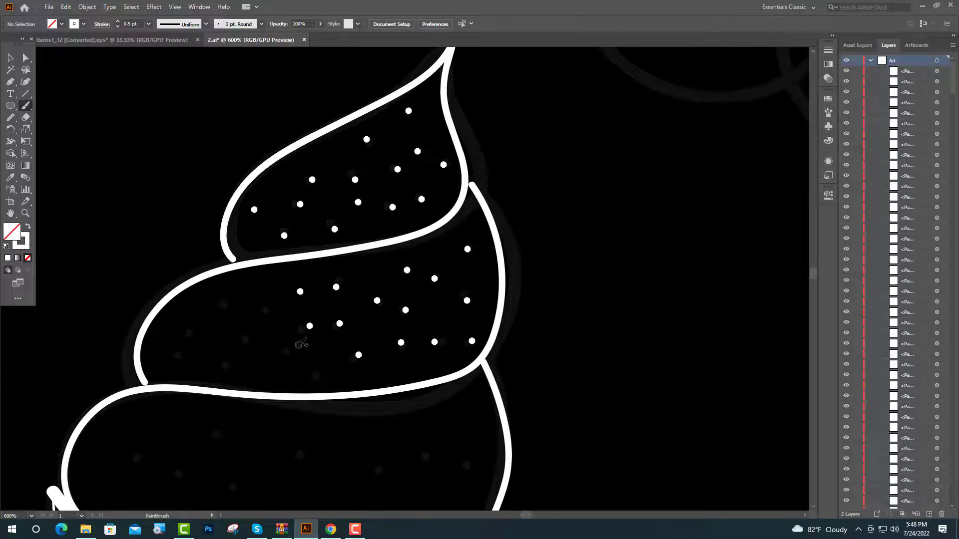
Add small Paintbrush dots across the remaining part of the middle frosting tier
click(298, 346)
click(314, 373)
click(250, 337)
click(264, 313)
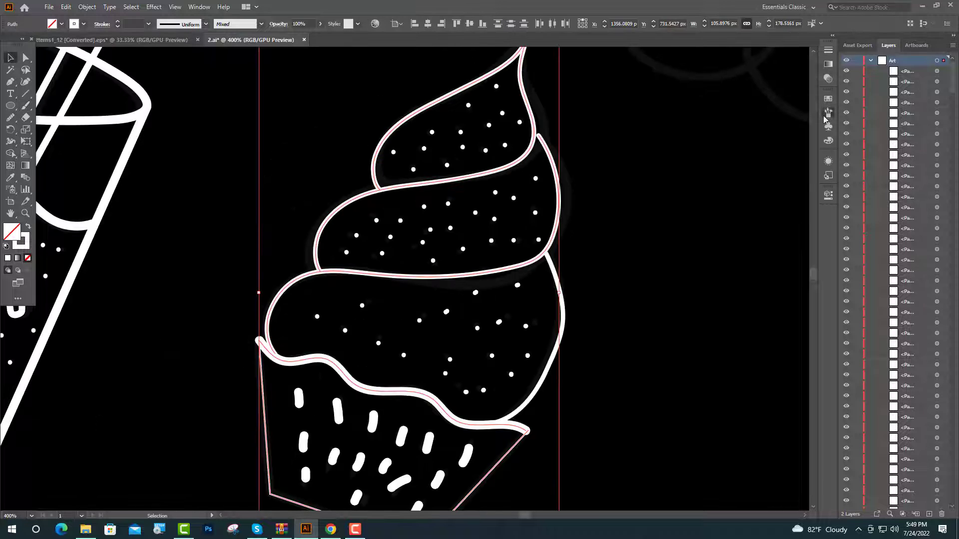
Apply the 3 pt. Round brush to the selected frosting and wrapper outlines
click(827, 112)
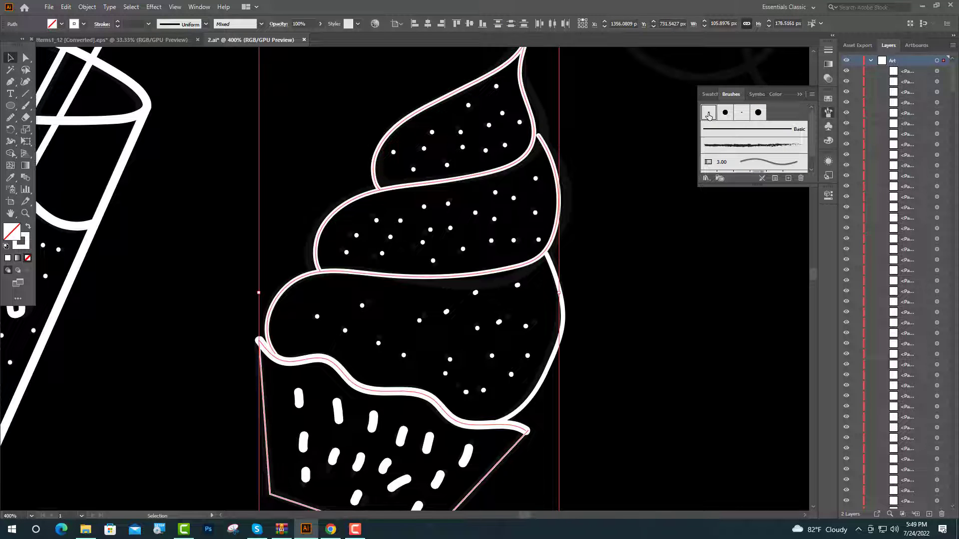
click(709, 113)
click(644, 145)
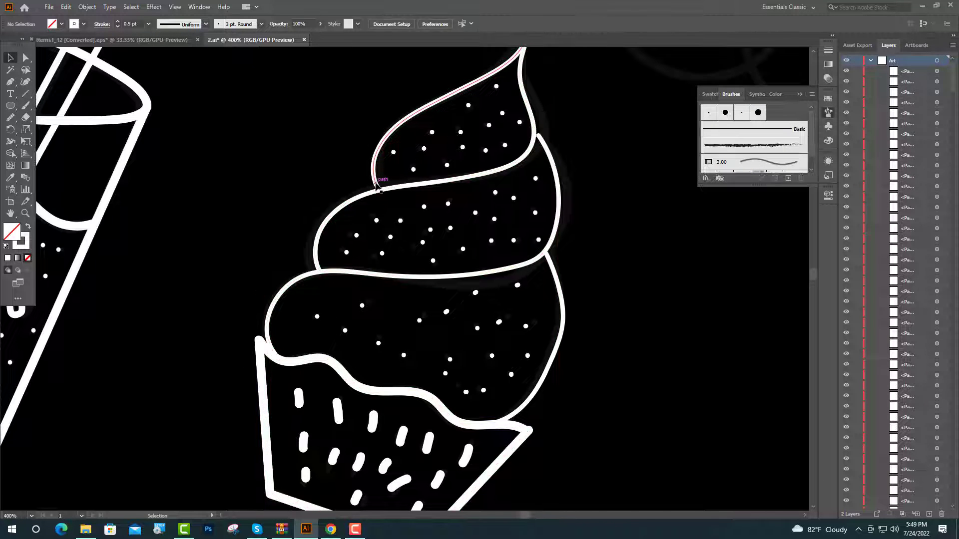
Select the outlines of the frosting tiers and set their stroke weight to 1 pt
click(375, 178)
shift+click(379, 189)
shift+click(317, 270)
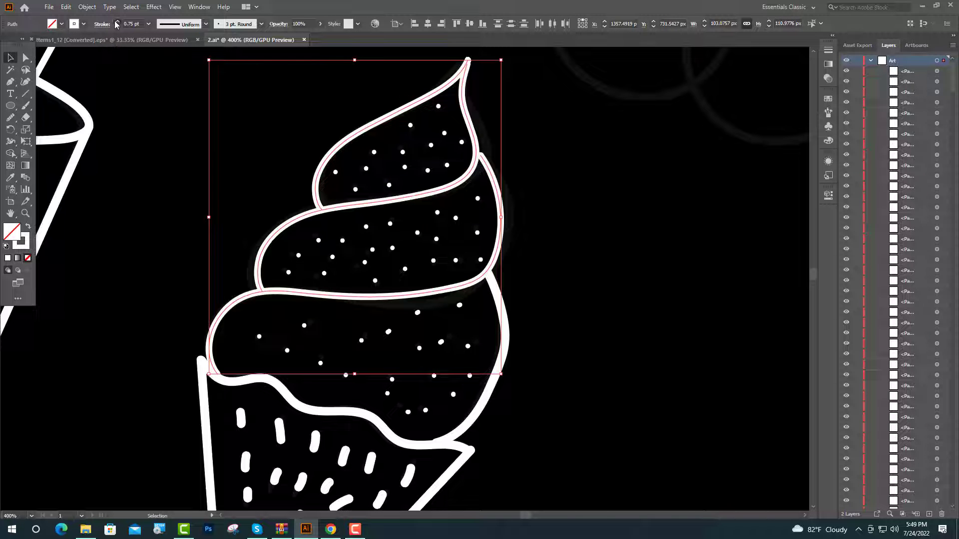
click(117, 22)
click(146, 158)
Expand the appearance of the whole cupcake and unite its shapes with Pathfinder
scroll(476, 268, up, 2)
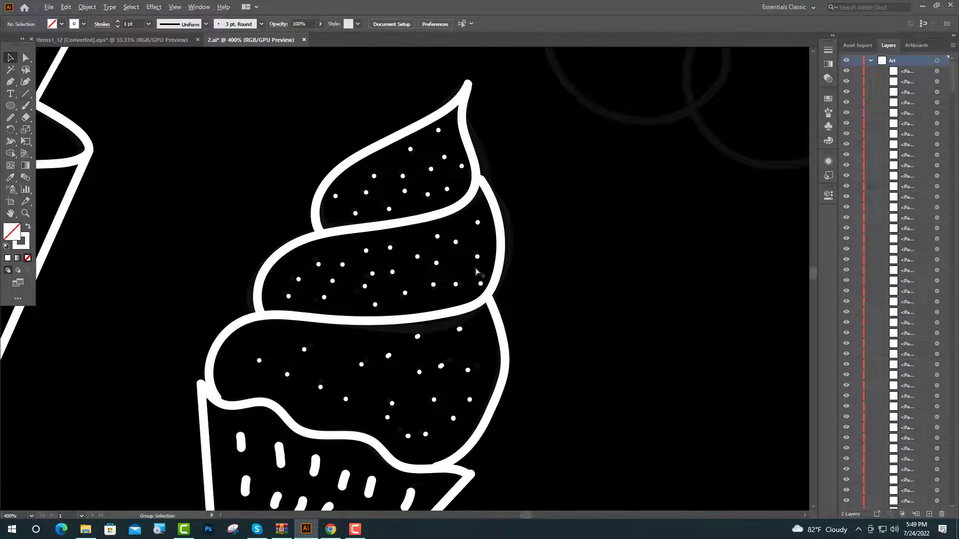
scroll(473, 267, down, 2)
scroll(506, 306, up, 3)
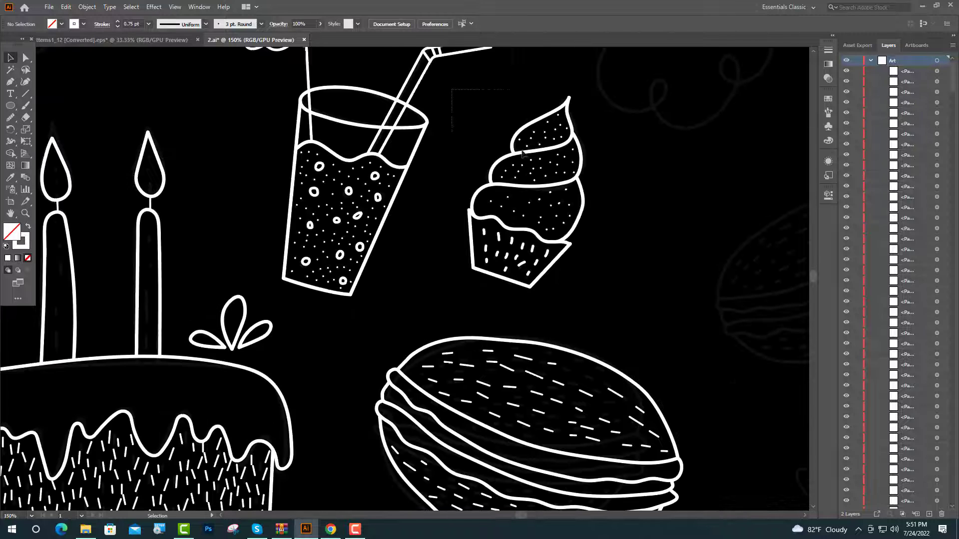
drag(522, 154, 668, 320)
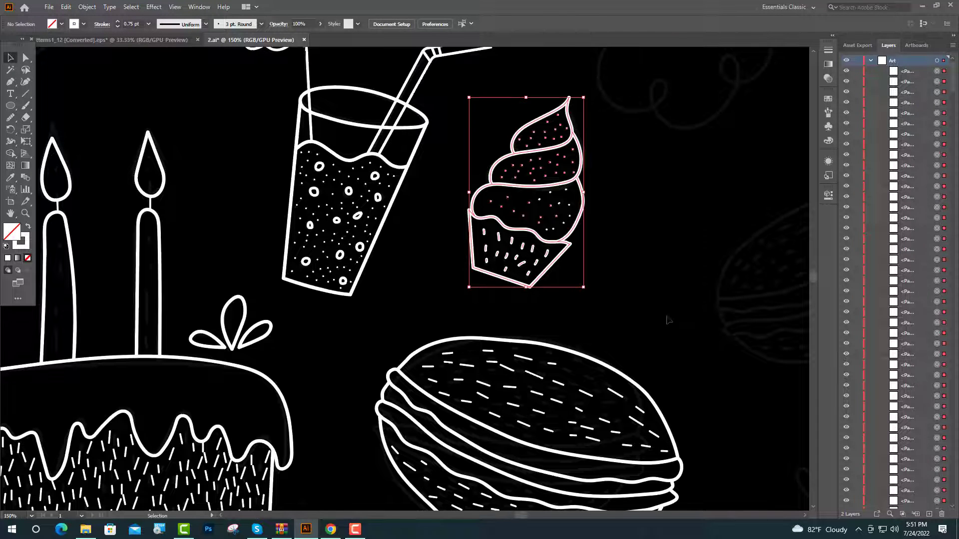
click(87, 7)
click(115, 133)
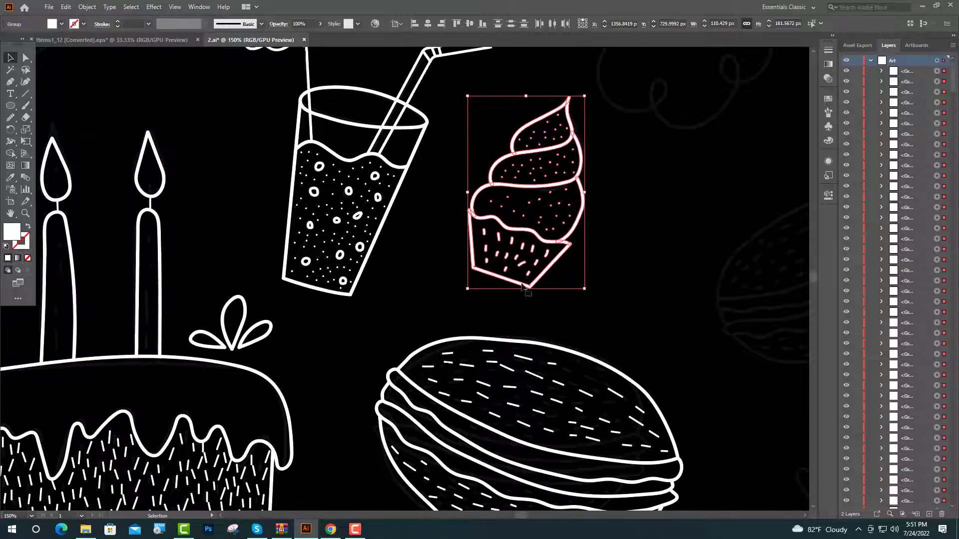
click(829, 197)
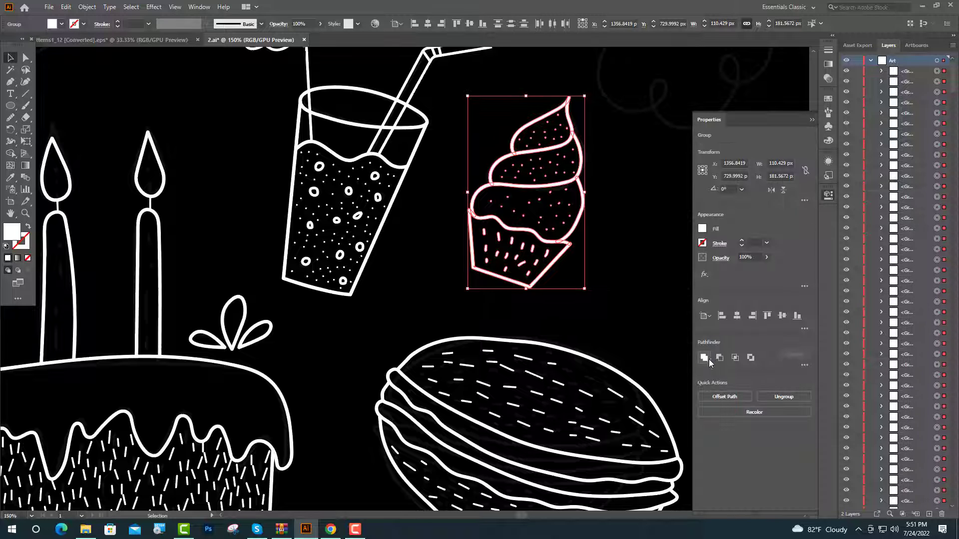
click(707, 356)
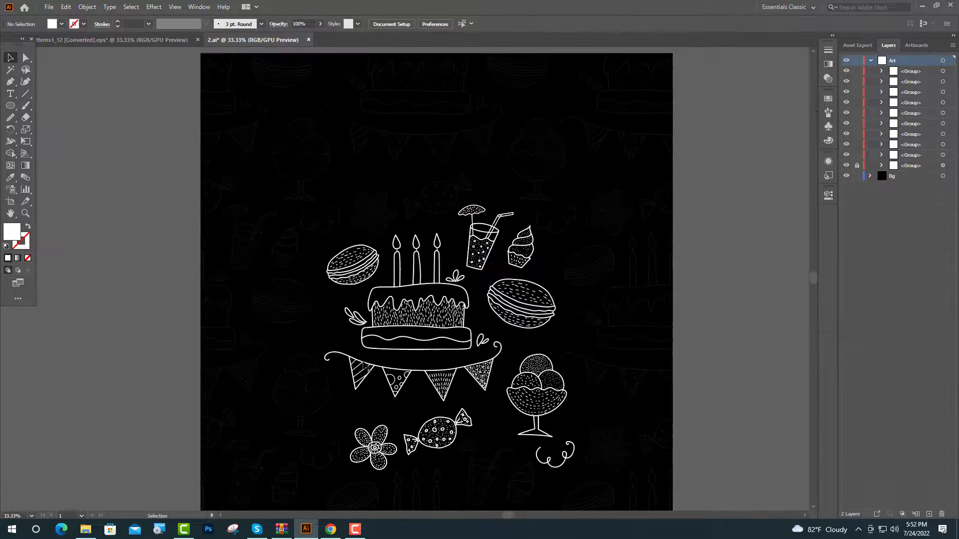
Select all the finished birthday drawings and make a new pattern from them
drag(208, 137, 627, 509)
click(87, 7)
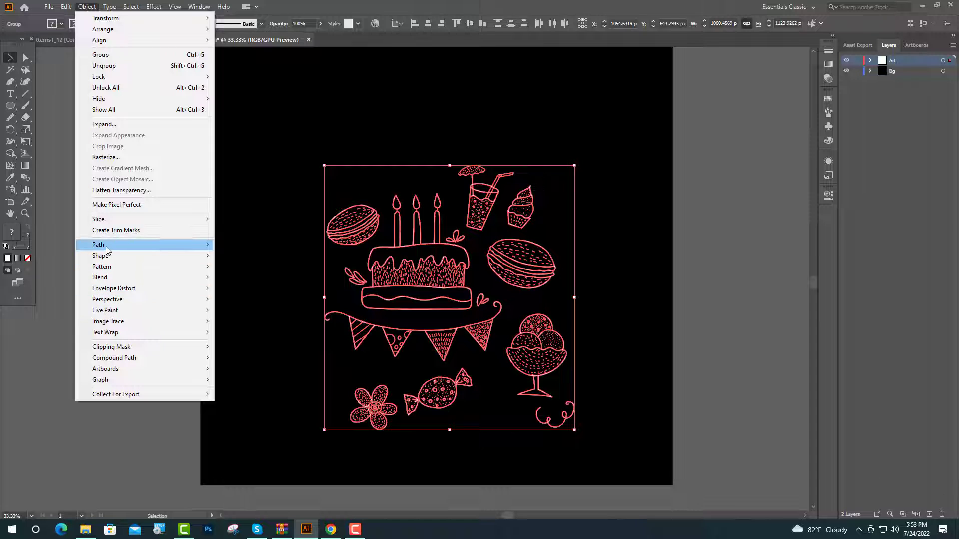
mouse_move(115, 269)
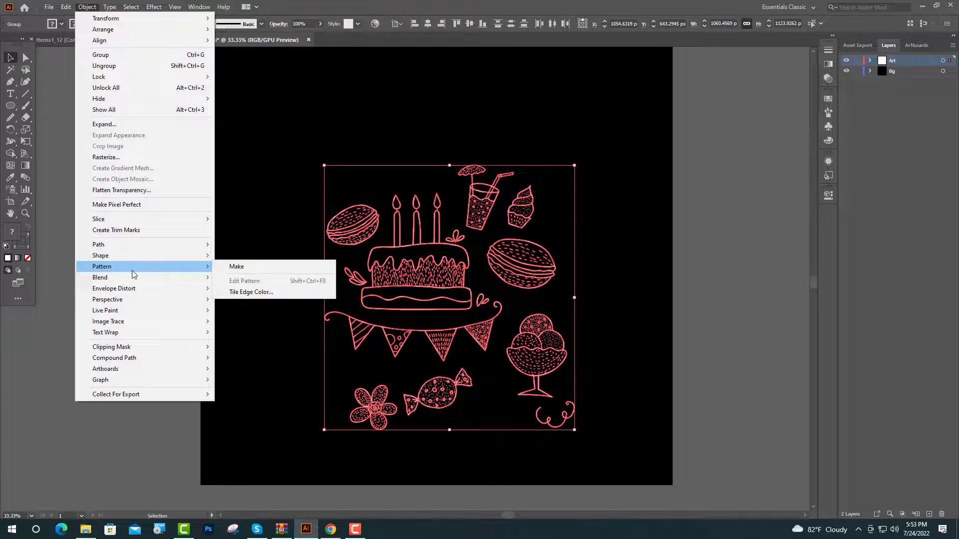
click(251, 268)
click(574, 284)
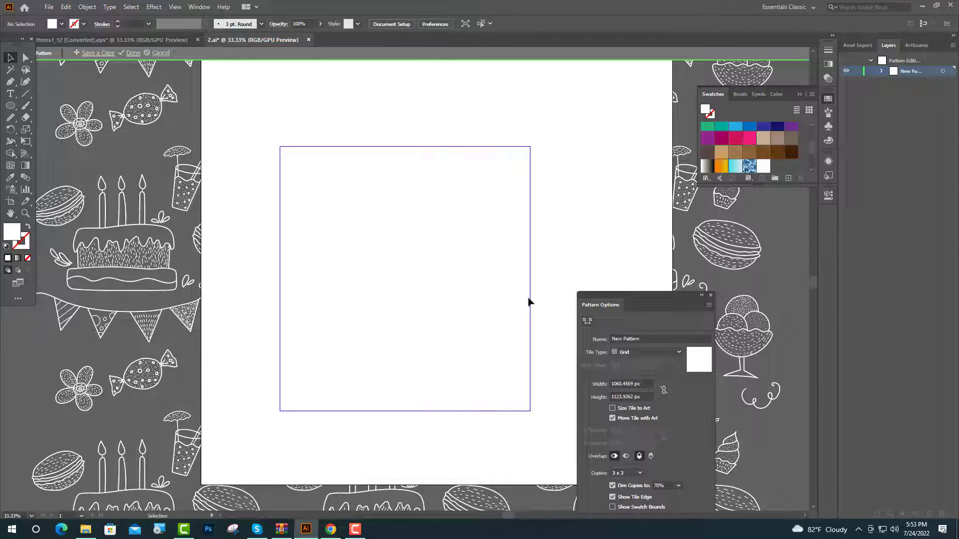
Shrink the pattern tile with the Pattern Tile Tool to about 1043 px wide and 1036 px high
key(ctrl+minus)
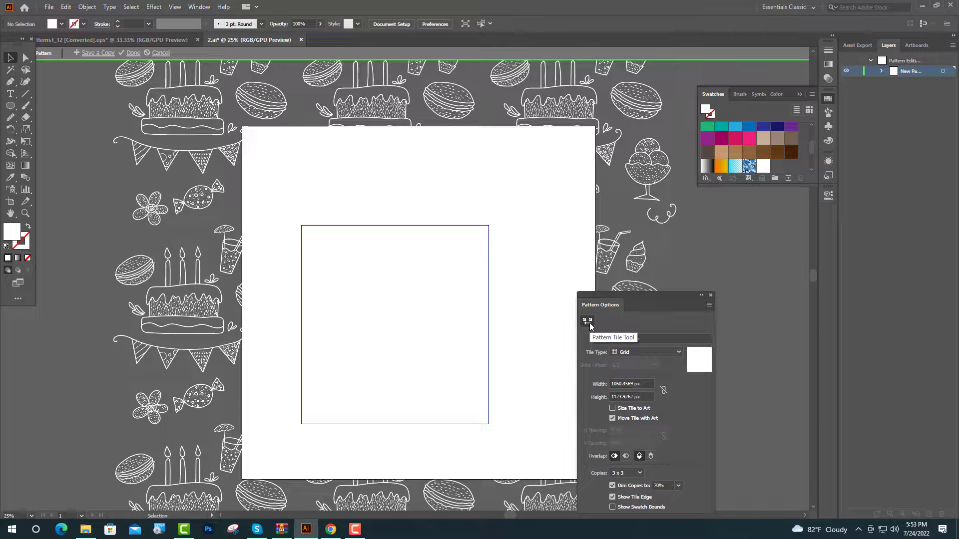
click(589, 322)
drag(394, 424, 398, 416)
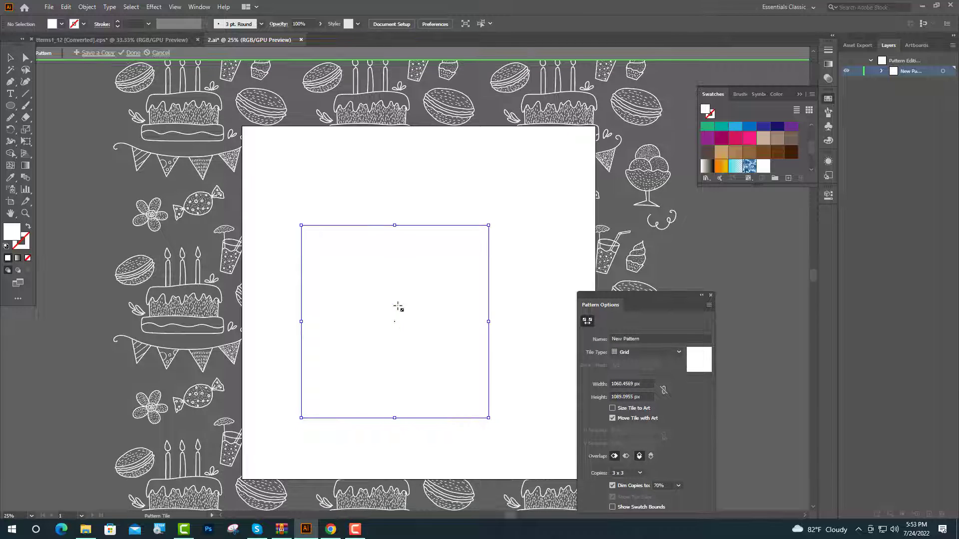
drag(394, 226, 395, 230)
scroll(487, 411, up, 3)
drag(484, 408, 485, 408)
scroll(449, 434, down, 1)
drag(395, 466, 402, 462)
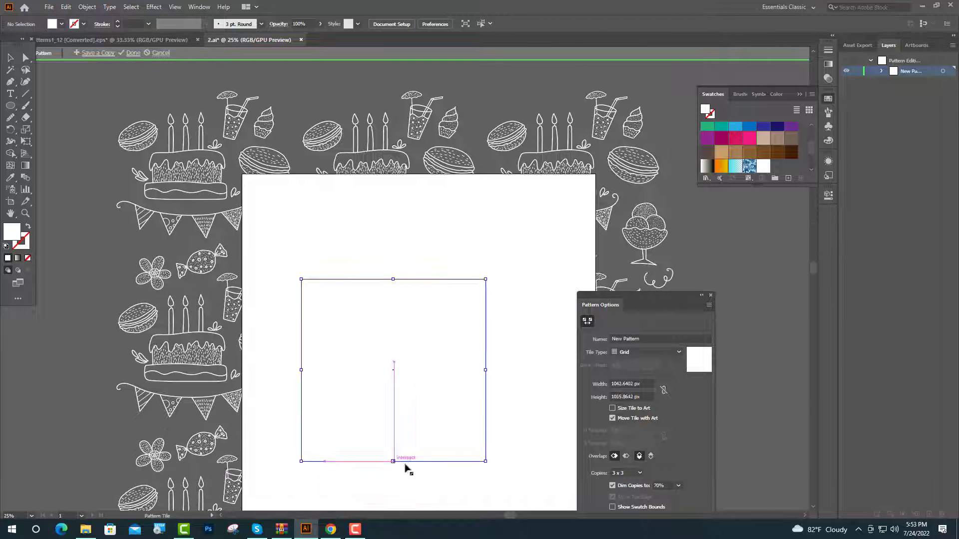
Tighten the pattern tile to about 1022 px wide and 1010 px high and finish editing the pattern
scroll(357, 424, down, 1)
scroll(355, 418, down, 4)
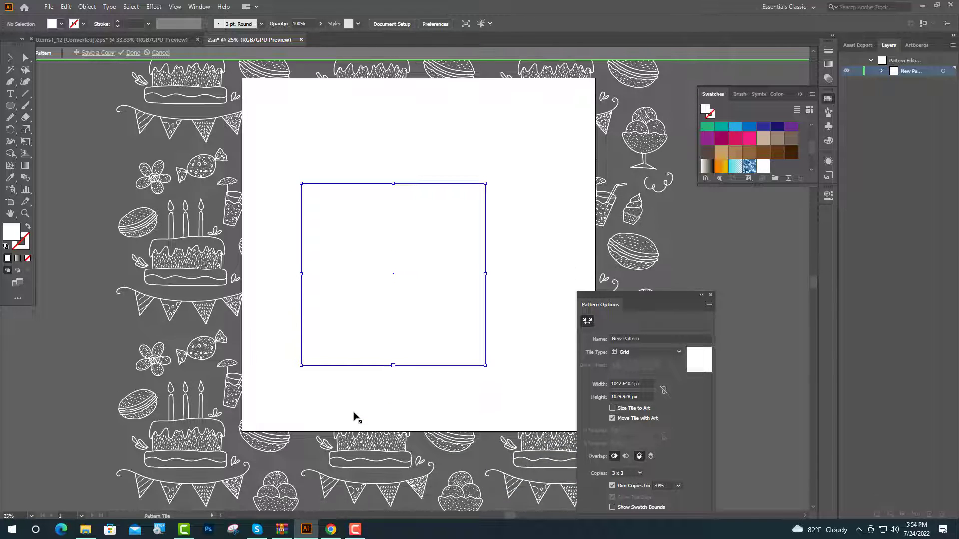
drag(301, 215, 306, 215)
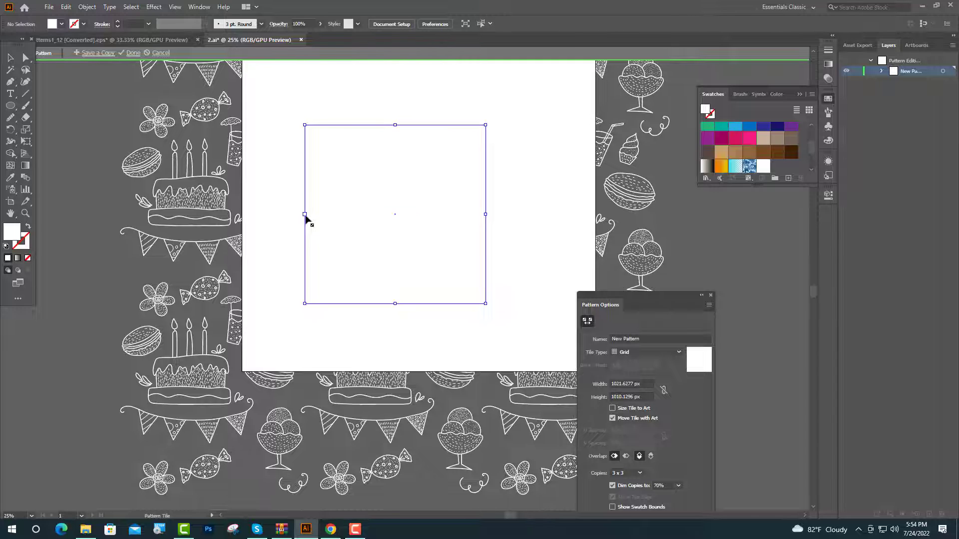
click(711, 296)
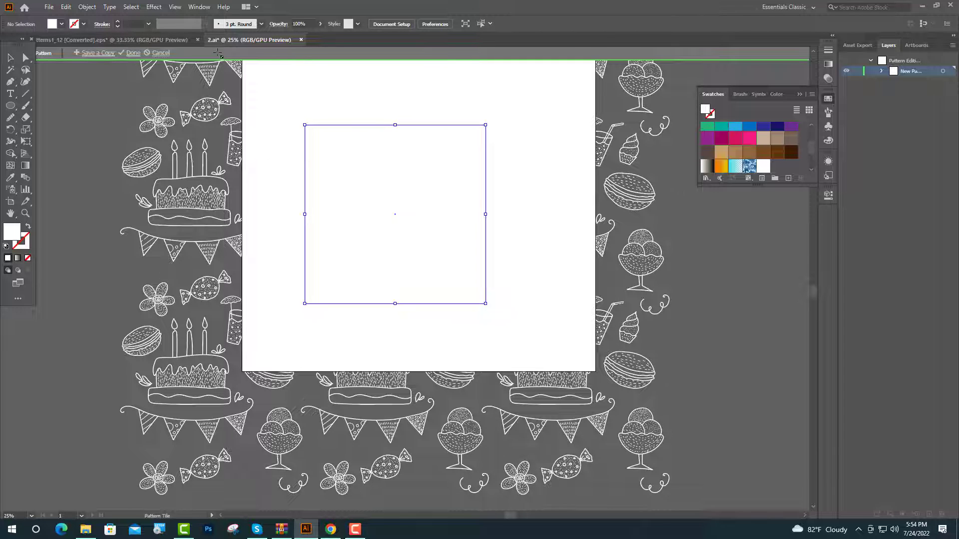
click(134, 53)
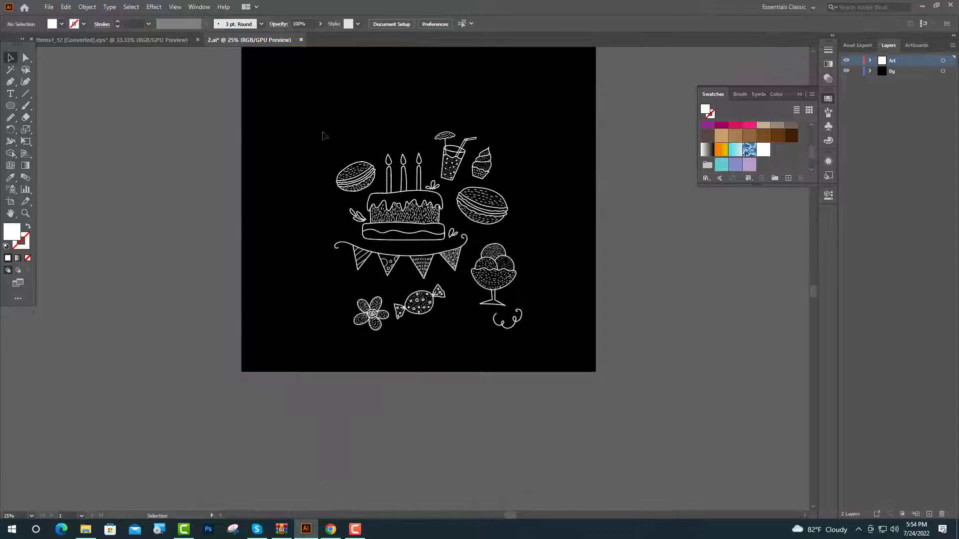
Expand the Art layer and hide all of its drawing groups, leaving only the black background
drag(321, 131, 560, 345)
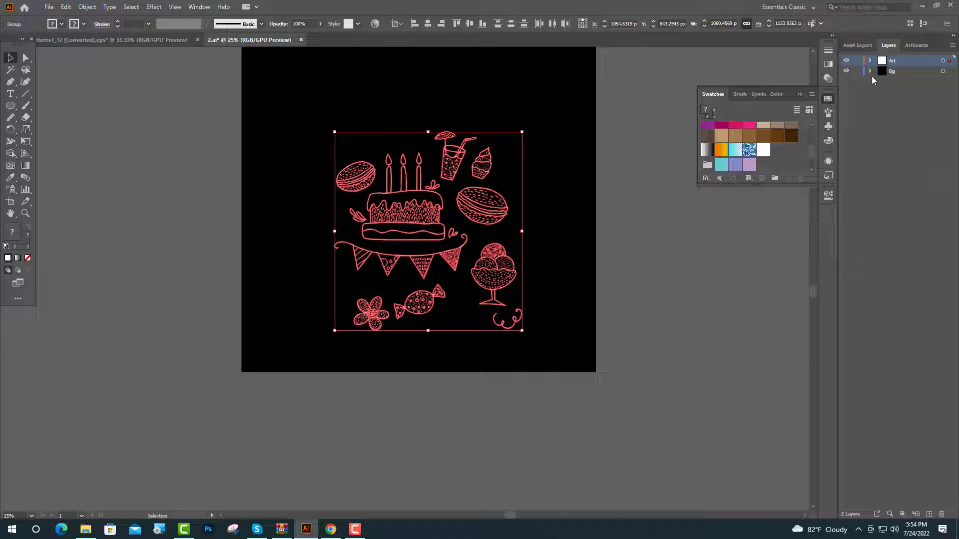
click(869, 61)
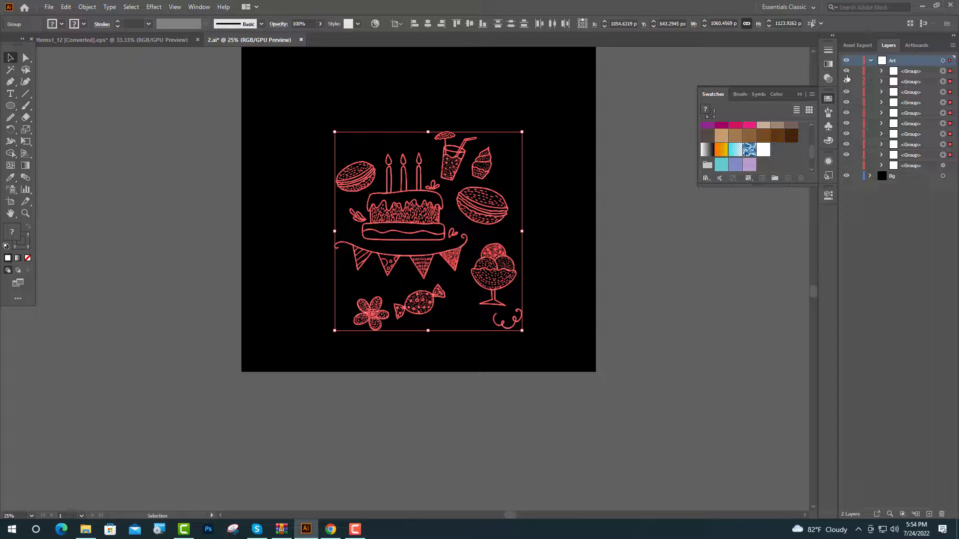
drag(847, 78, 849, 157)
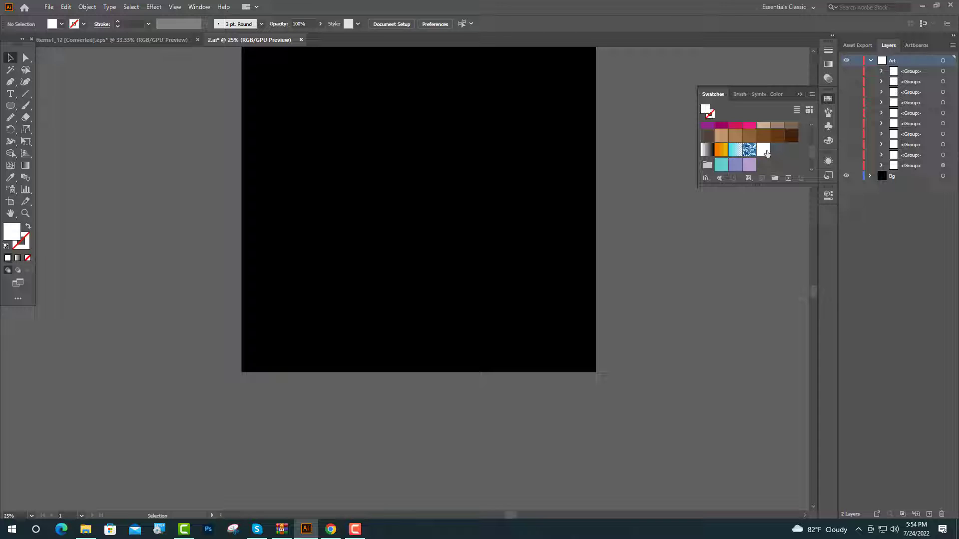
Draw a rectangle covering the whole artboard, filled with the new birthday pattern swatch
drag(14, 107, 50, 104)
scroll(366, 188, up, 3)
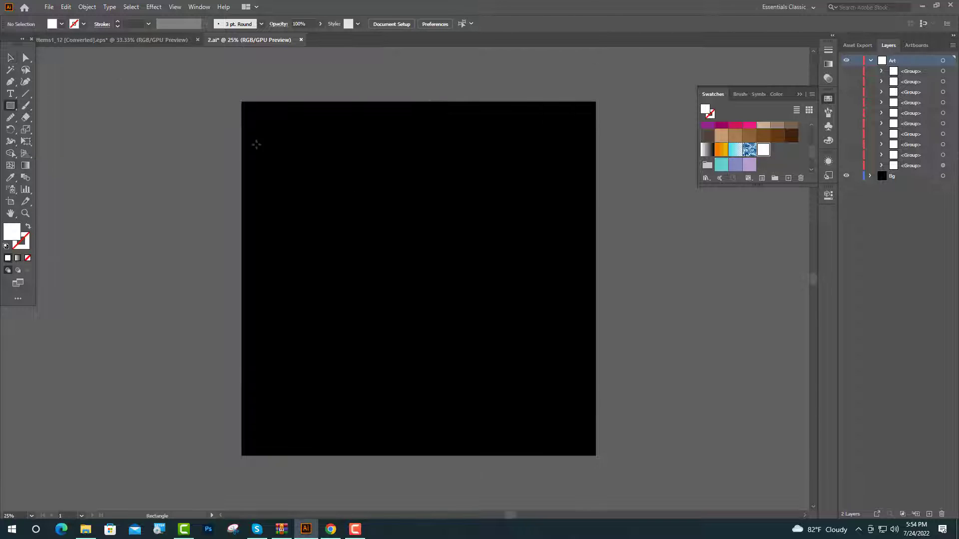
drag(242, 101, 596, 454)
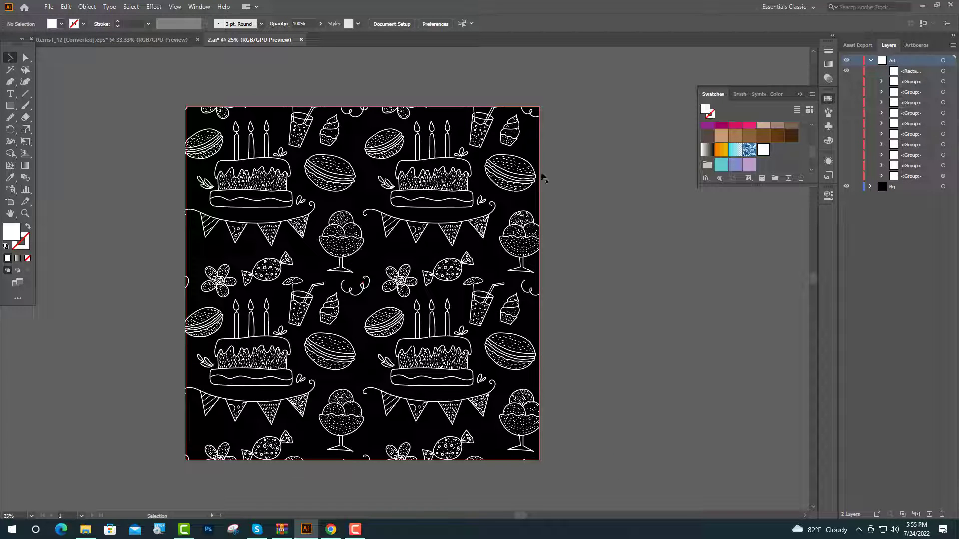